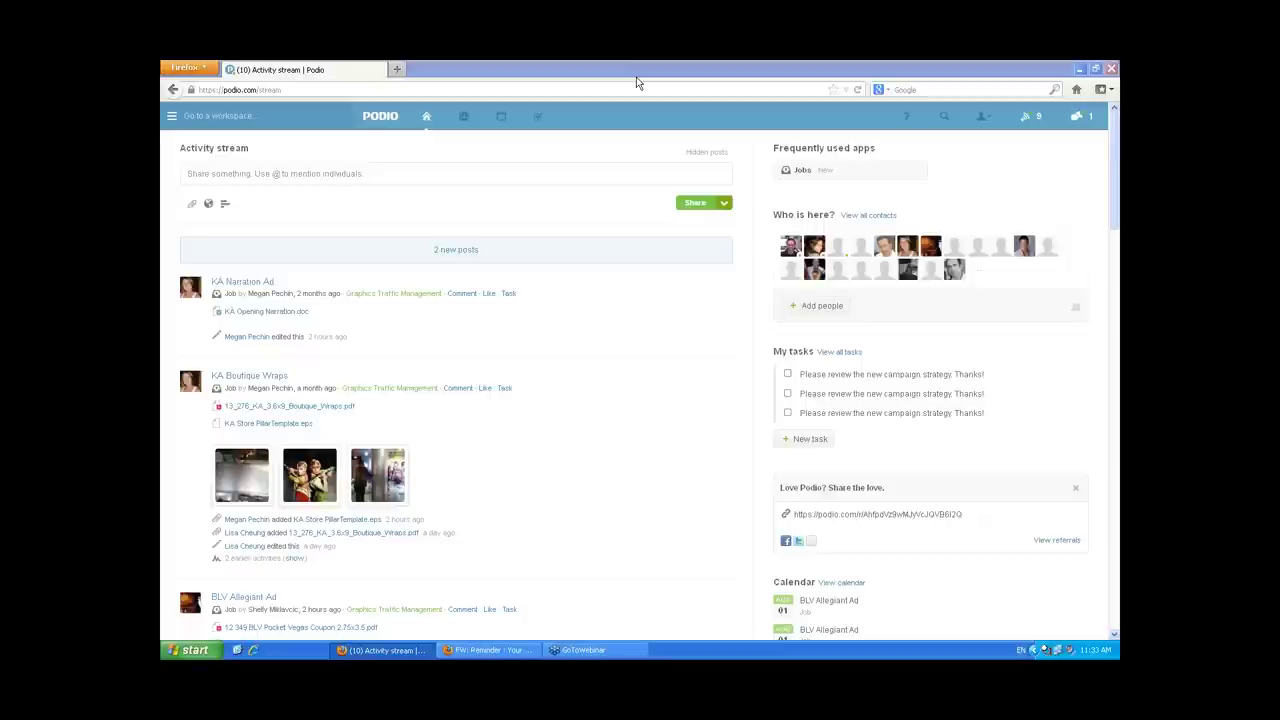
Reload the activity stream and review the latest job posts with their attachments and comments.
{"action": "left_click", "coordinate": [857, 90]}
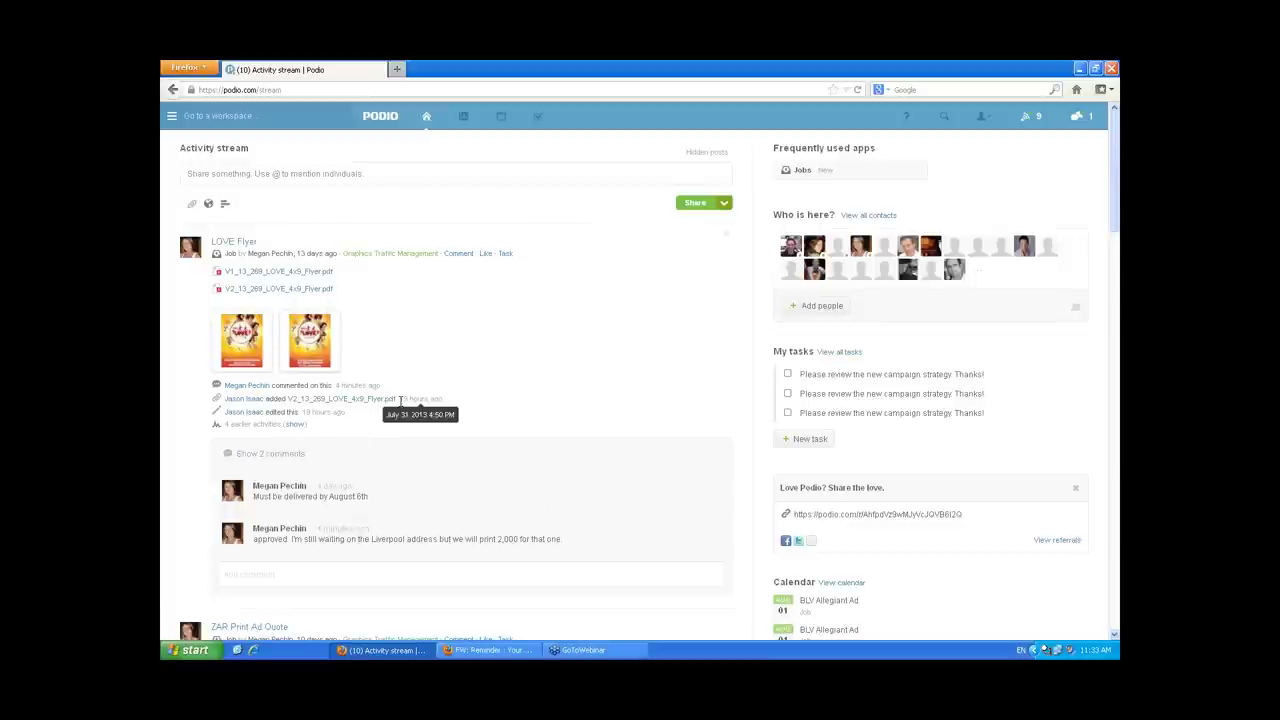
{"action": "scroll", "coordinate": [371, 349], "scroll_direction": "down", "scroll_amount": 1}
{"action": "scroll", "coordinate": [340, 355], "scroll_direction": "up", "scroll_amount": 1}
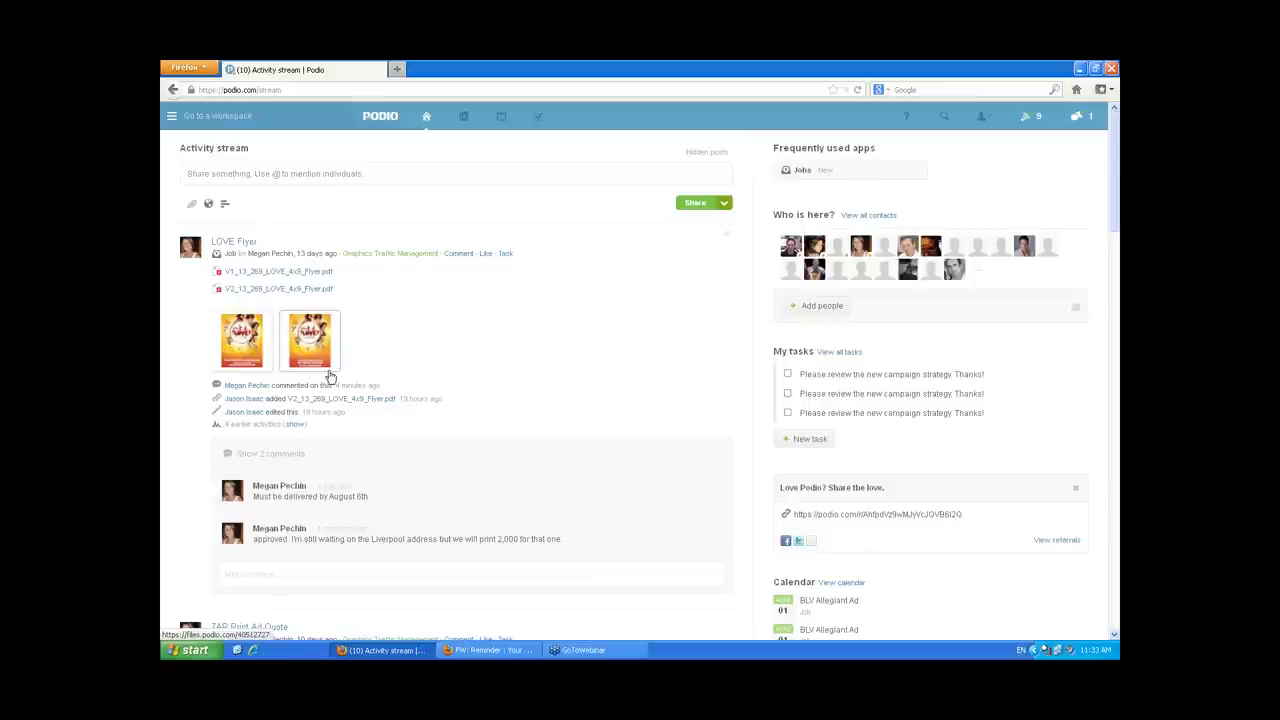
{"action": "scroll", "coordinate": [360, 377], "scroll_direction": "down", "scroll_amount": 2}
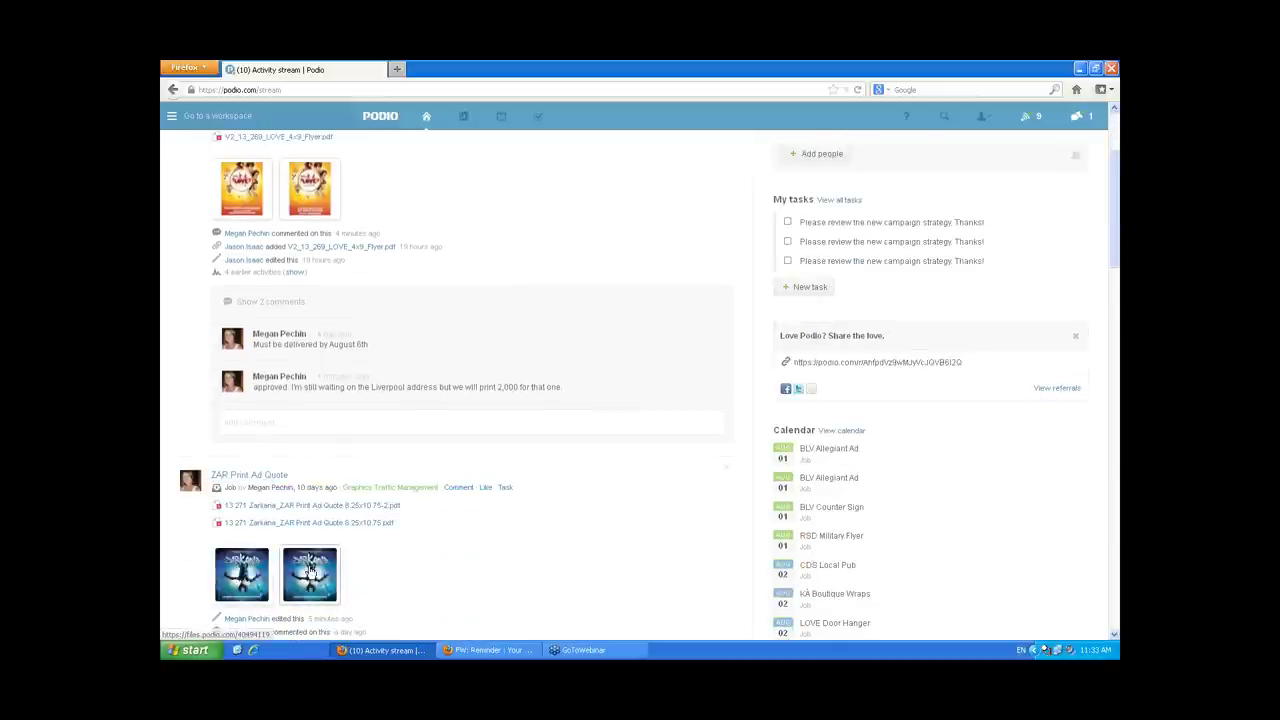
{"action": "scroll", "coordinate": [370, 565], "scroll_direction": "down", "scroll_amount": 1}
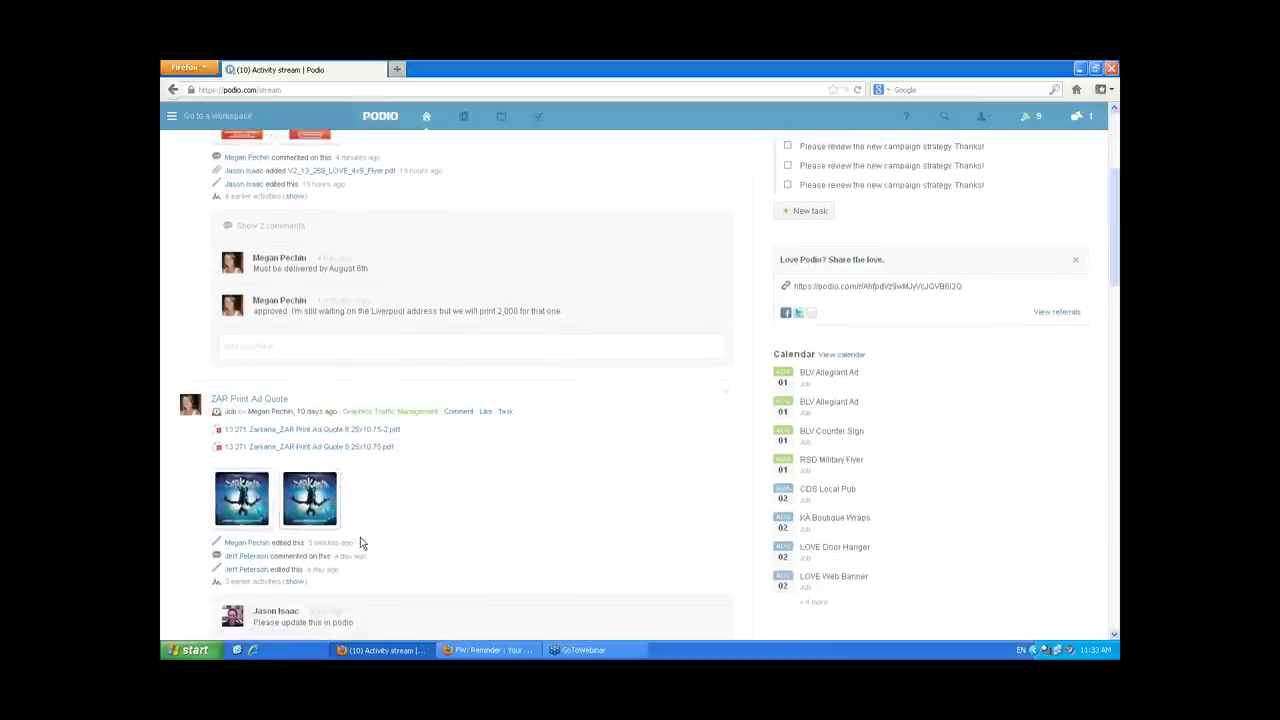
{"action": "scroll", "coordinate": [379, 517], "scroll_direction": "down", "scroll_amount": 3}
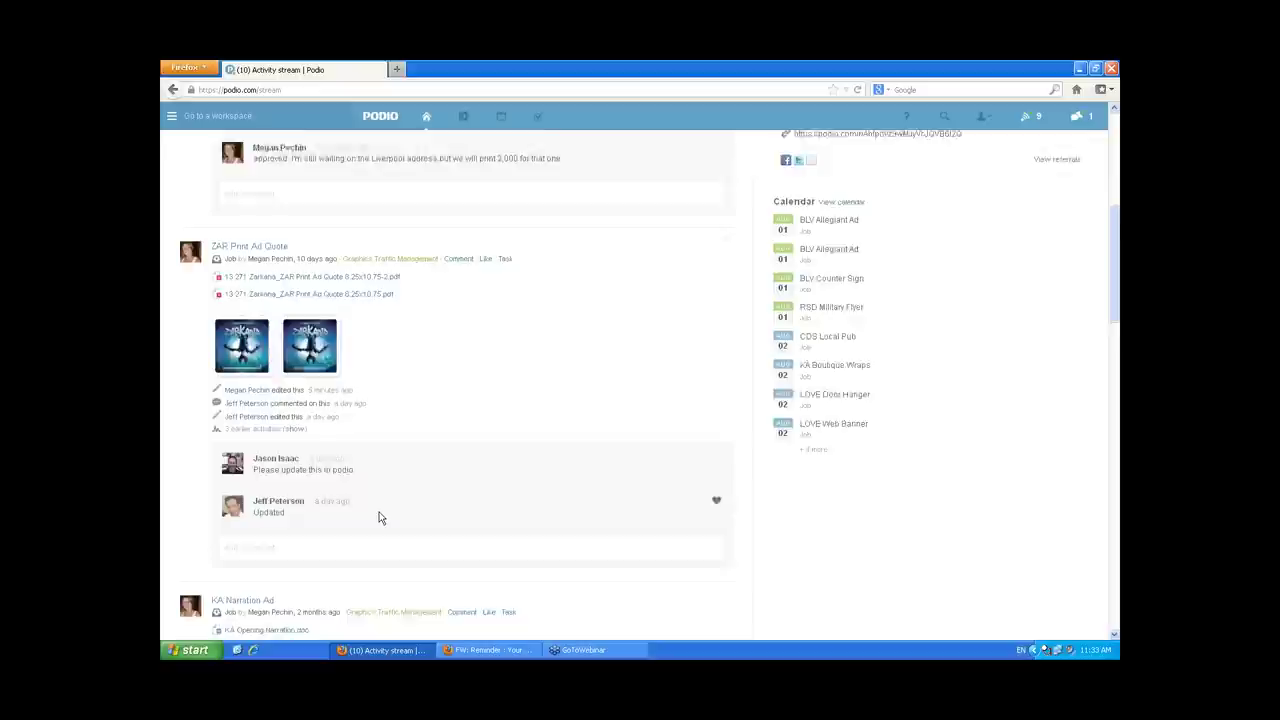
{"action": "scroll", "coordinate": [379, 517], "scroll_direction": "down", "scroll_amount": 1}
{"action": "scroll", "coordinate": [379, 517], "scroll_direction": "up", "scroll_amount": 5}
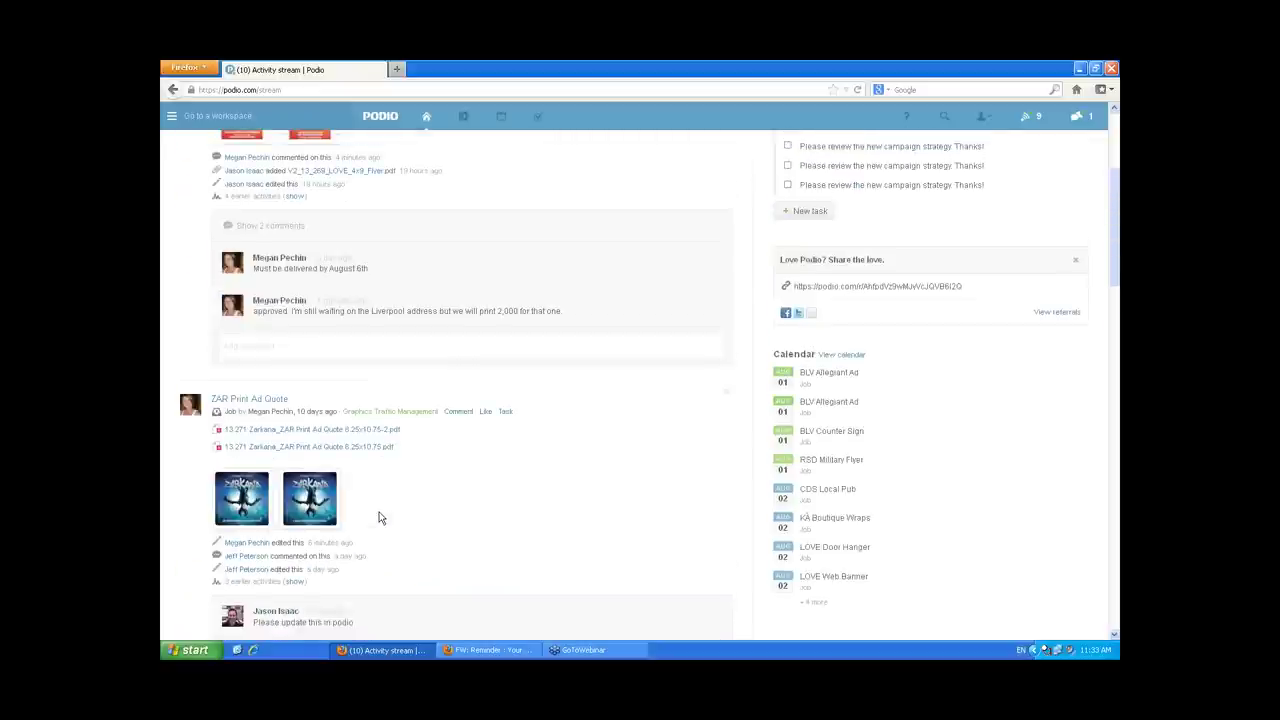
{"action": "scroll", "coordinate": [379, 517], "scroll_direction": "up", "scroll_amount": 3}
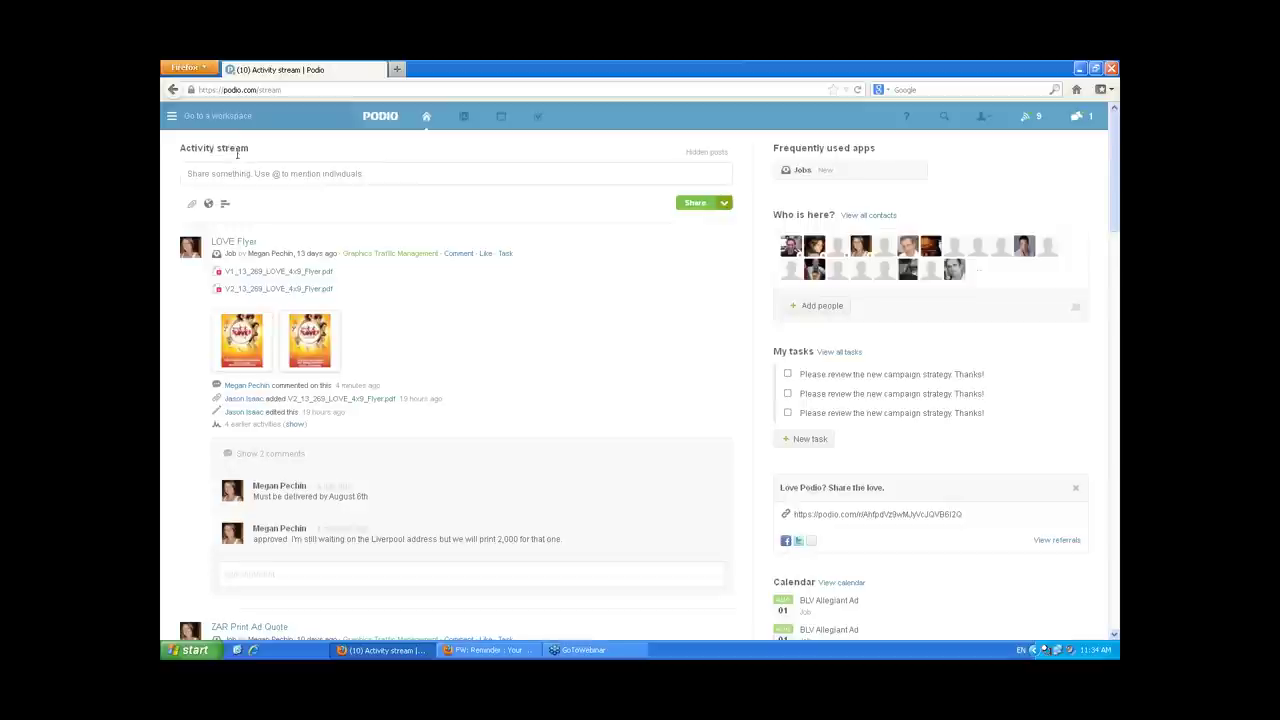
Go to the Graphics Traffic Management workspace and open its Jobs app.
{"action": "left_click", "coordinate": [217, 116]}
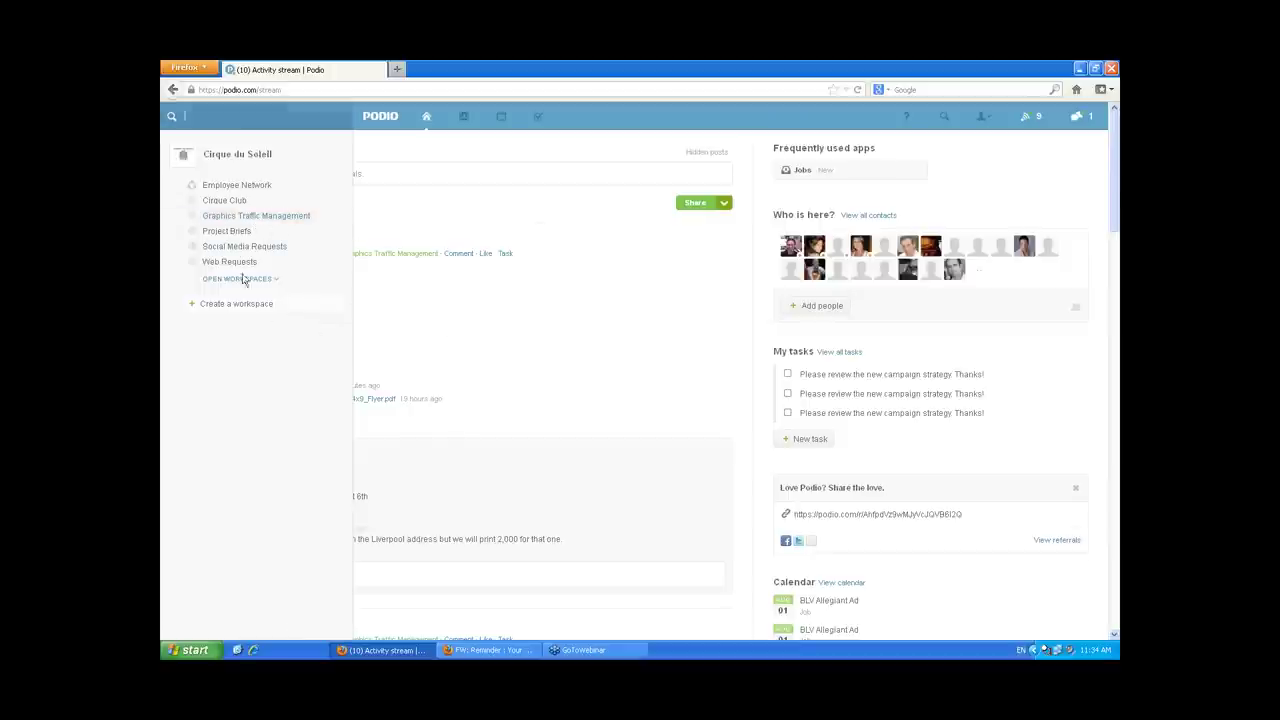
{"action": "left_click", "coordinate": [257, 219]}
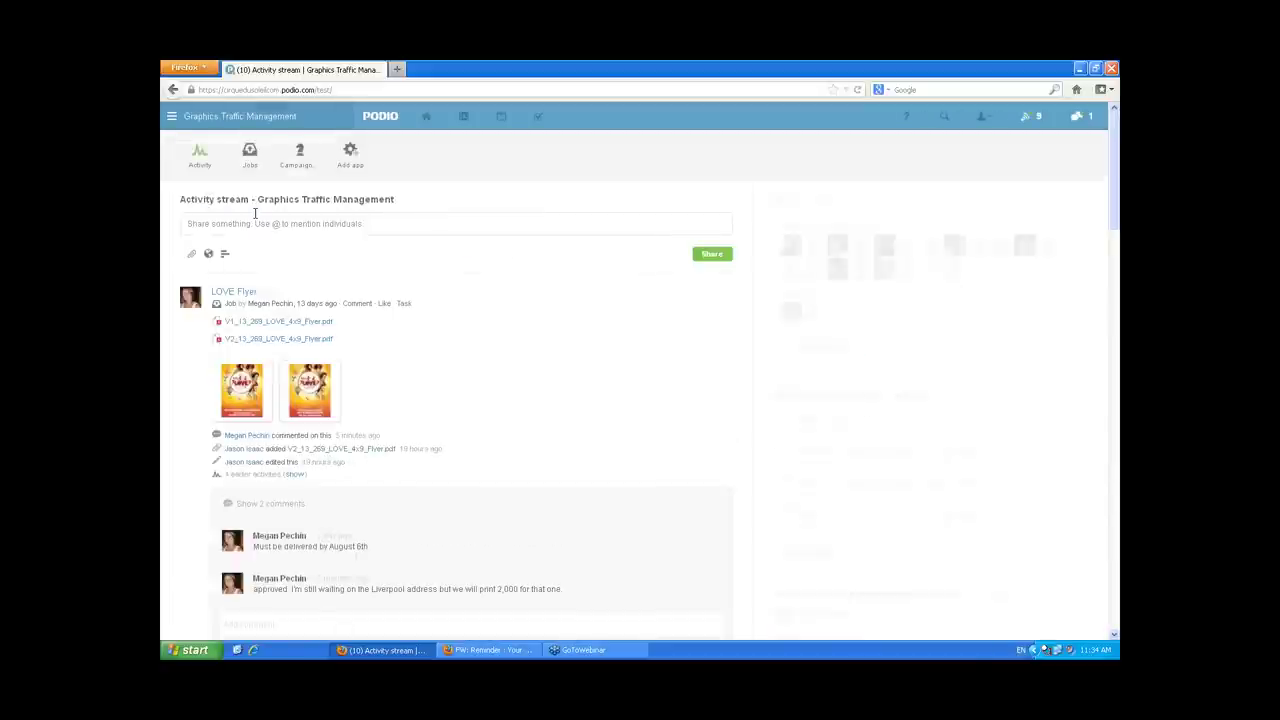
{"action": "left_click", "coordinate": [226, 118]}
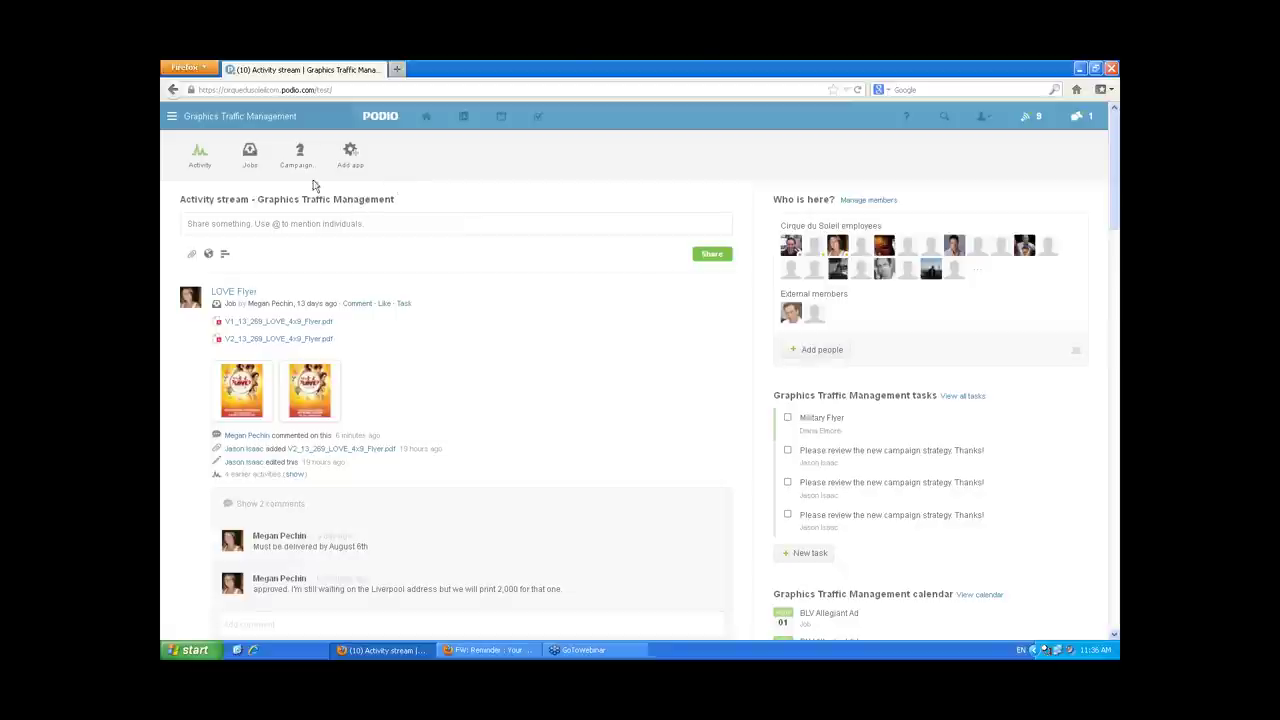
{"action": "left_click", "coordinate": [248, 164]}
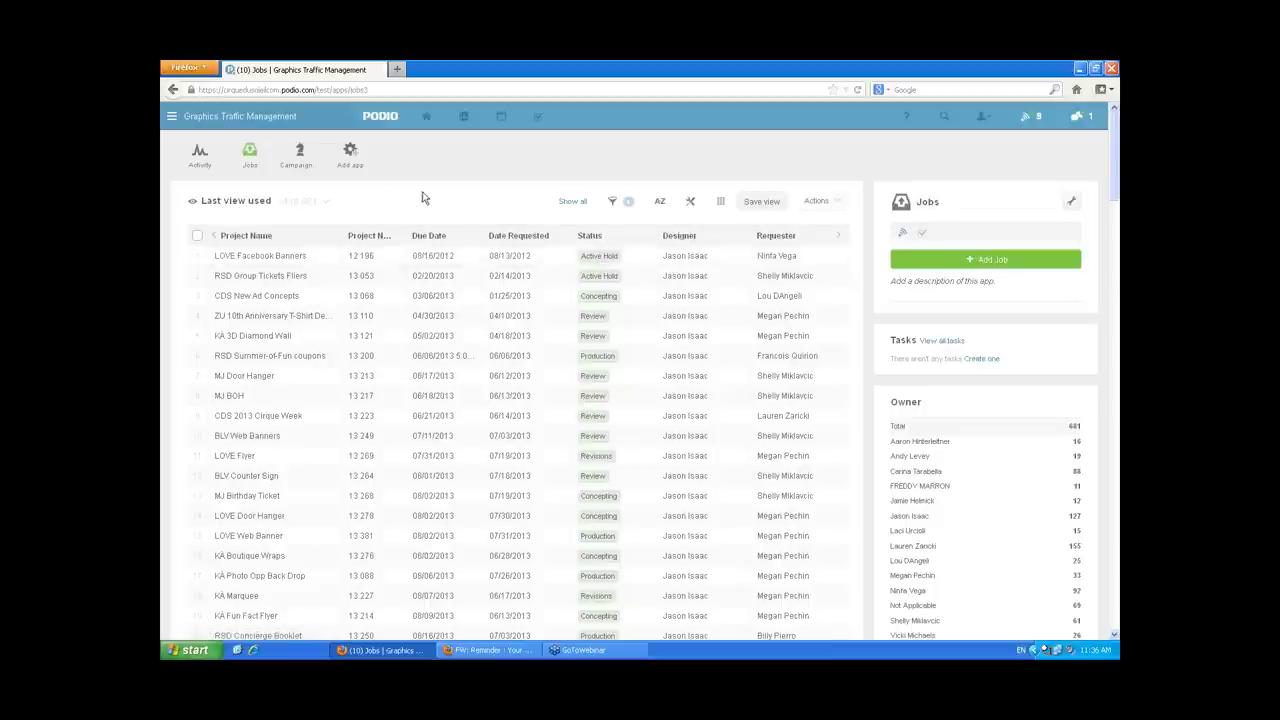
Load the saved view Working - Chronological and show its jobs in the Table layout.
{"action": "left_click", "coordinate": [247, 204]}
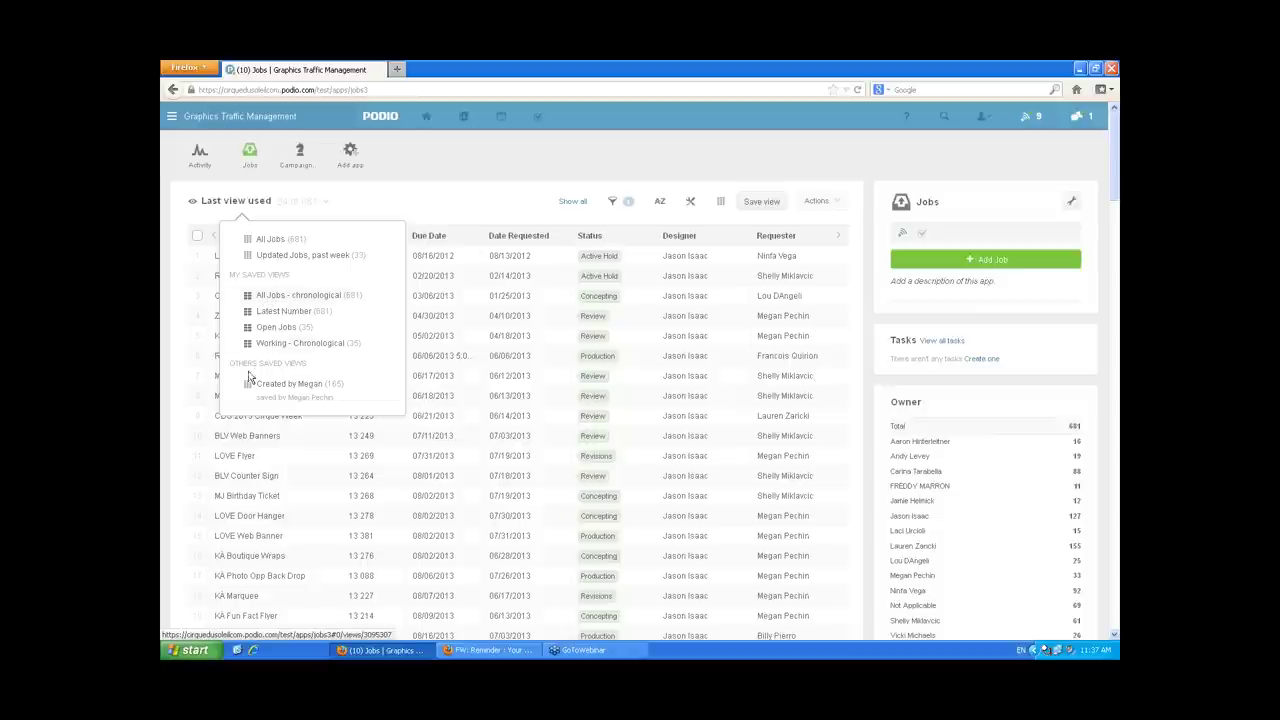
{"action": "left_click", "coordinate": [316, 346]}
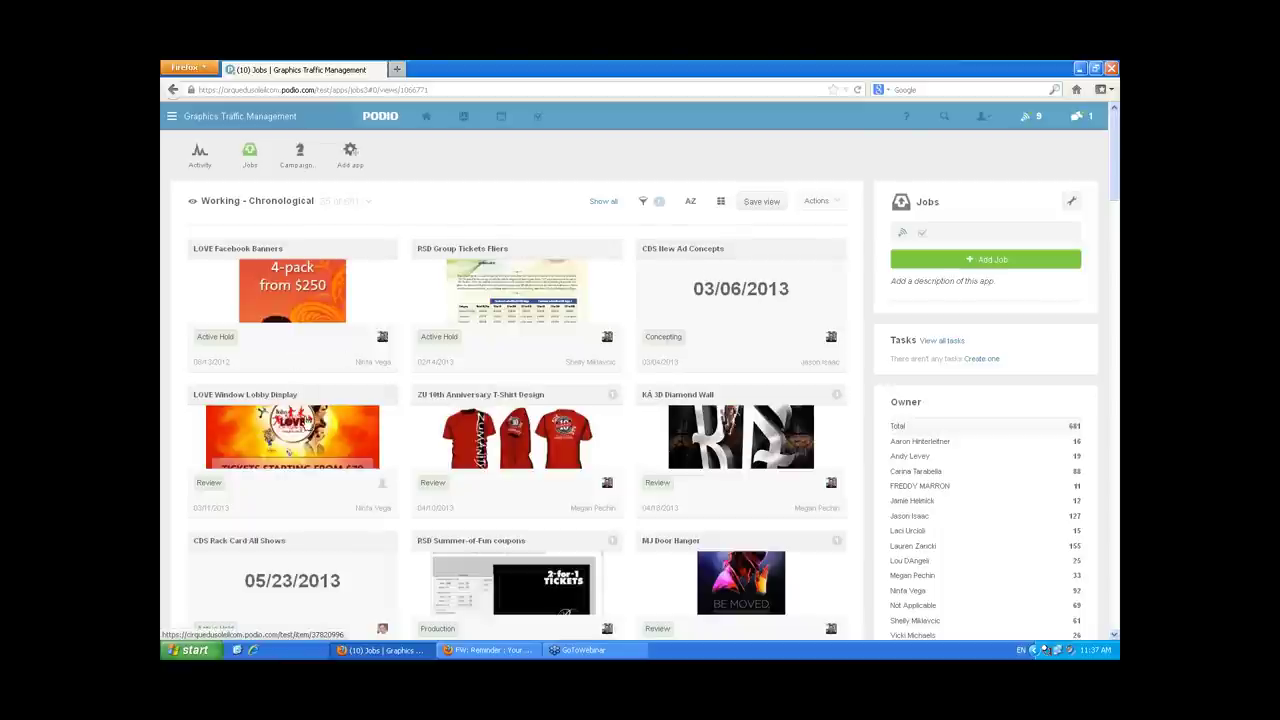
{"action": "left_click", "coordinate": [722, 204]}
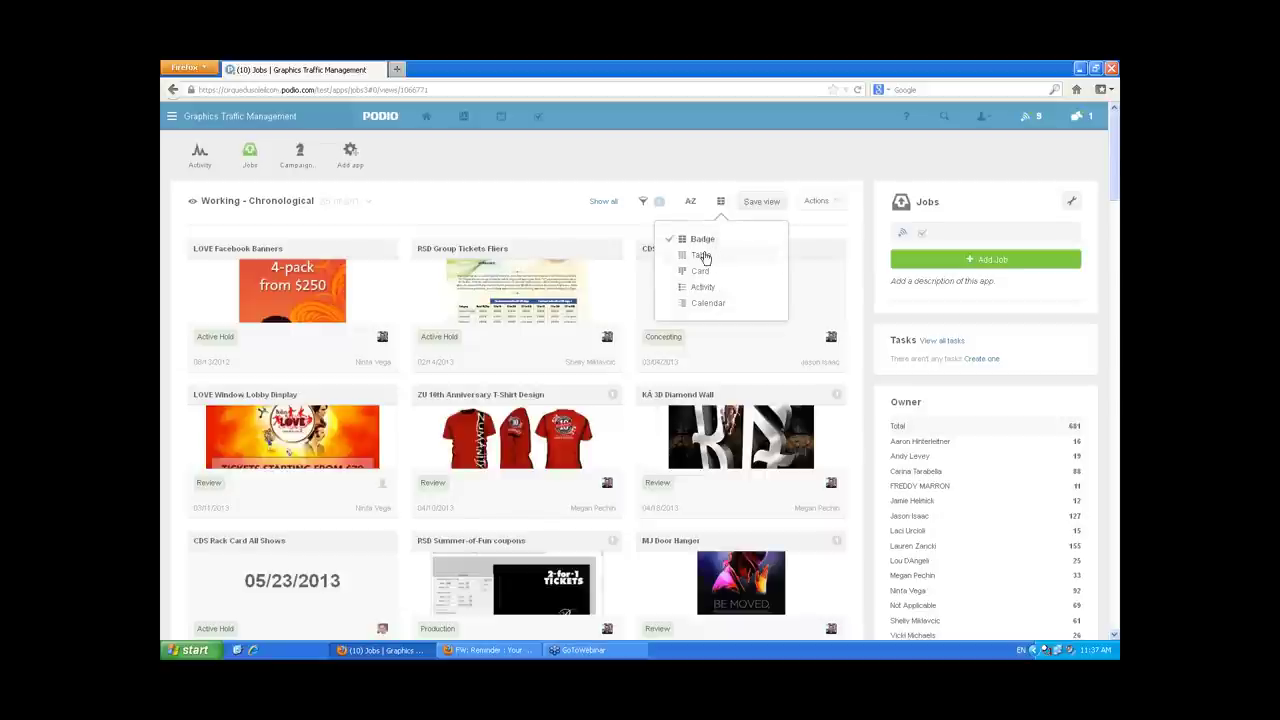
{"action": "left_click", "coordinate": [702, 255]}
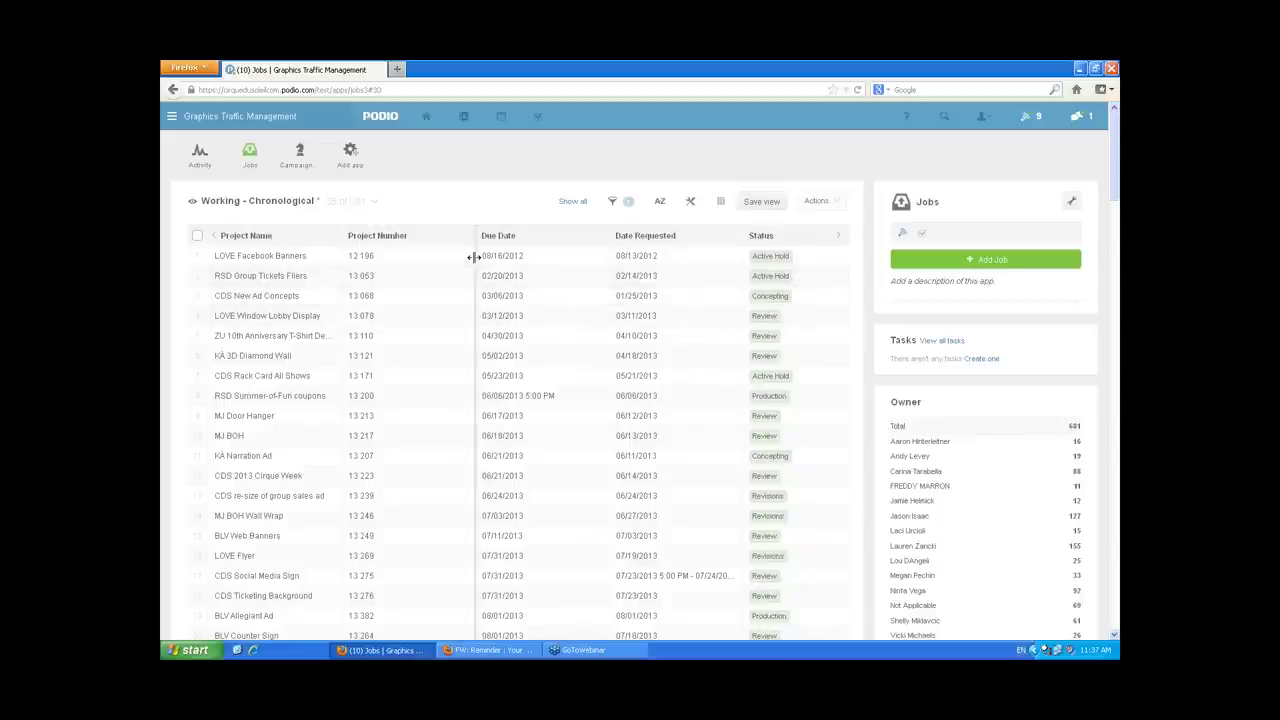
Narrow the Project Number, Due Date, Date Requested and Status columns so the Designer column fits in the table.
{"action": "left_click_drag", "start_coordinate": [421, 252], "coordinate": [510, 246]}
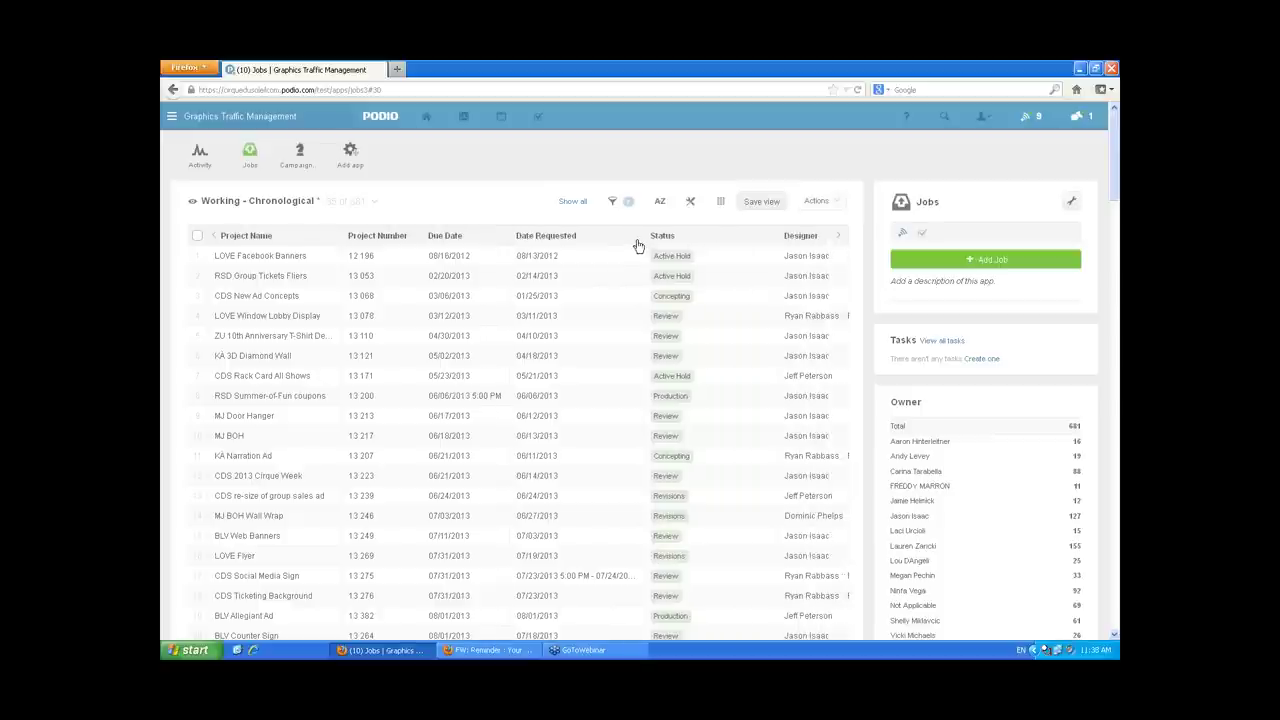
{"action": "left_click_drag", "start_coordinate": [644, 244], "coordinate": [613, 246]}
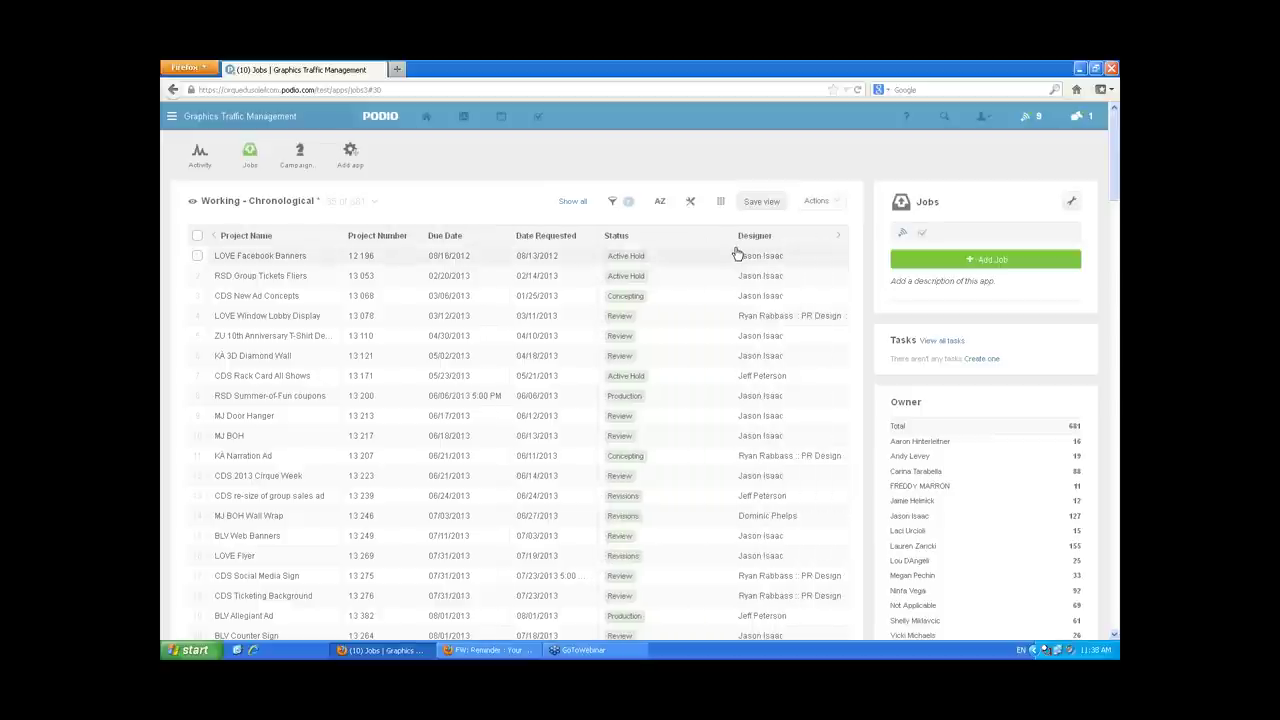
{"action": "left_click_drag", "start_coordinate": [731, 245], "coordinate": [690, 248]}
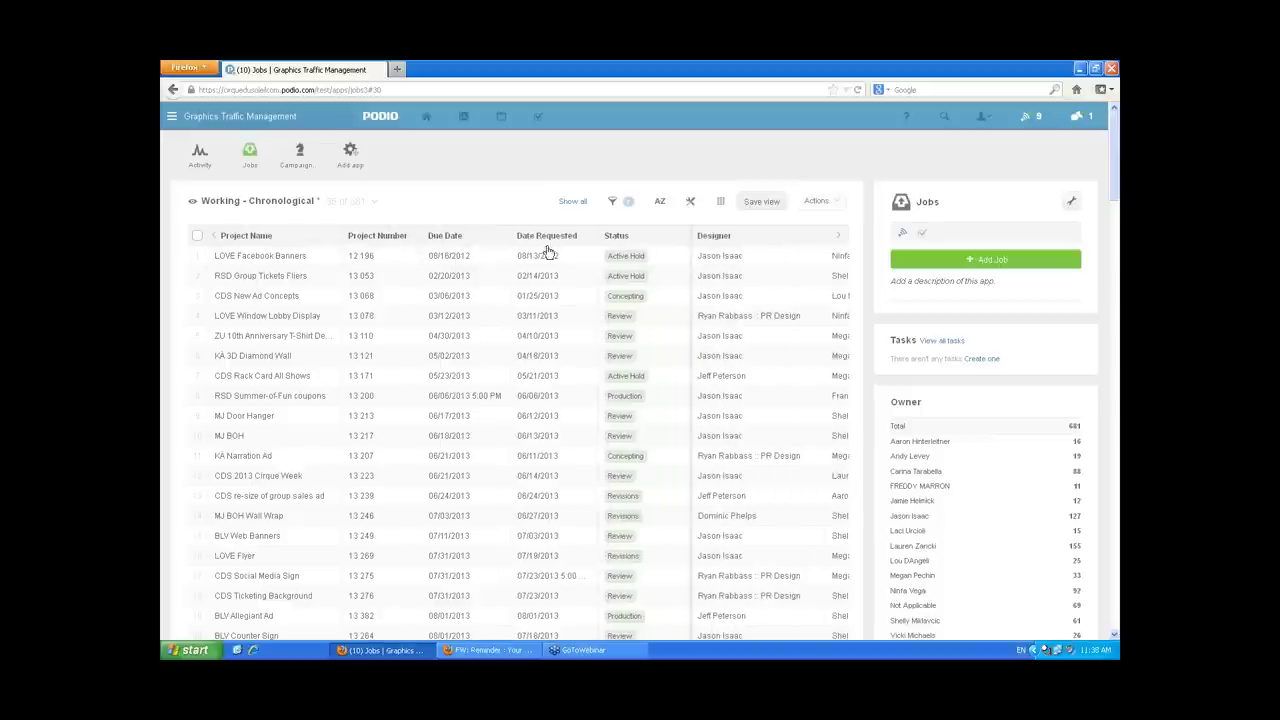
View the jobs in the saved view shared by another workspace member.
{"action": "left_click", "coordinate": [270, 202]}
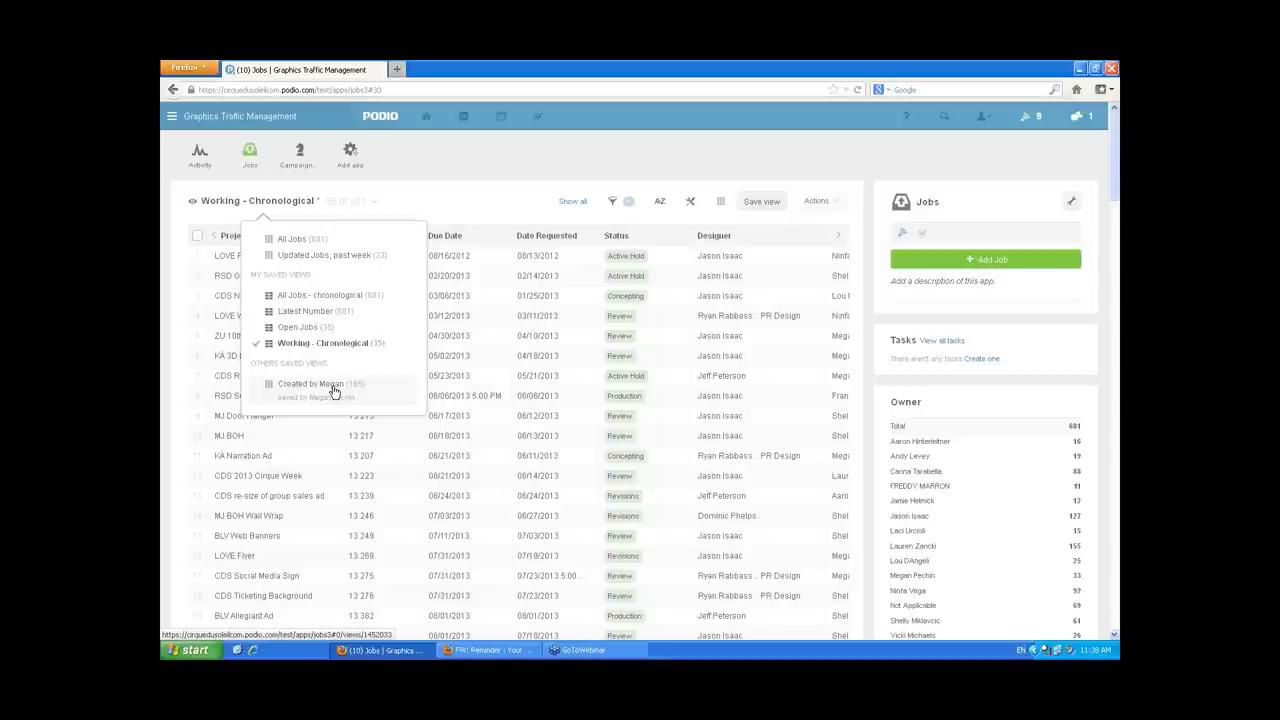
{"action": "left_click", "coordinate": [334, 390]}
{"action": "left_click", "coordinate": [334, 390]}
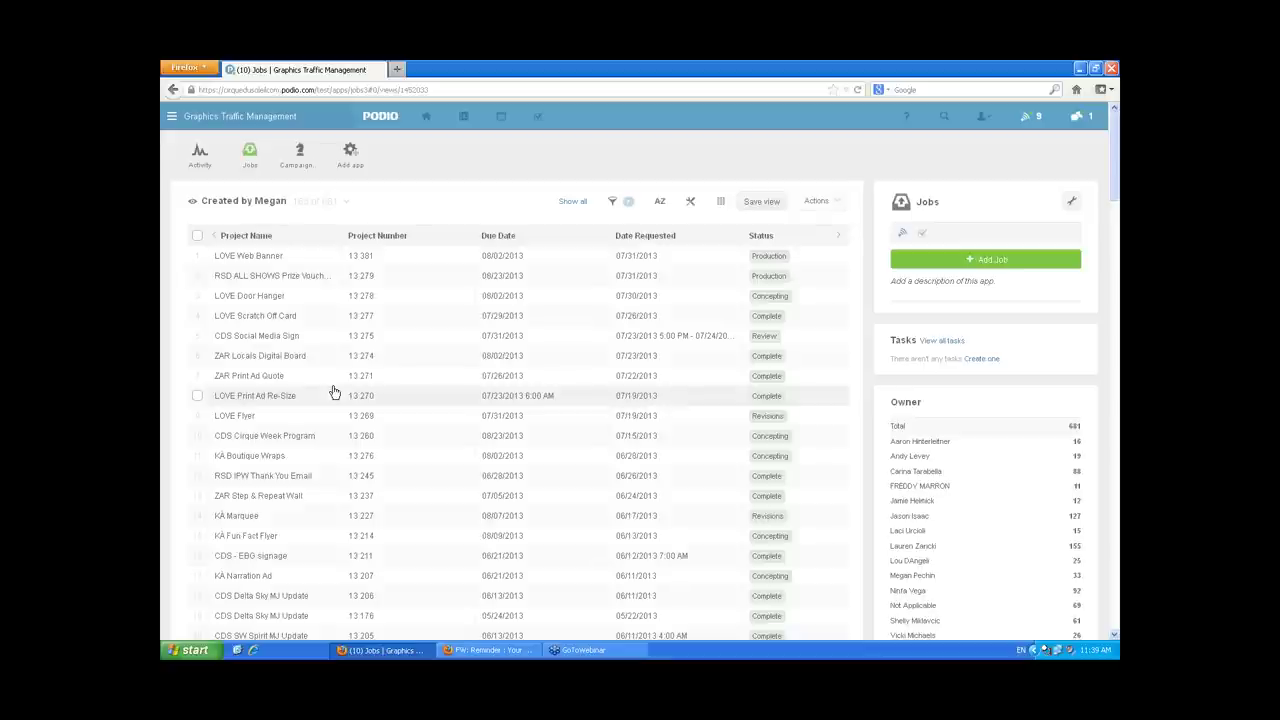
Return to the saved view Working - Chronological and display its jobs in the Table layout.
{"action": "left_click", "coordinate": [271, 203]}
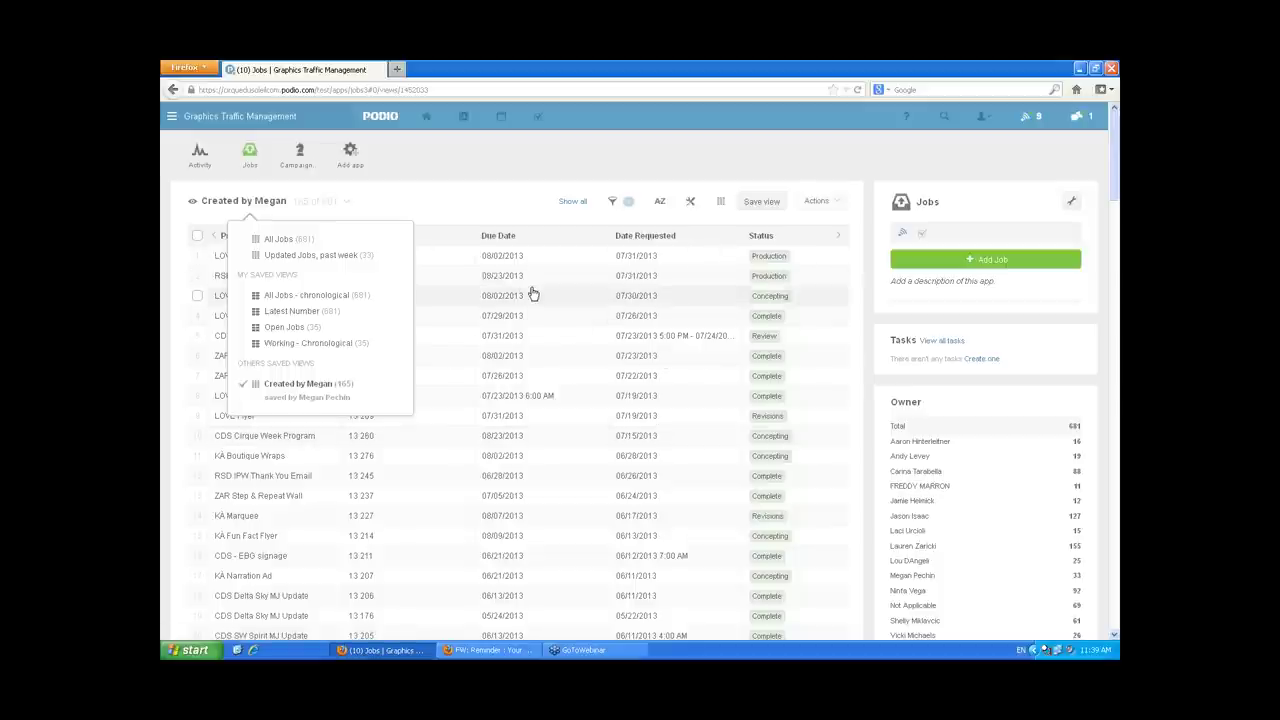
{"action": "left_click", "coordinate": [329, 345]}
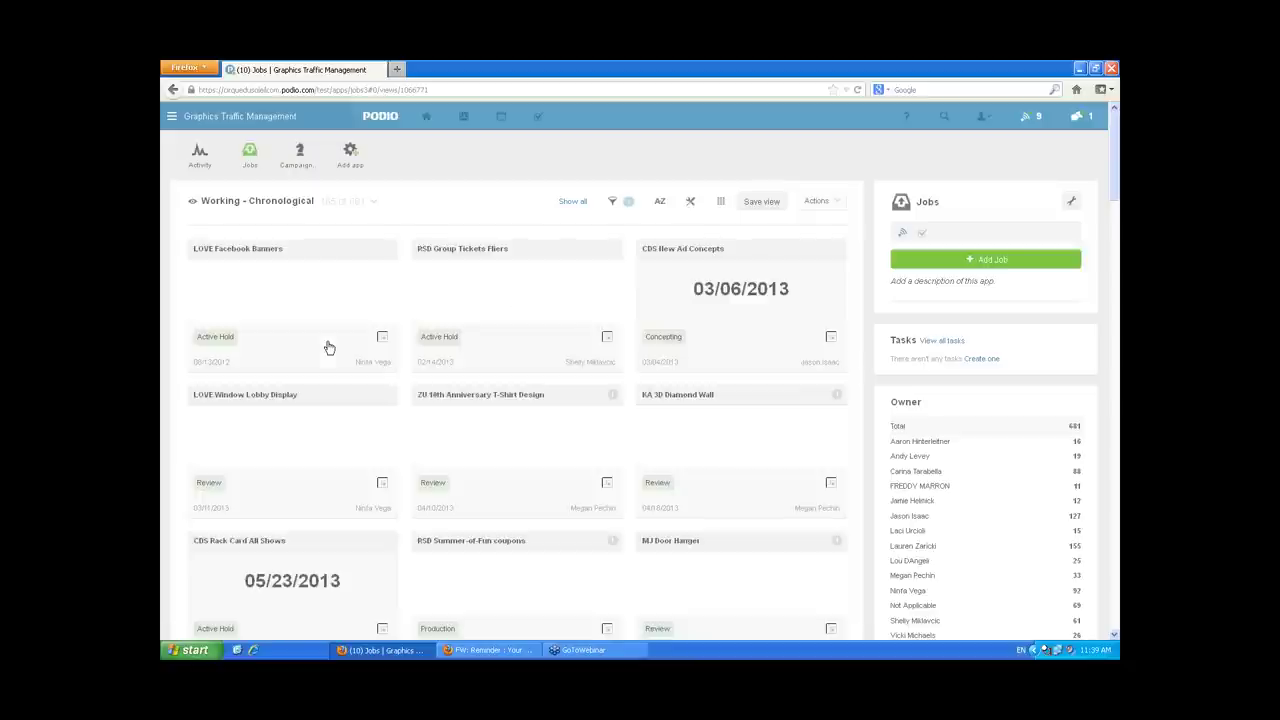
{"action": "left_click", "coordinate": [720, 201]}
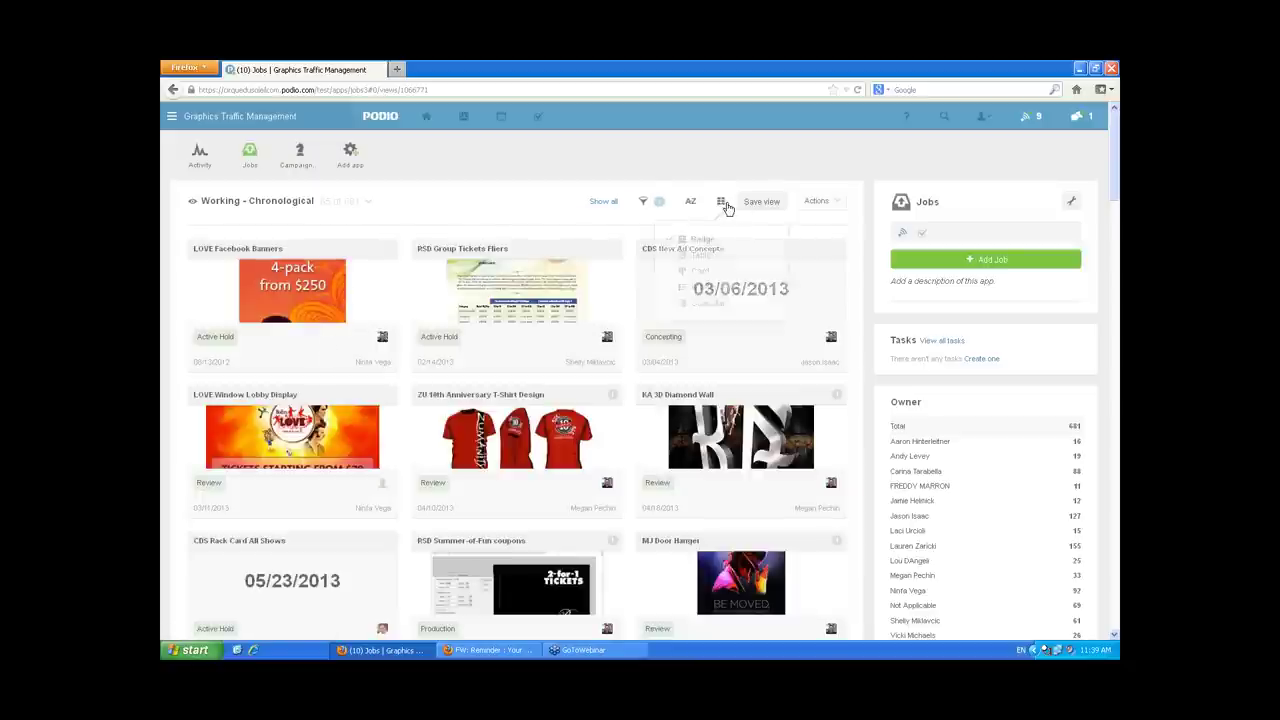
{"action": "left_click", "coordinate": [702, 256]}
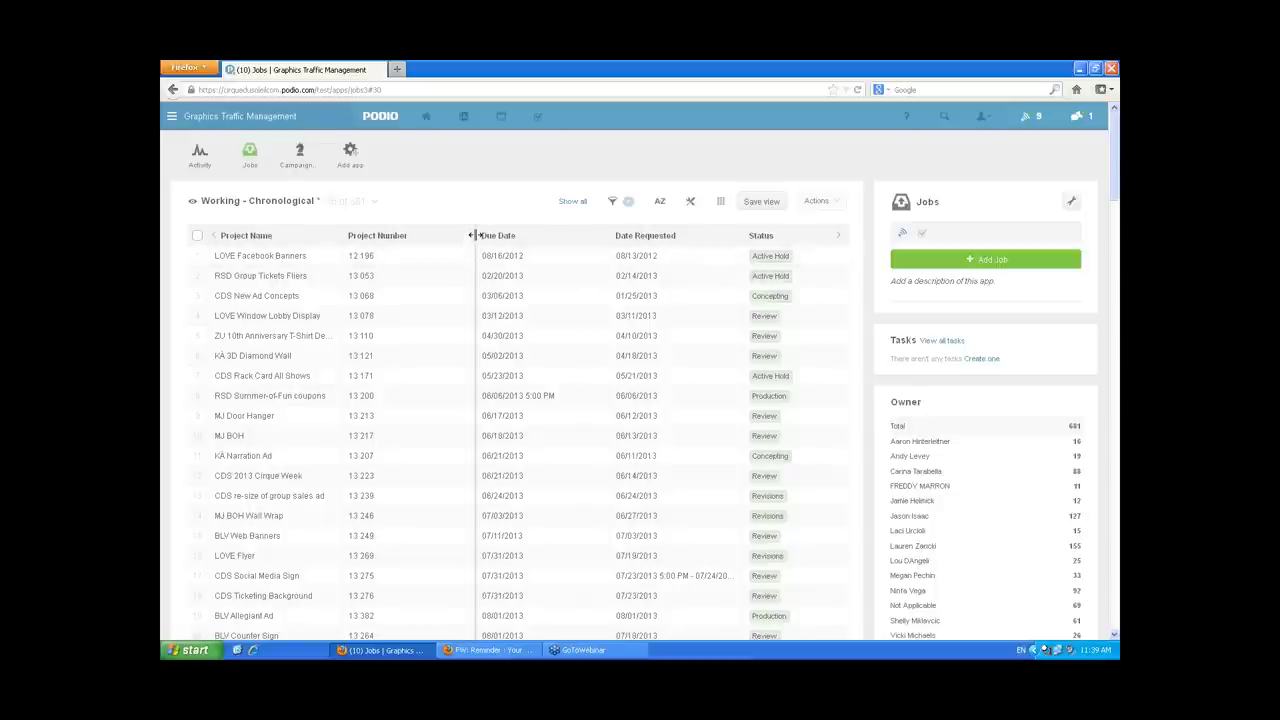
Narrow the Project Number, Due Date, Date Requested and Status columns to make room for Designer and Requester.
{"action": "left_click_drag", "start_coordinate": [474, 238], "coordinate": [435, 240]}
{"action": "mouse_move", "coordinate": [551, 240]}
{"action": "left_mouse_down"}
{"action": "mouse_move", "coordinate": [523, 240]}
{"action": "mouse_move", "coordinate": [549, 238]}
{"action": "left_mouse_up"}
{"action": "left_click_drag", "start_coordinate": [629, 249], "coordinate": [709, 228]}
{"action": "left_click_drag", "start_coordinate": [726, 240], "coordinate": [676, 240]}
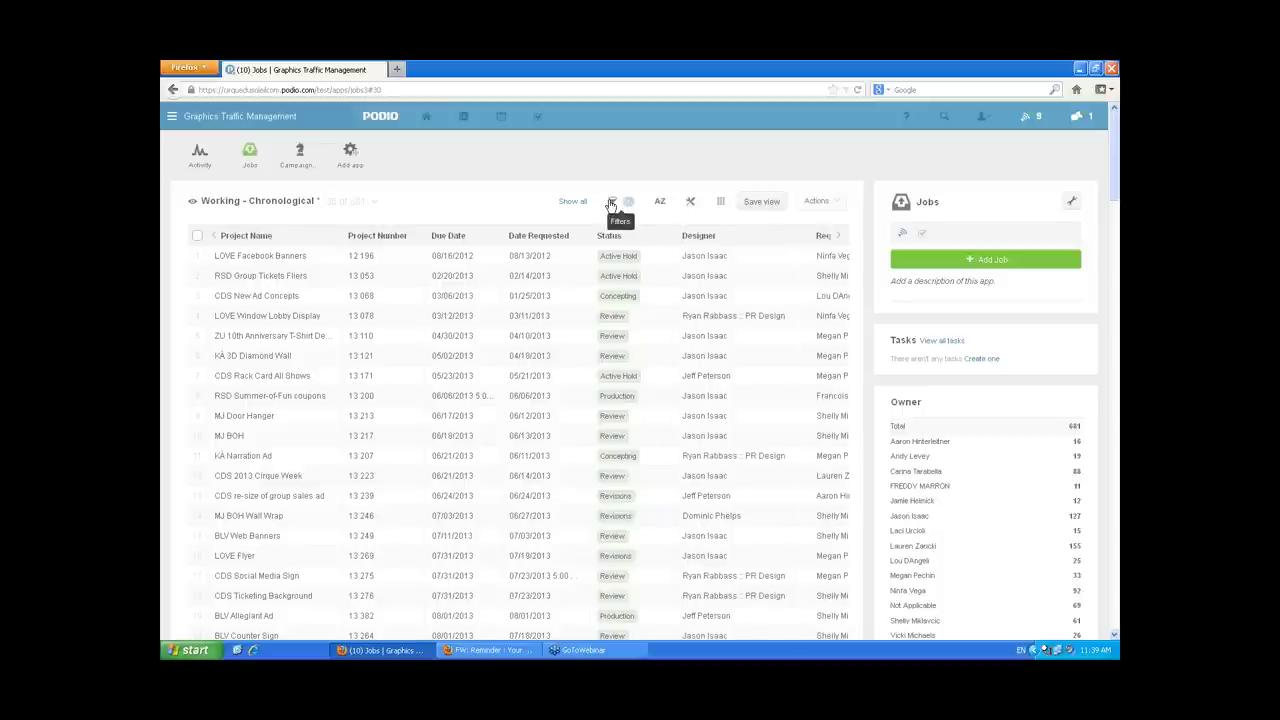
Filter the jobs table by Designer, searching for the designer's name and choosing the matching workspace member, and look through the filtered list.
{"action": "left_click", "coordinate": [611, 204]}
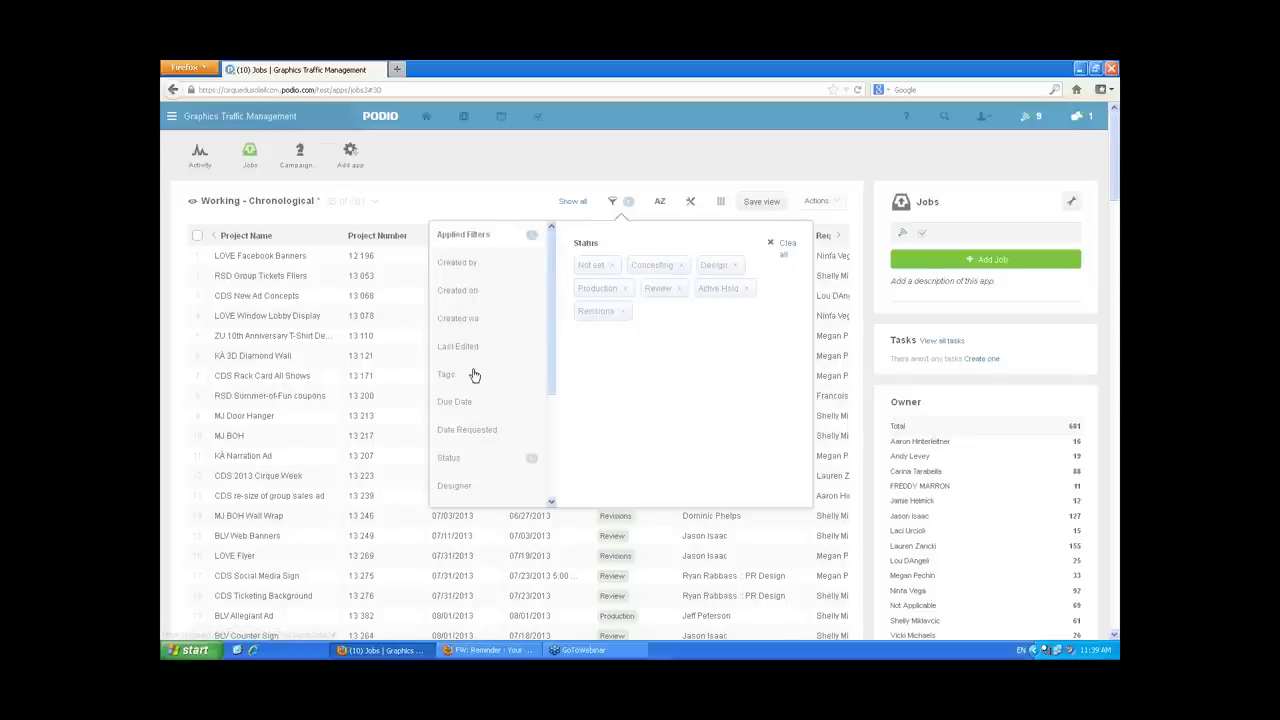
{"action": "scroll", "coordinate": [481, 356], "scroll_direction": "down", "scroll_amount": 1}
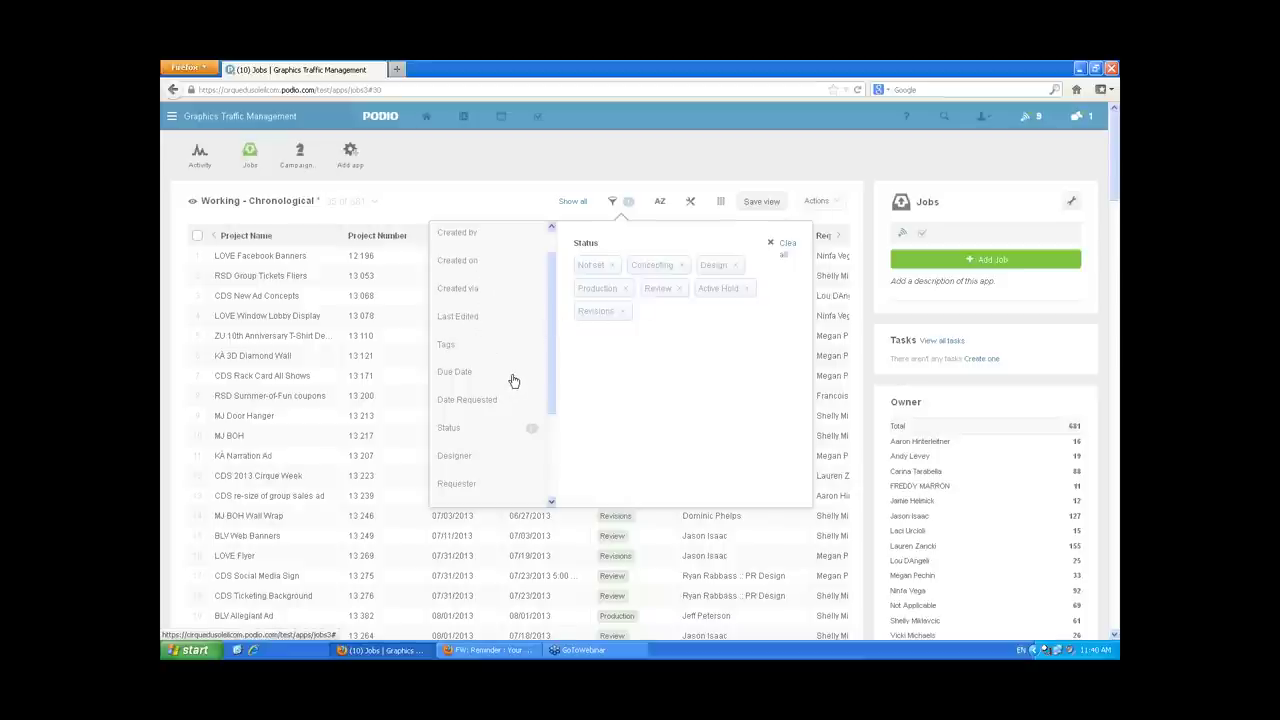
{"action": "scroll", "coordinate": [508, 385], "scroll_direction": "down", "scroll_amount": 3}
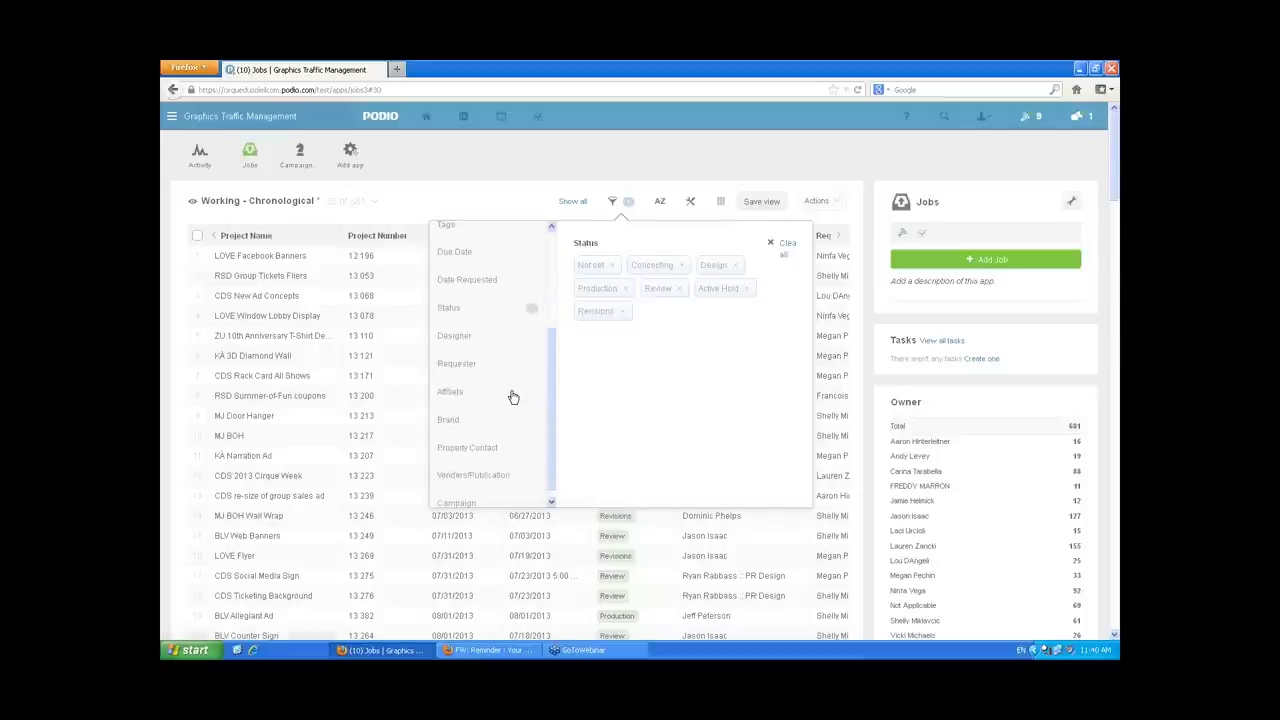
{"action": "scroll", "coordinate": [508, 390], "scroll_direction": "up", "scroll_amount": 2}
{"action": "scroll", "coordinate": [490, 428], "scroll_direction": "down", "scroll_amount": 1}
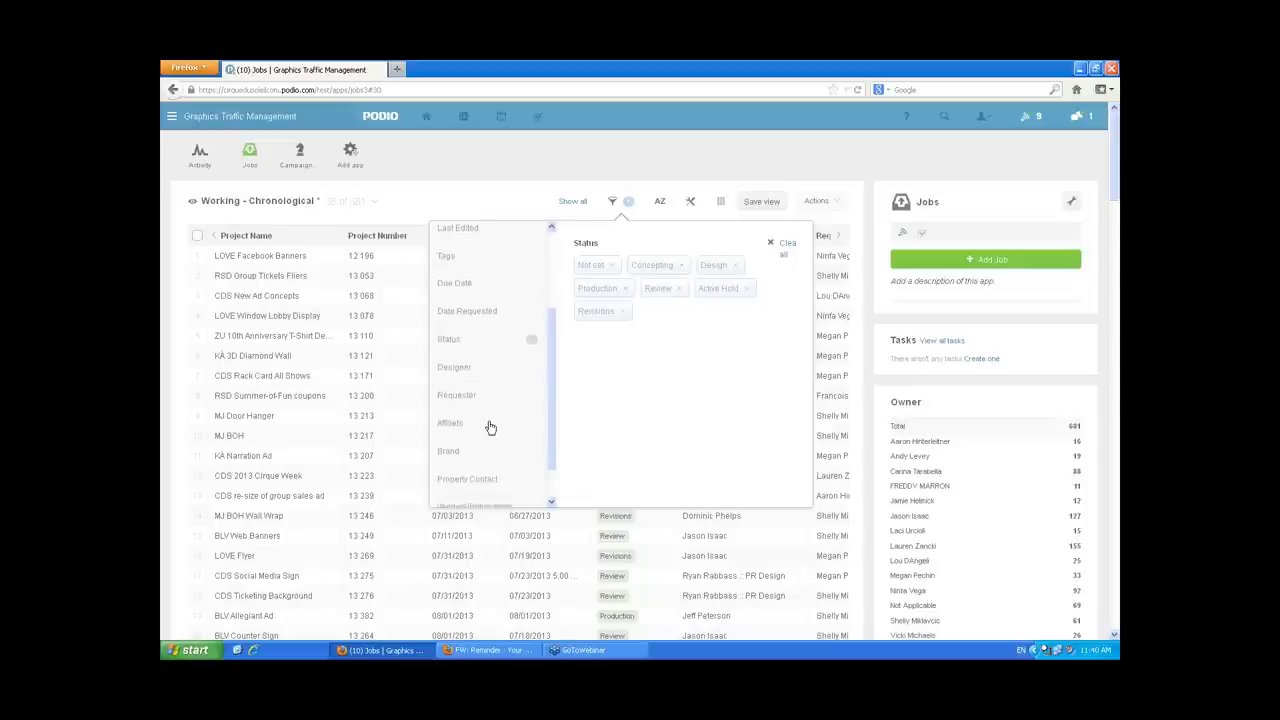
{"action": "left_click", "coordinate": [453, 358]}
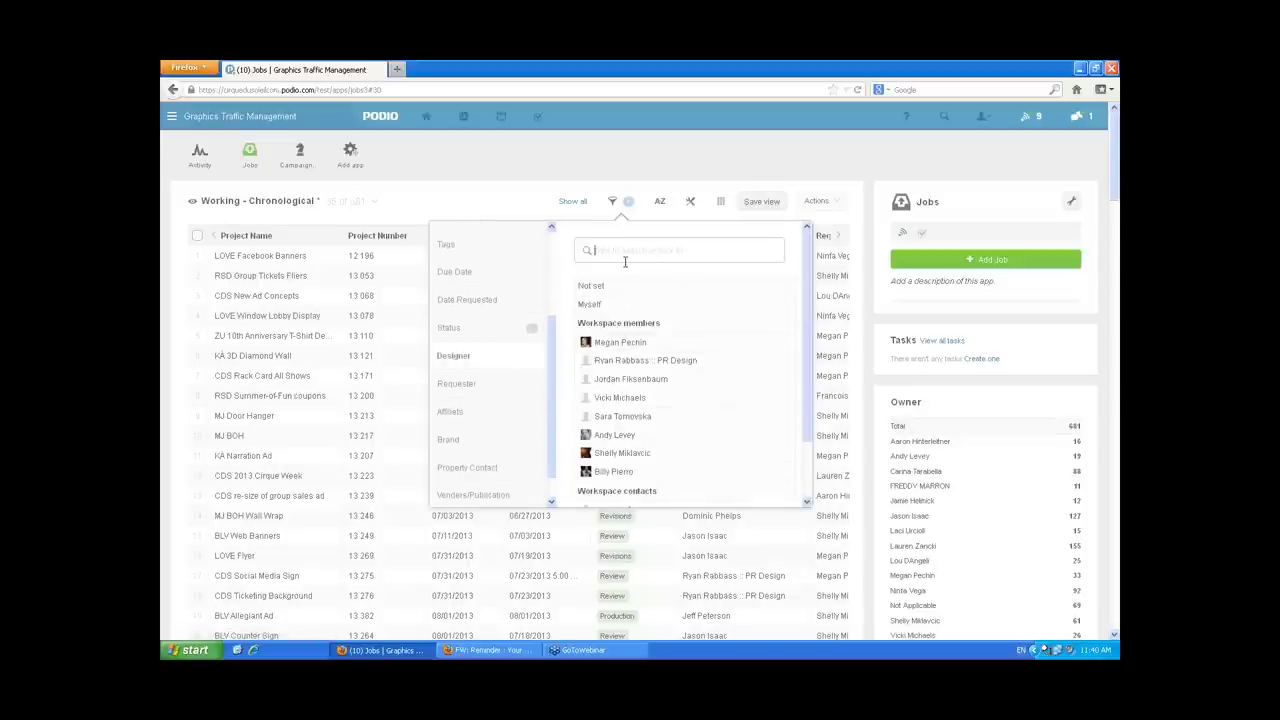
{"action": "type", "text": "jas"}
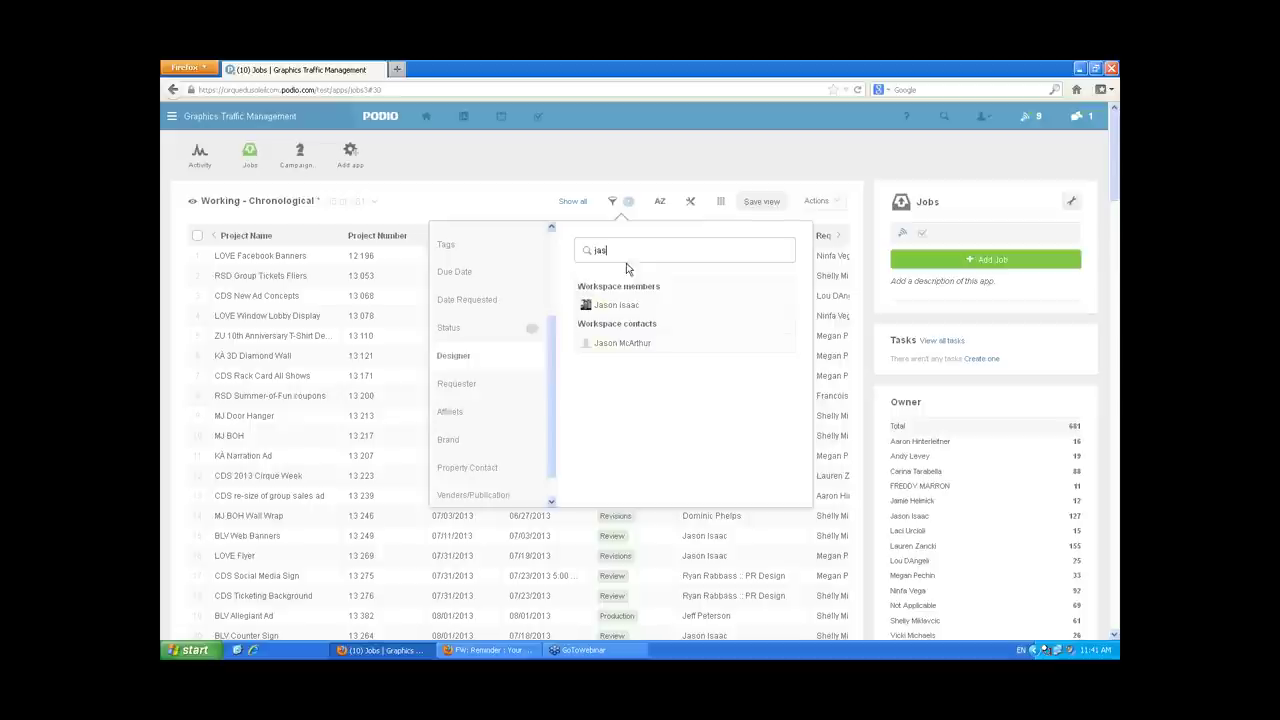
{"action": "left_click", "coordinate": [630, 305]}
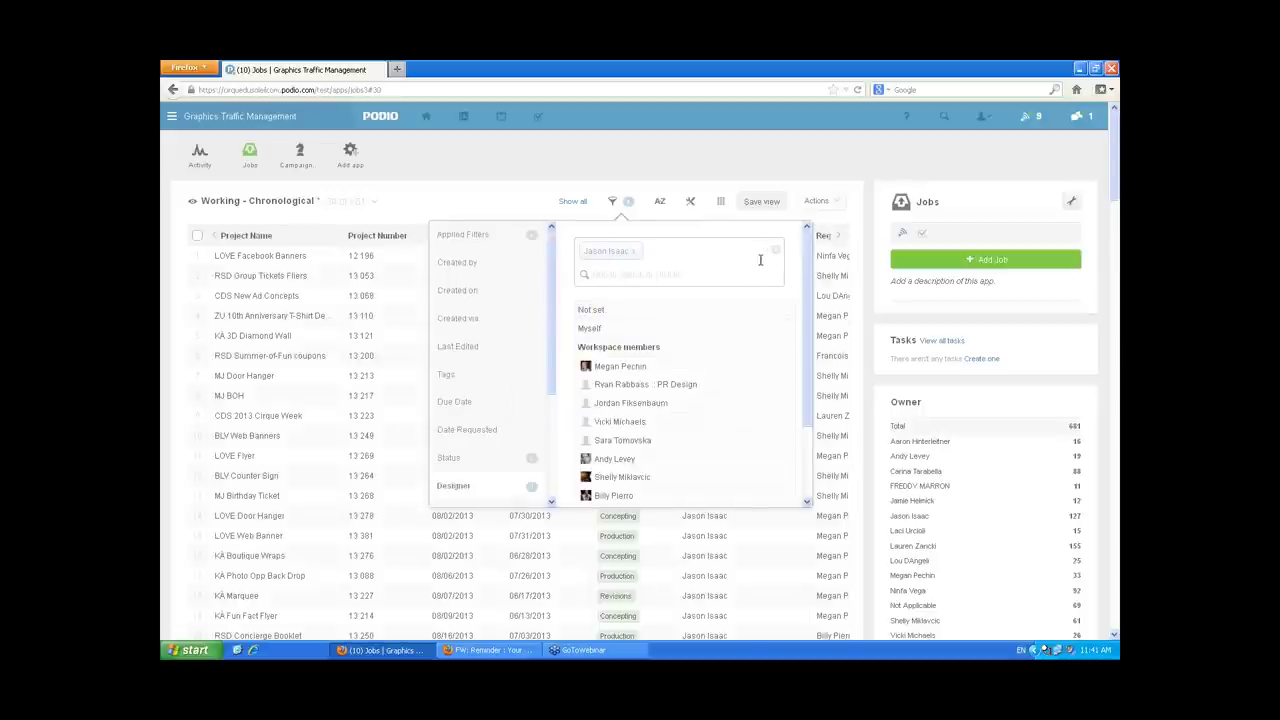
{"action": "left_click", "coordinate": [853, 210]}
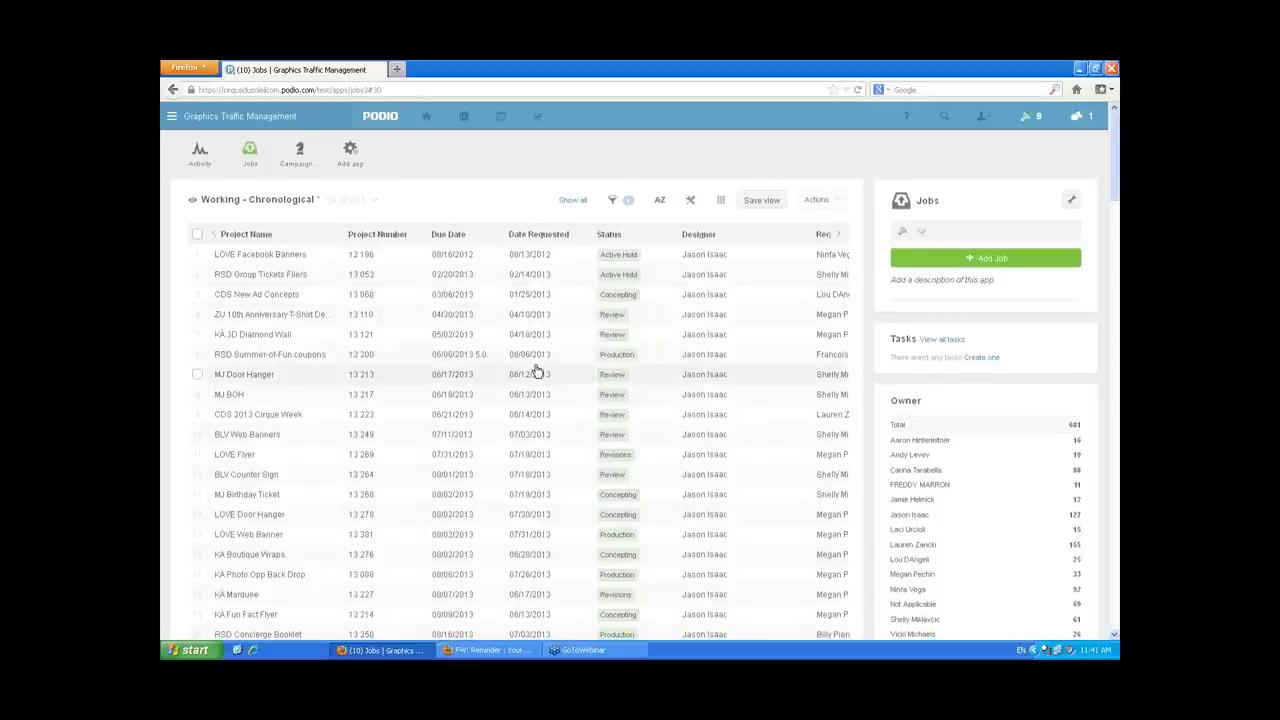
{"action": "scroll", "coordinate": [537, 370], "scroll_direction": "down", "scroll_amount": 3}
{"action": "scroll", "coordinate": [537, 370], "scroll_direction": "down", "scroll_amount": 3}
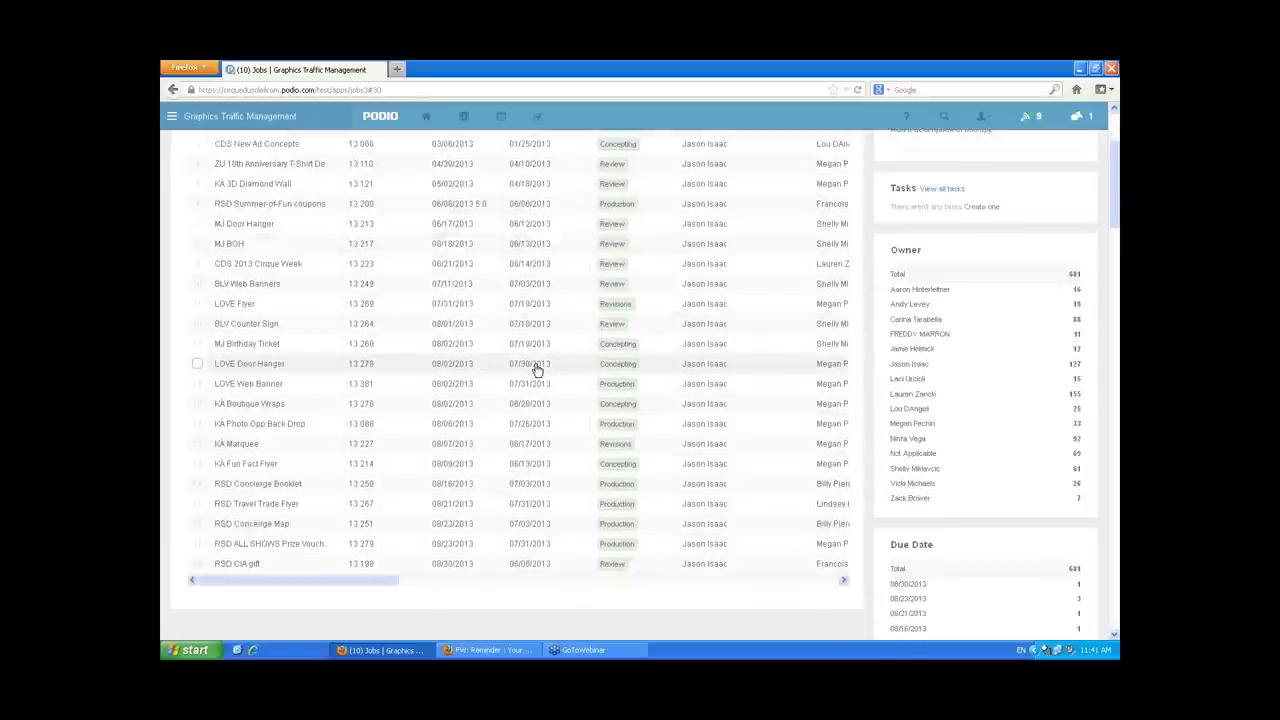
{"action": "scroll", "coordinate": [537, 370], "scroll_direction": "up", "scroll_amount": 3}
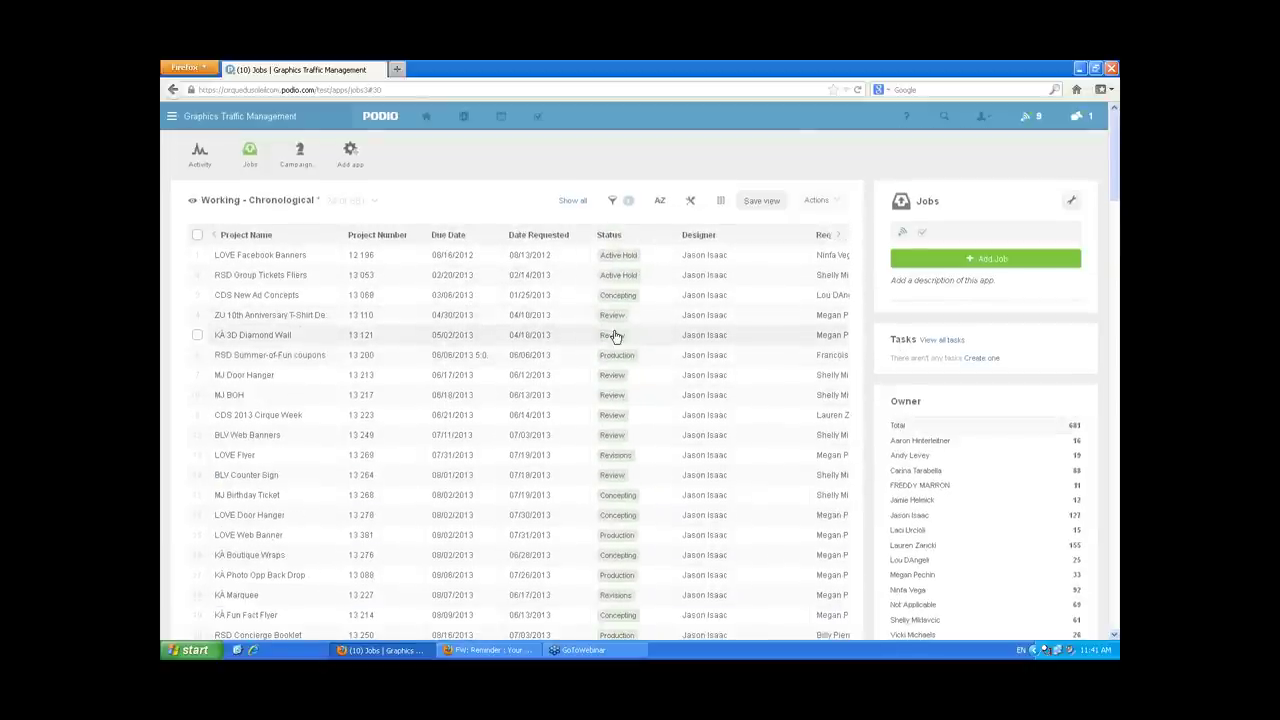
Look through the date ranges offered by the Due Date filter for the jobs list.
{"action": "left_click", "coordinate": [612, 200]}
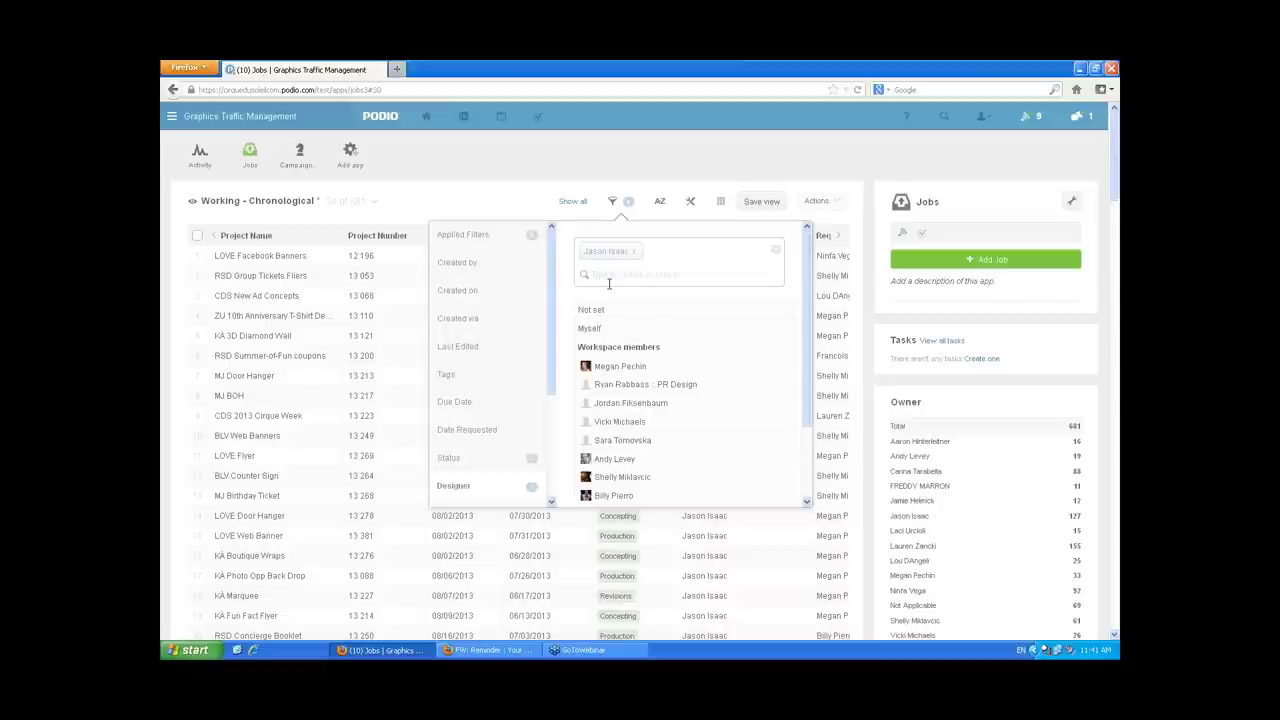
{"action": "left_click", "coordinate": [456, 401]}
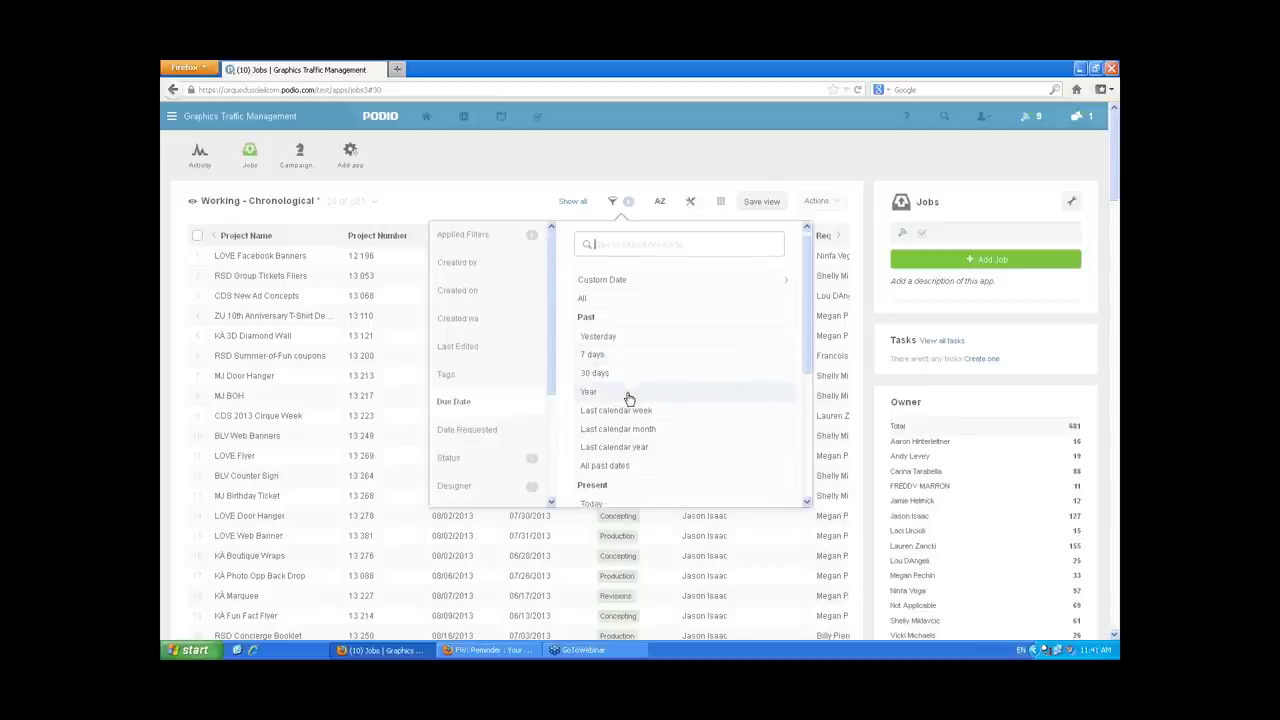
{"action": "scroll", "coordinate": [610, 412], "scroll_direction": "down", "scroll_amount": 2}
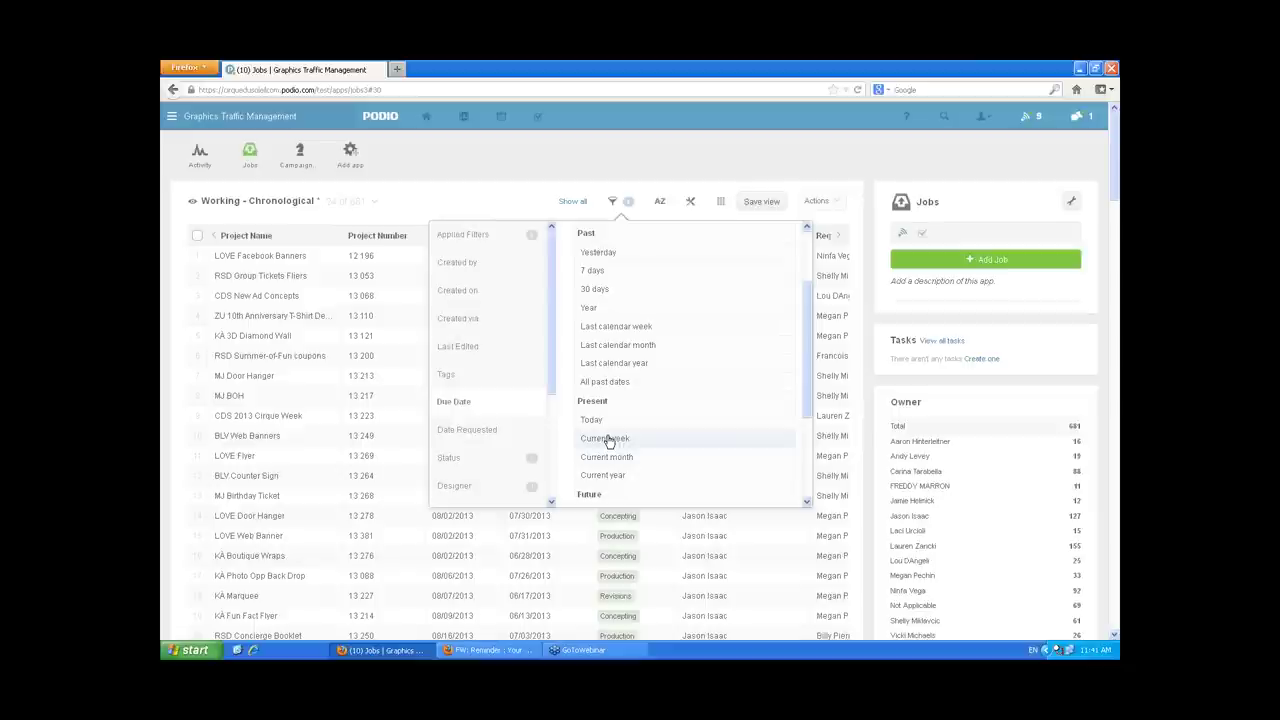
{"action": "left_click", "coordinate": [395, 210]}
Reload the saved view Working - Chronological to drop the designer filter, and display its jobs in the Table layout.
{"action": "left_click", "coordinate": [298, 203]}
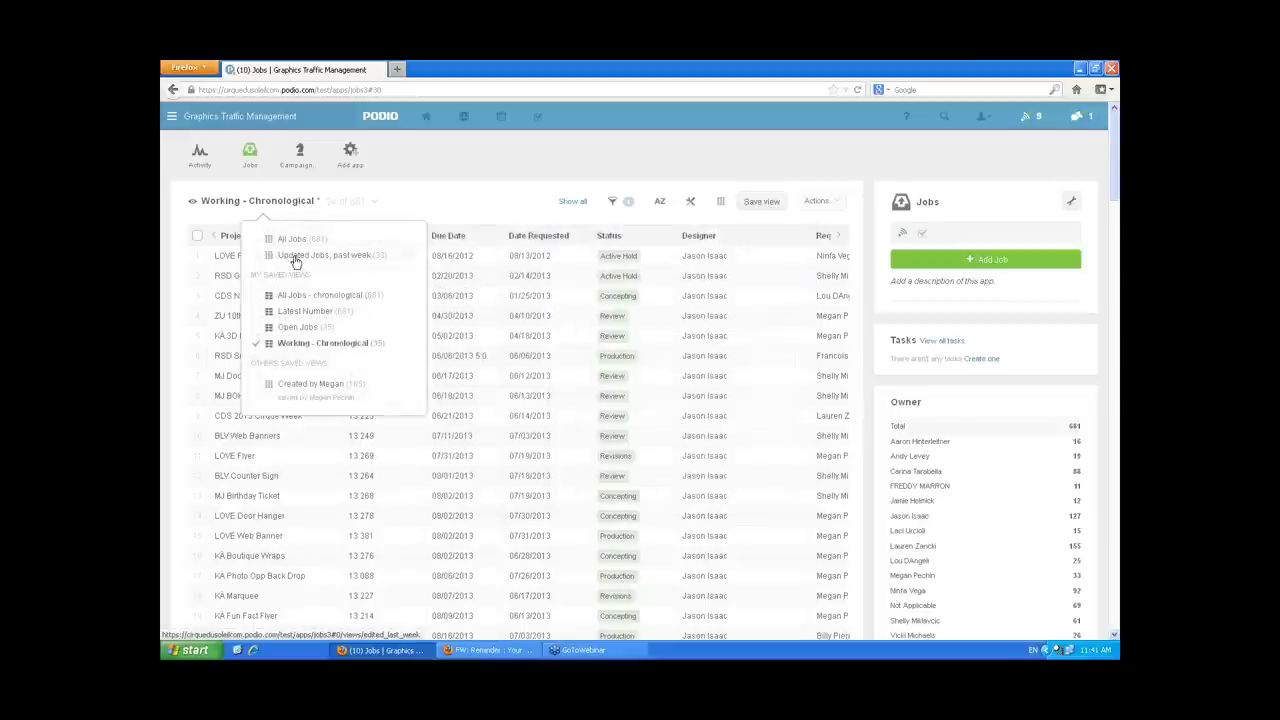
{"action": "left_click", "coordinate": [322, 344]}
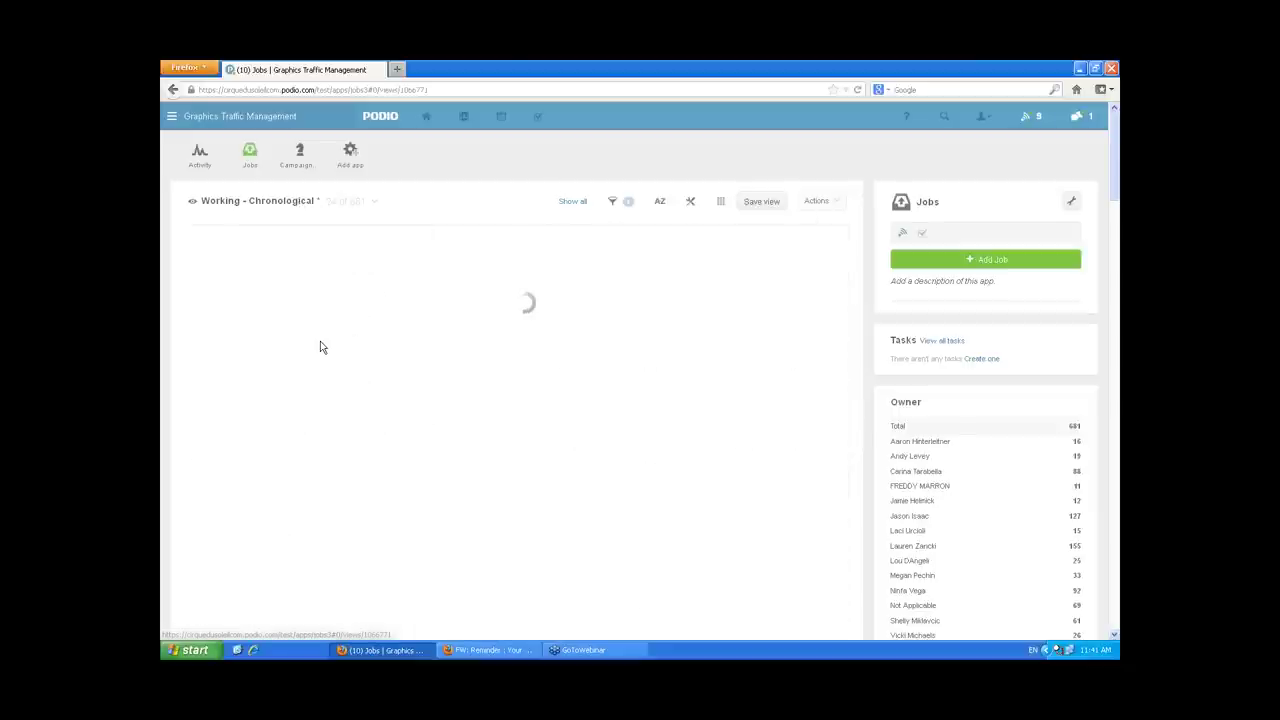
{"action": "left_click", "coordinate": [721, 201]}
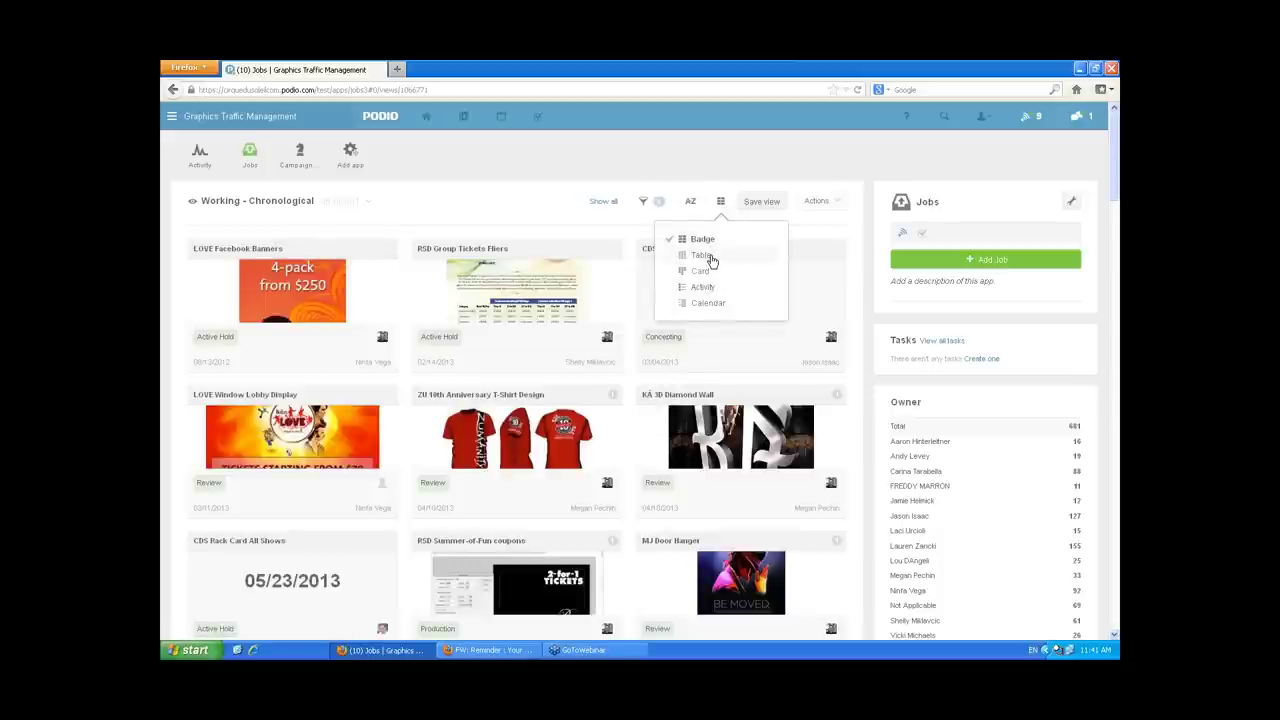
{"action": "left_click", "coordinate": [705, 256]}
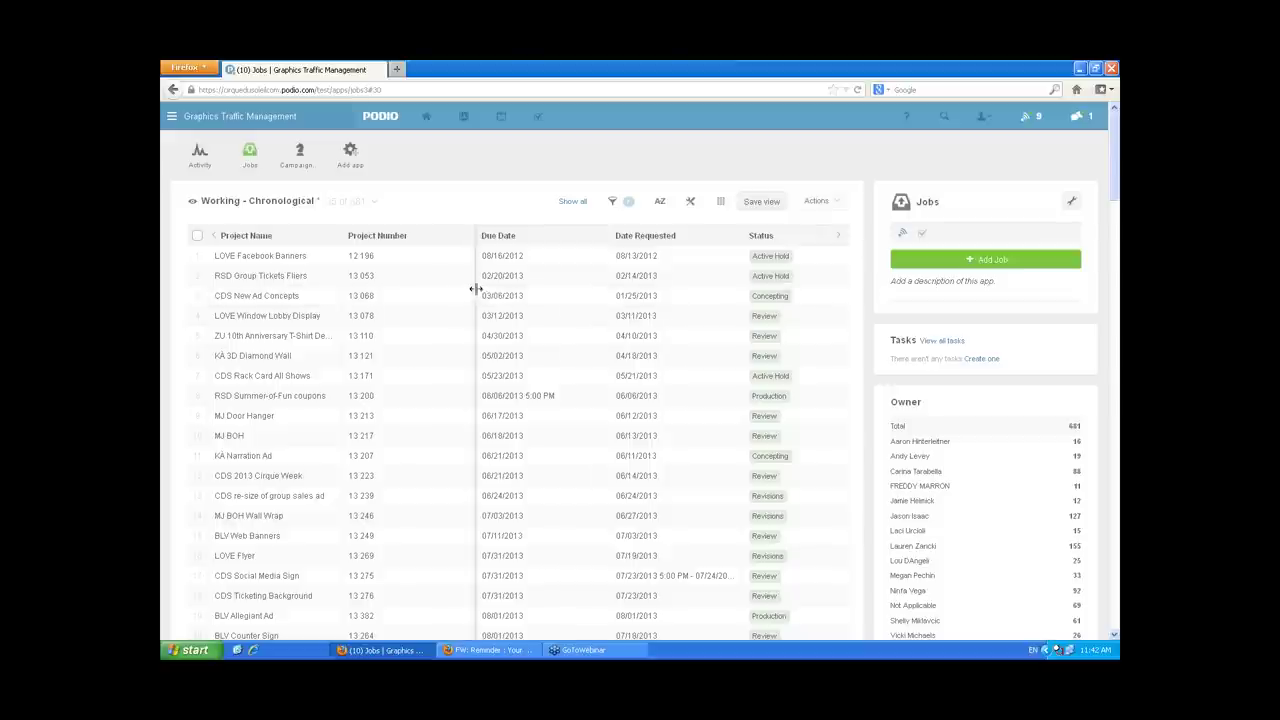
Narrow the Project Number, Due Date, Date Requested and Status columns so the full Designer column fits in the table.
{"action": "left_click_drag", "start_coordinate": [471, 286], "coordinate": [434, 286]}
{"action": "left_click_drag", "start_coordinate": [527, 273], "coordinate": [566, 262]}
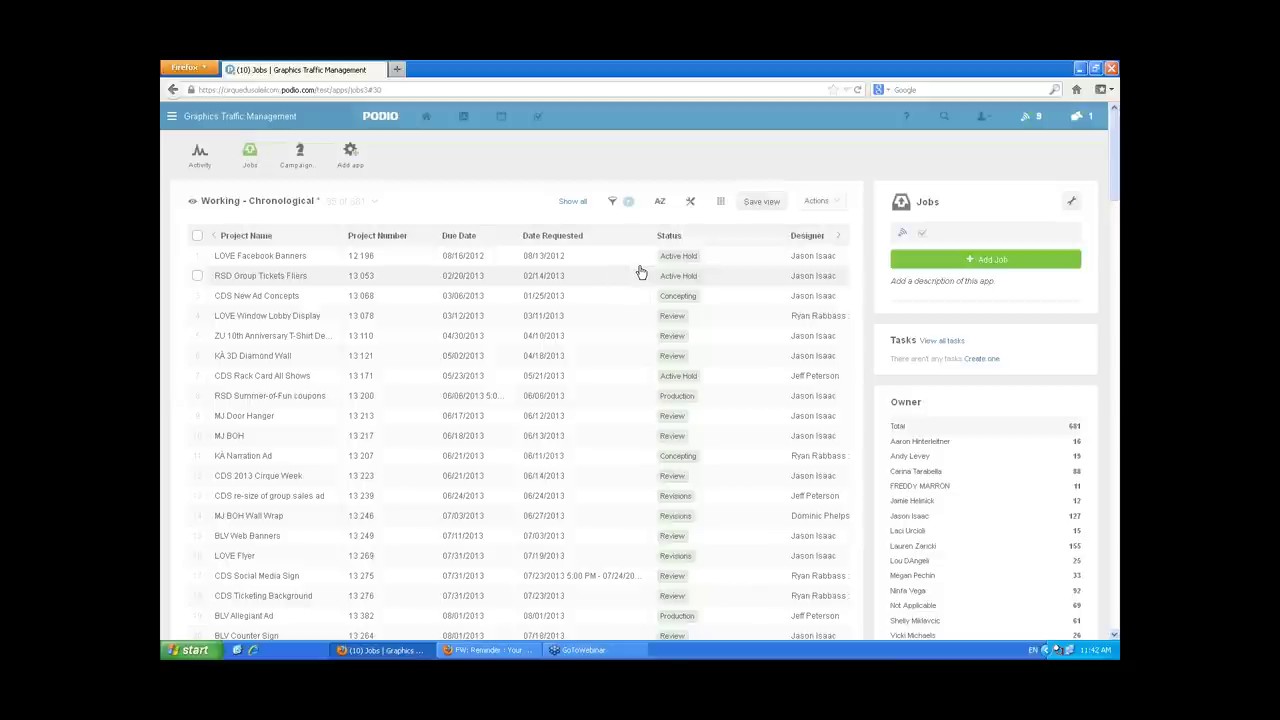
{"action": "left_click_drag", "start_coordinate": [648, 259], "coordinate": [605, 262]}
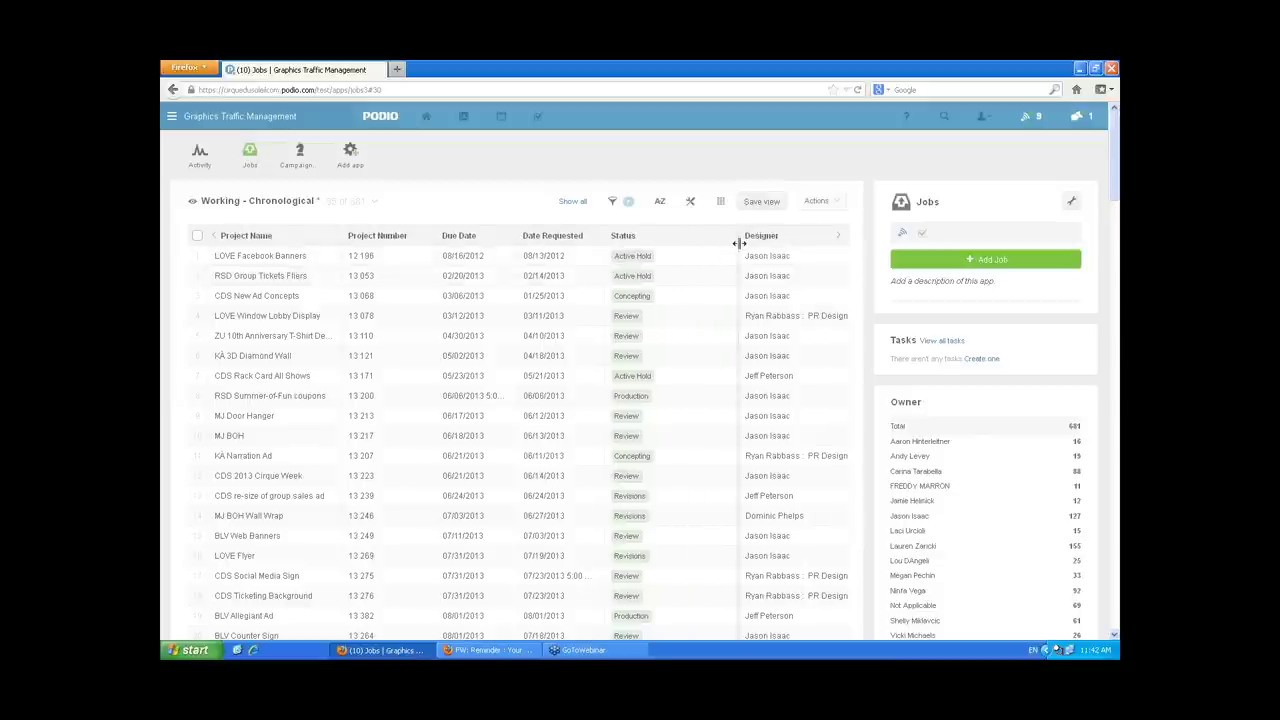
{"action": "left_click_drag", "start_coordinate": [738, 249], "coordinate": [695, 254]}
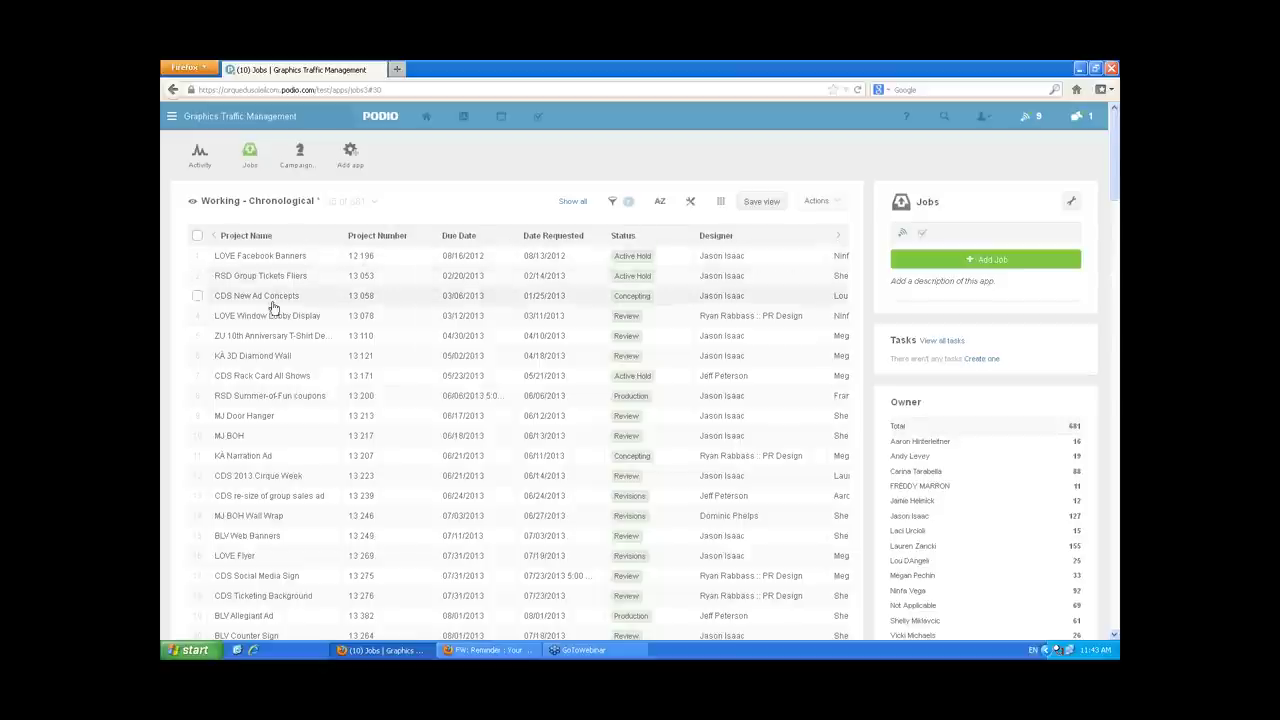
Look through the working jobs, preview the KÀ Marquee job and open it on its full page.
{"action": "scroll", "coordinate": [308, 358], "scroll_direction": "down", "scroll_amount": 2}
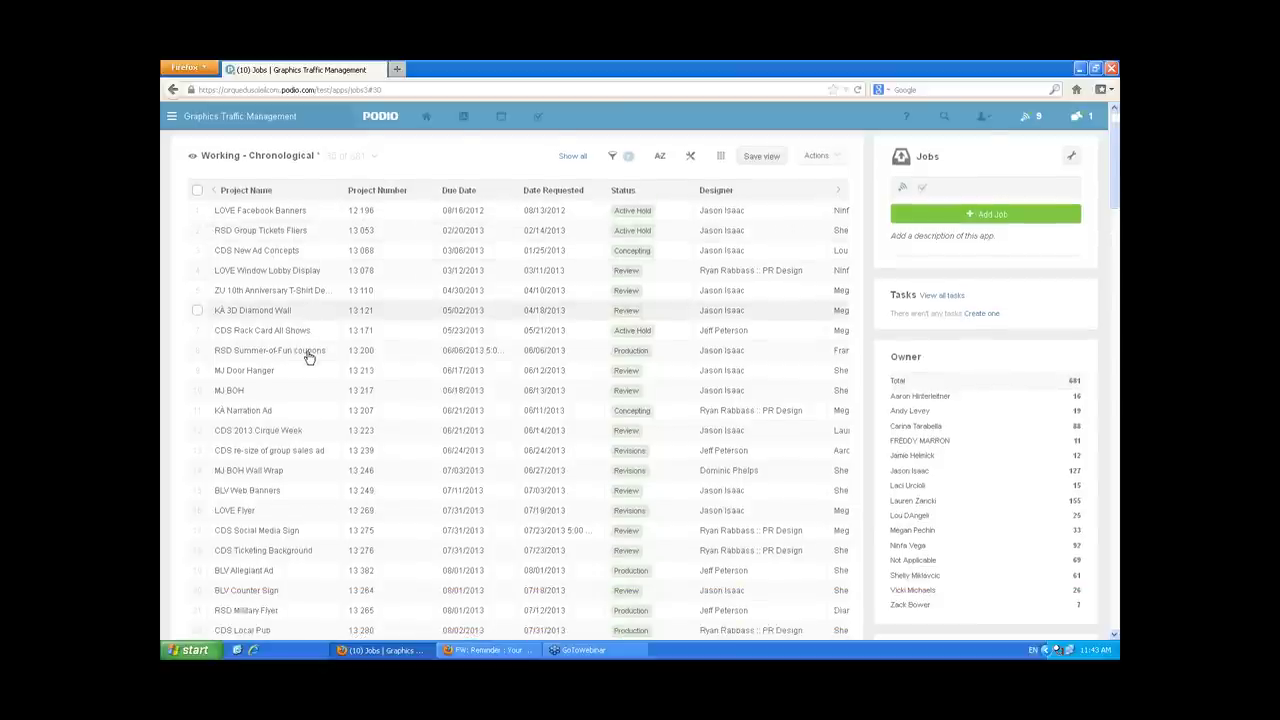
{"action": "scroll", "coordinate": [308, 358], "scroll_direction": "down", "scroll_amount": 5}
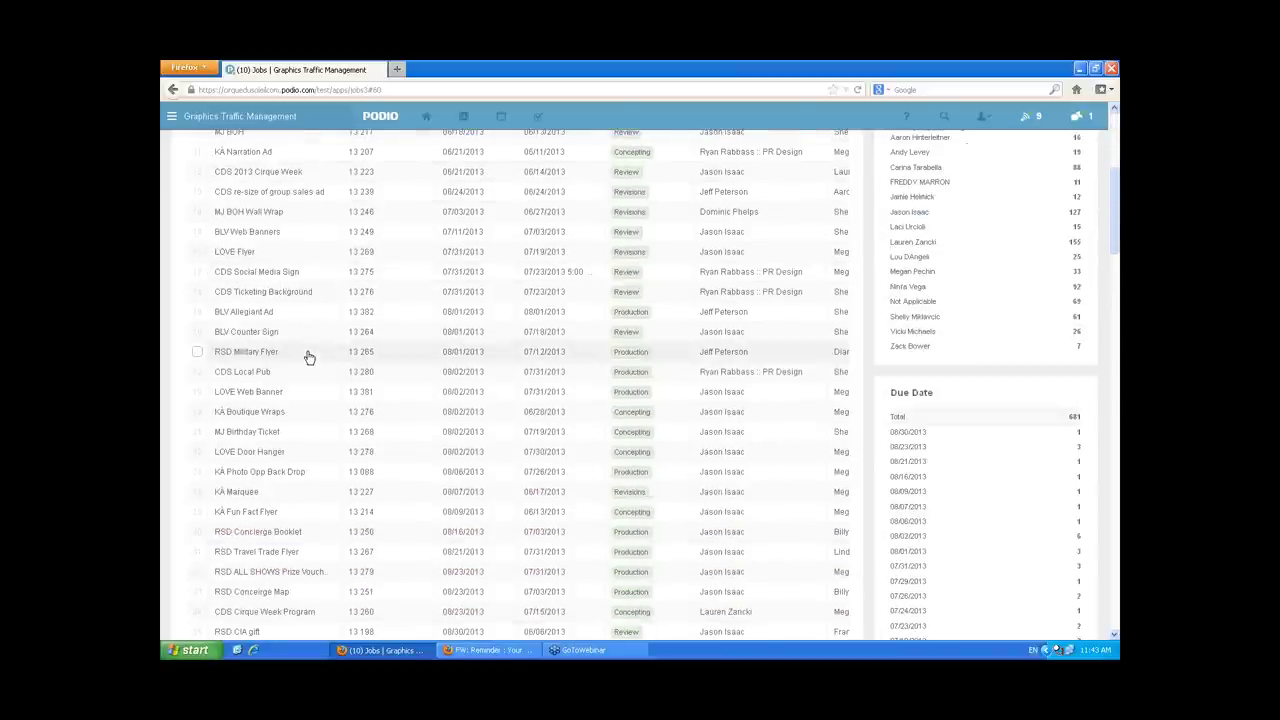
{"action": "scroll", "coordinate": [310, 380], "scroll_direction": "down", "scroll_amount": 2}
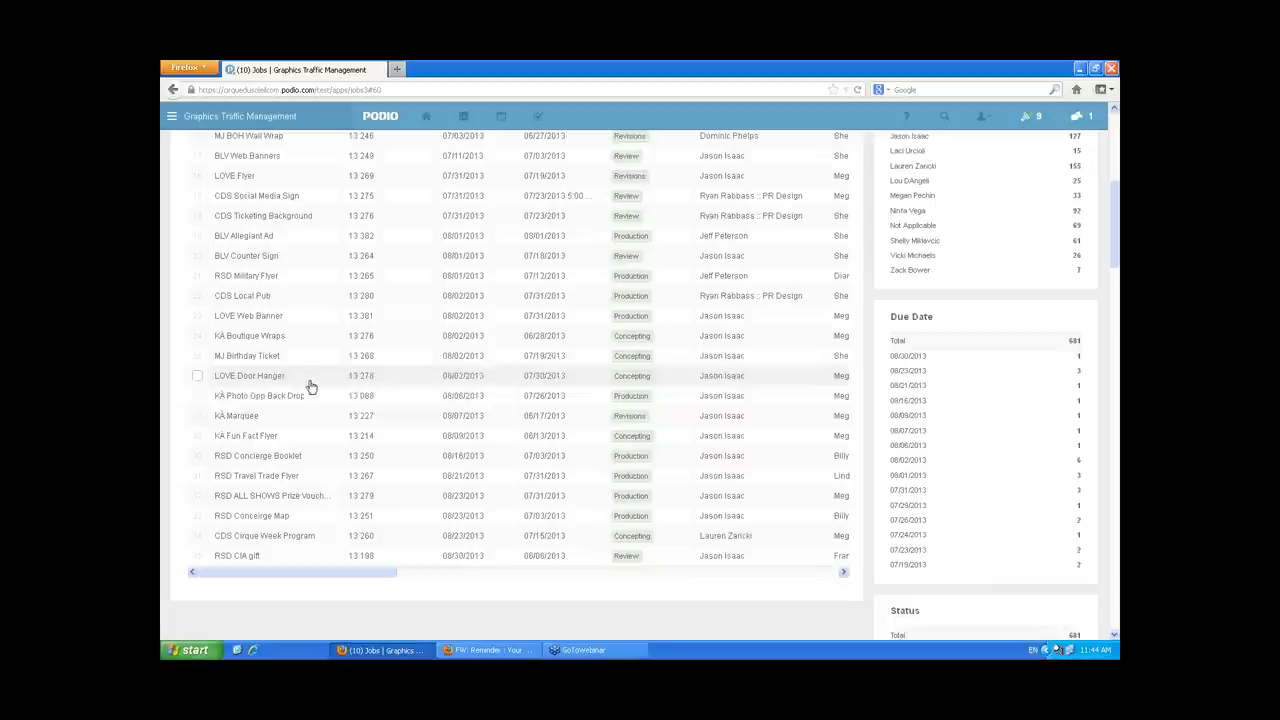
{"action": "left_click", "coordinate": [297, 424]}
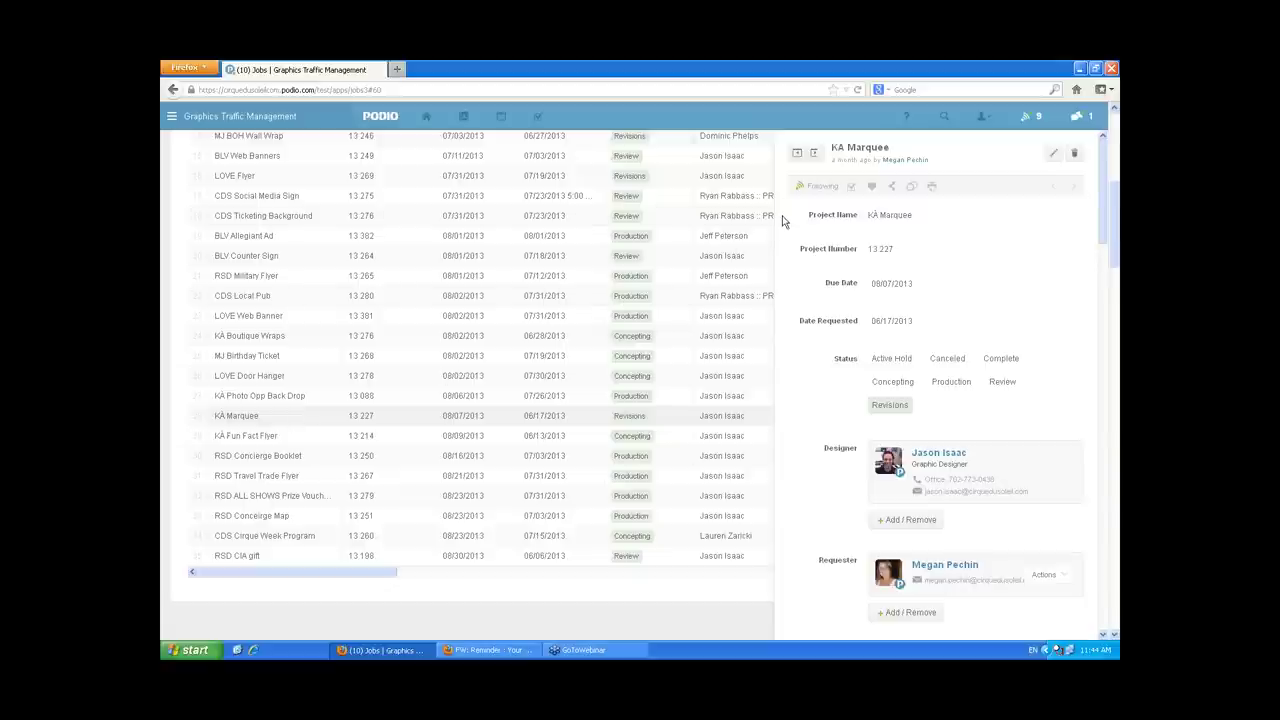
{"action": "scroll", "coordinate": [914, 260], "scroll_direction": "down", "scroll_amount": 1}
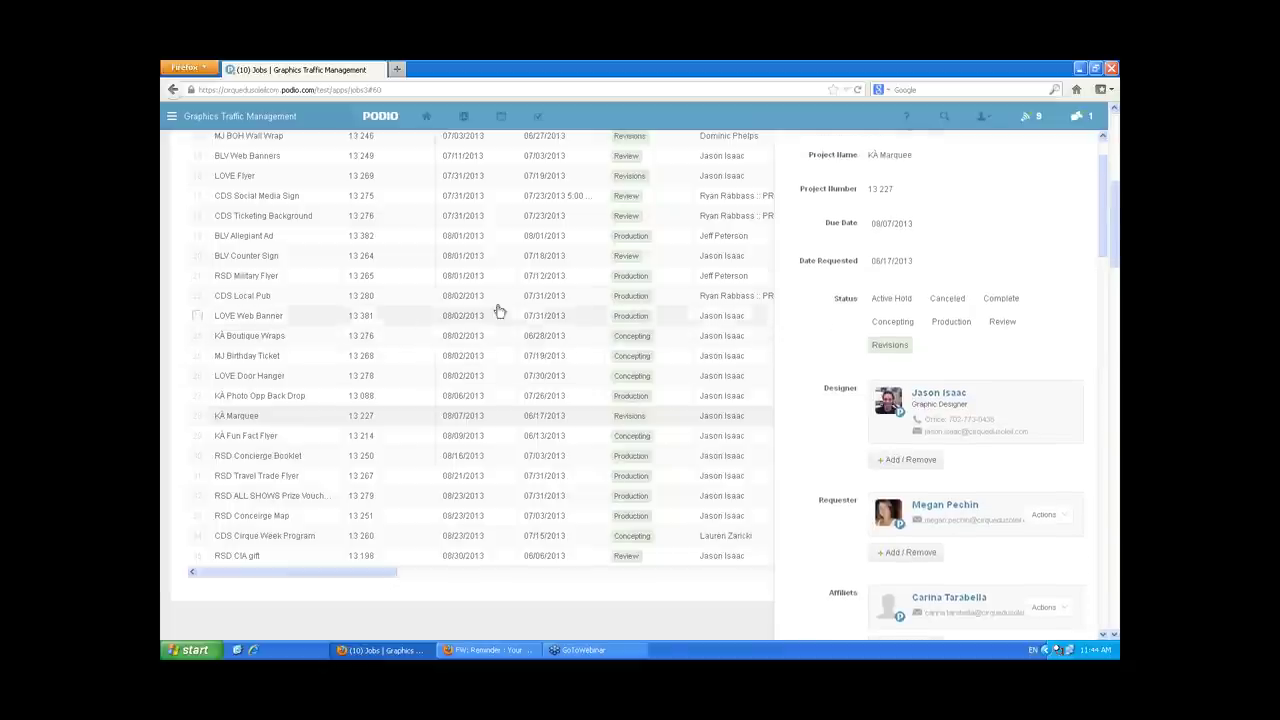
{"action": "scroll", "coordinate": [957, 211], "scroll_direction": "up", "scroll_amount": 1}
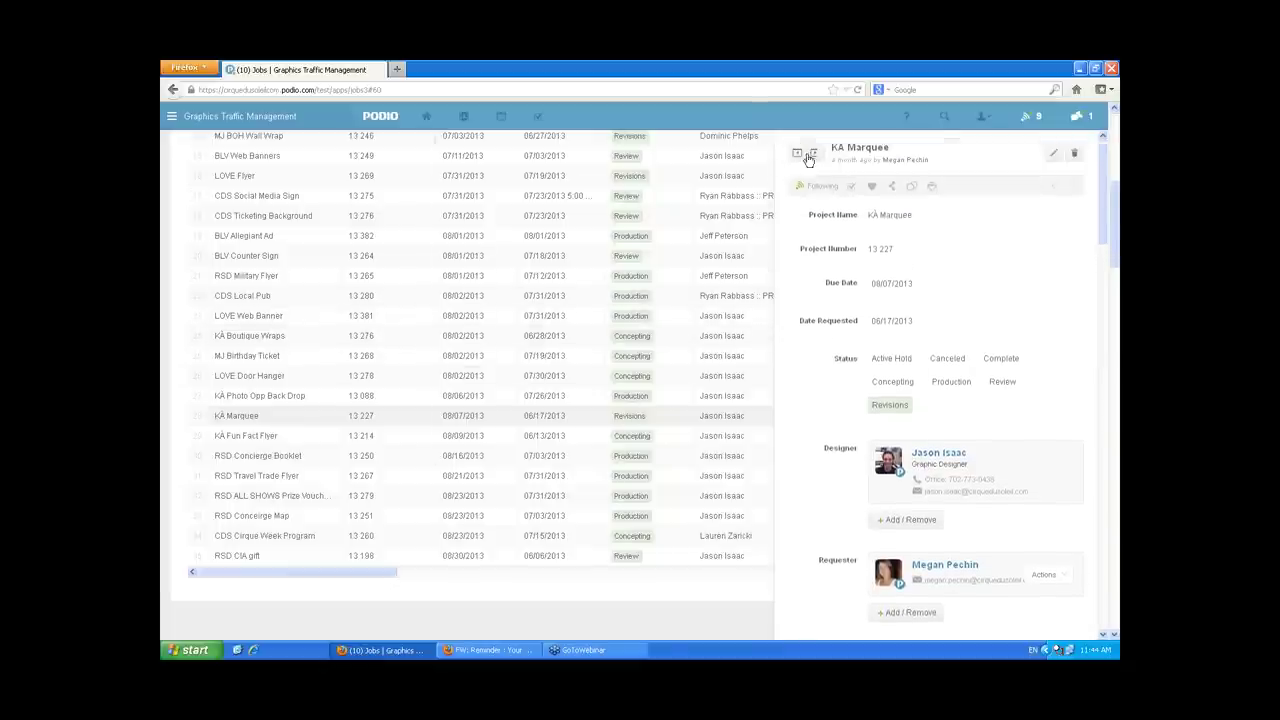
{"action": "left_click", "coordinate": [798, 155]}
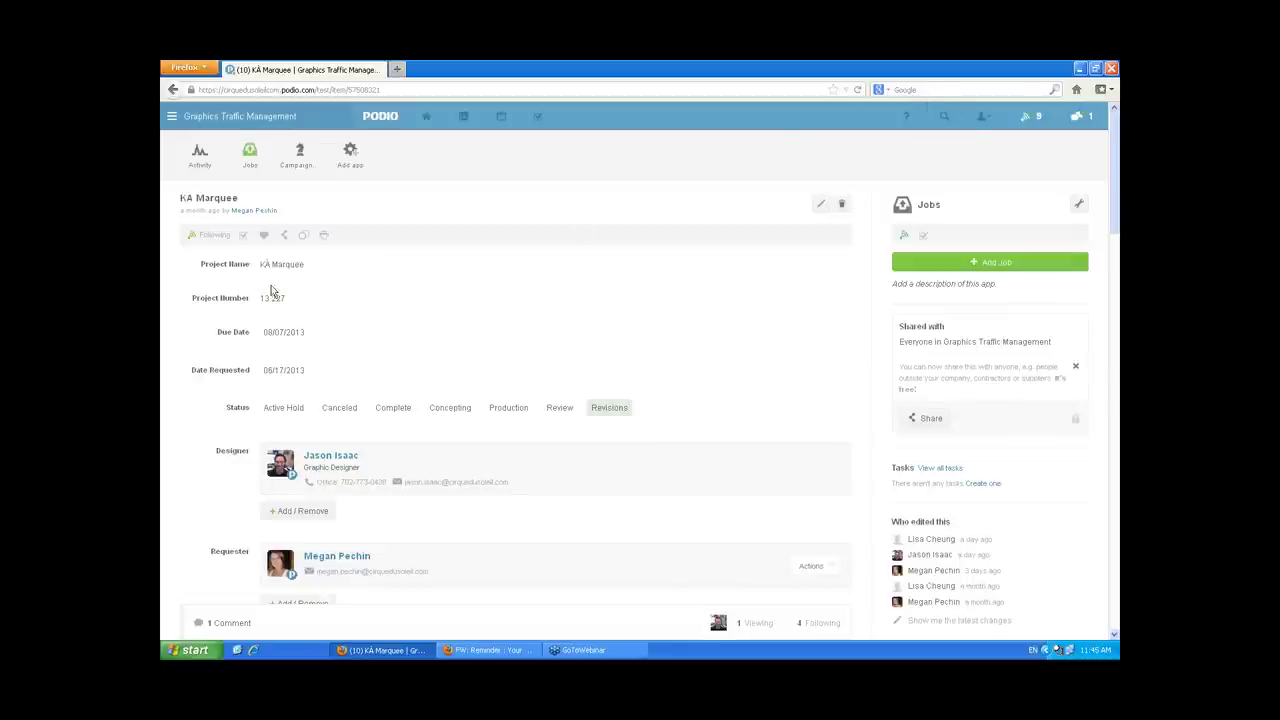
Search Podio for project number 13 227 and open the KÀ Marquee job from the results.
{"action": "left_click", "coordinate": [946, 117]}
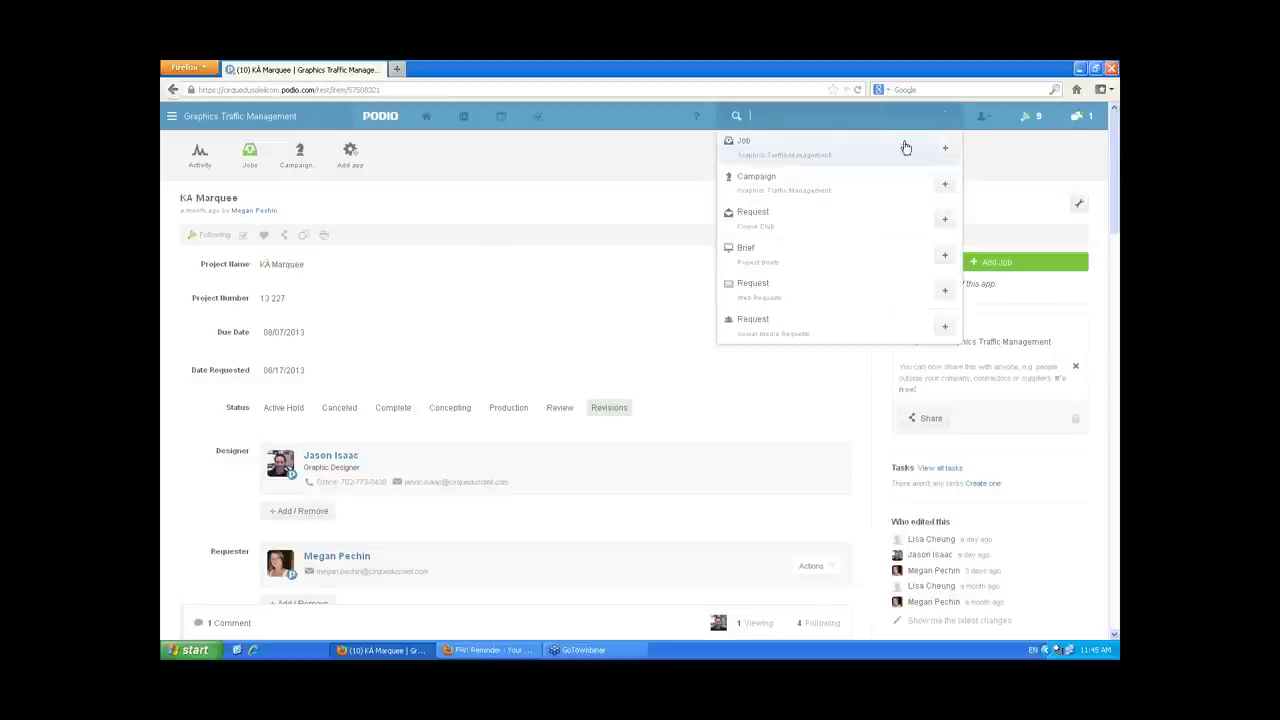
{"action": "type", "text": "13 227"}
{"action": "key", "text": "Return"}
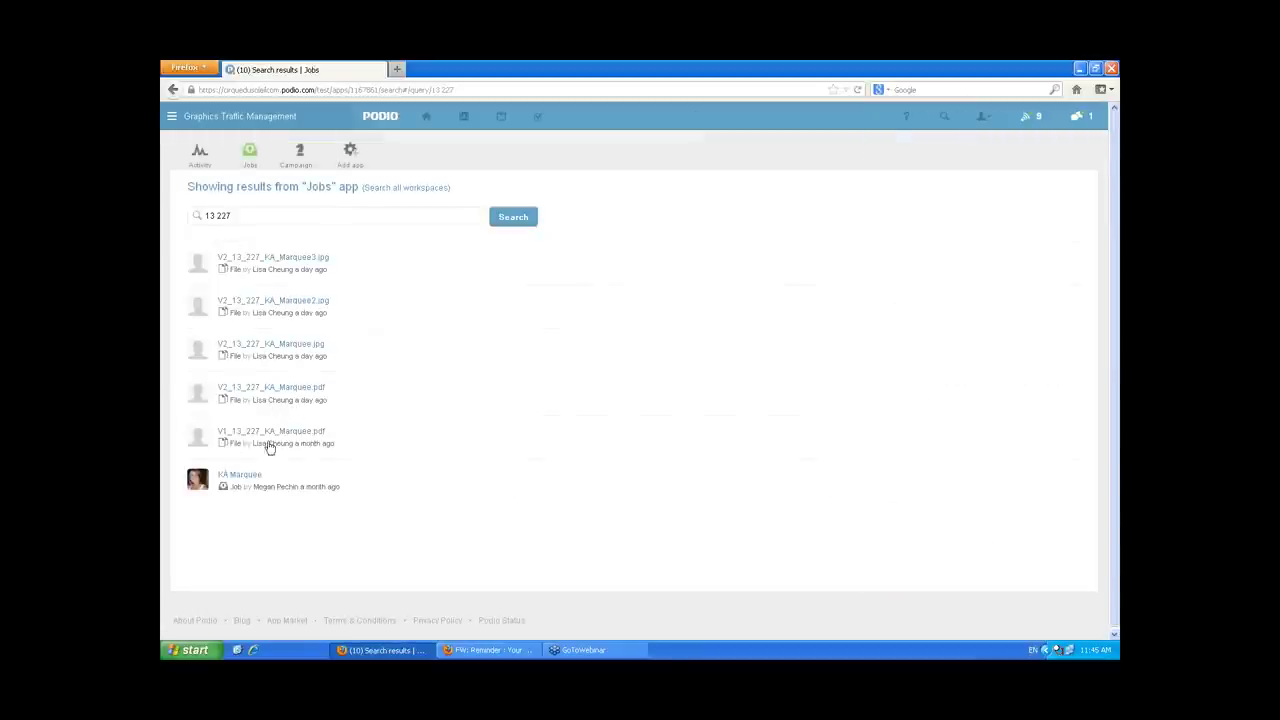
{"action": "left_click", "coordinate": [235, 479]}
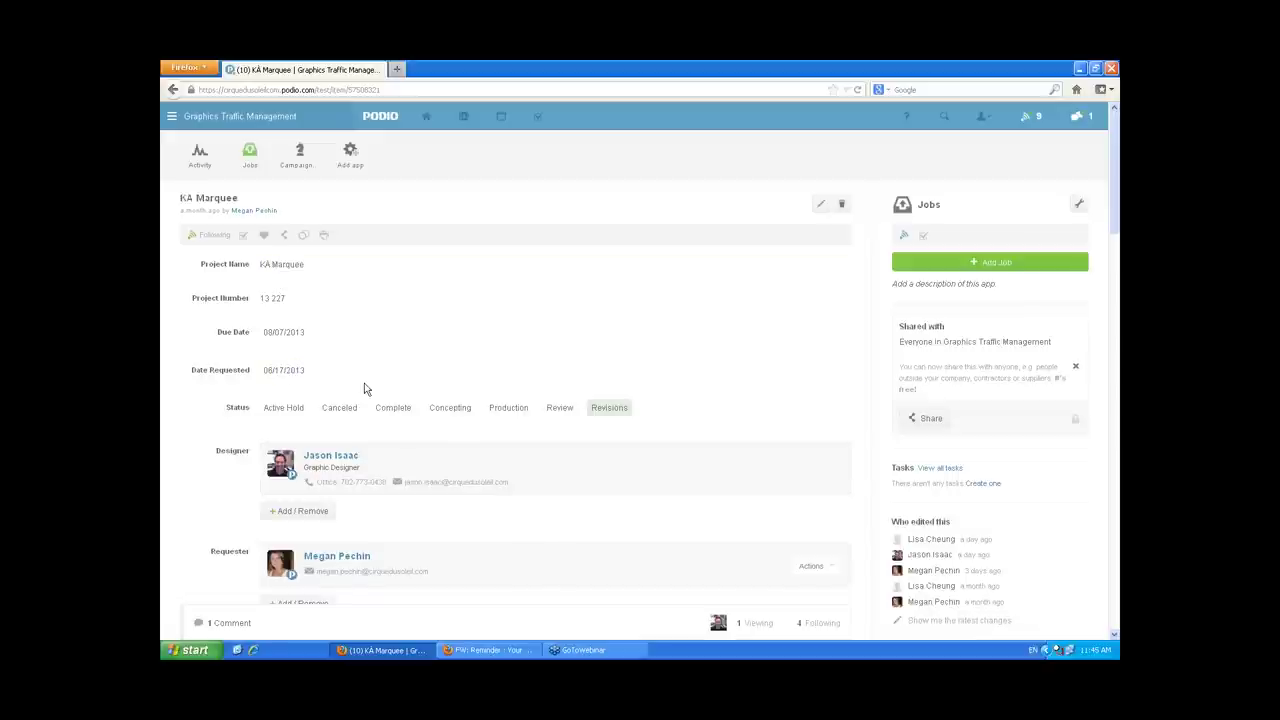
Examine the KÀ Marquee job's status, designer, requester and affiliates fields and its Latest Version images.
{"action": "scroll", "coordinate": [364, 388], "scroll_direction": "down", "scroll_amount": 2}
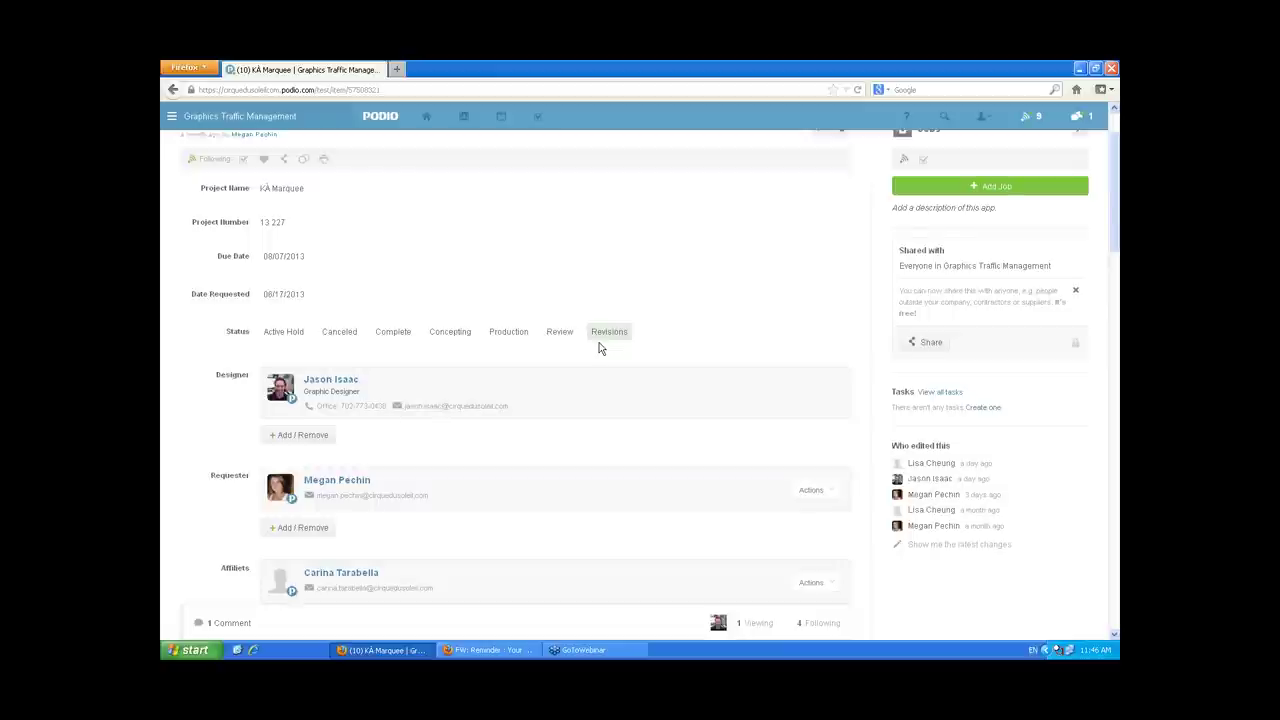
{"action": "scroll", "coordinate": [600, 347], "scroll_direction": "down", "scroll_amount": 3}
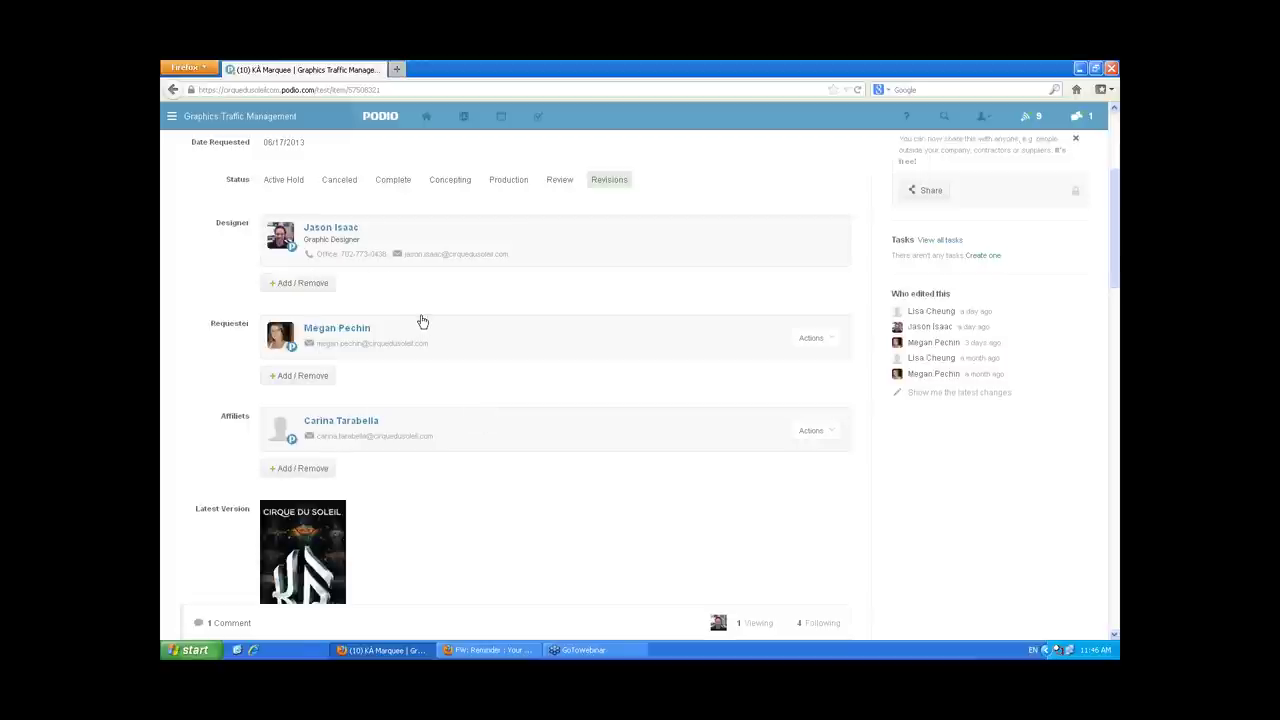
{"action": "scroll", "coordinate": [421, 321], "scroll_direction": "down", "scroll_amount": 3}
{"action": "scroll", "coordinate": [421, 321], "scroll_direction": "down", "scroll_amount": 1}
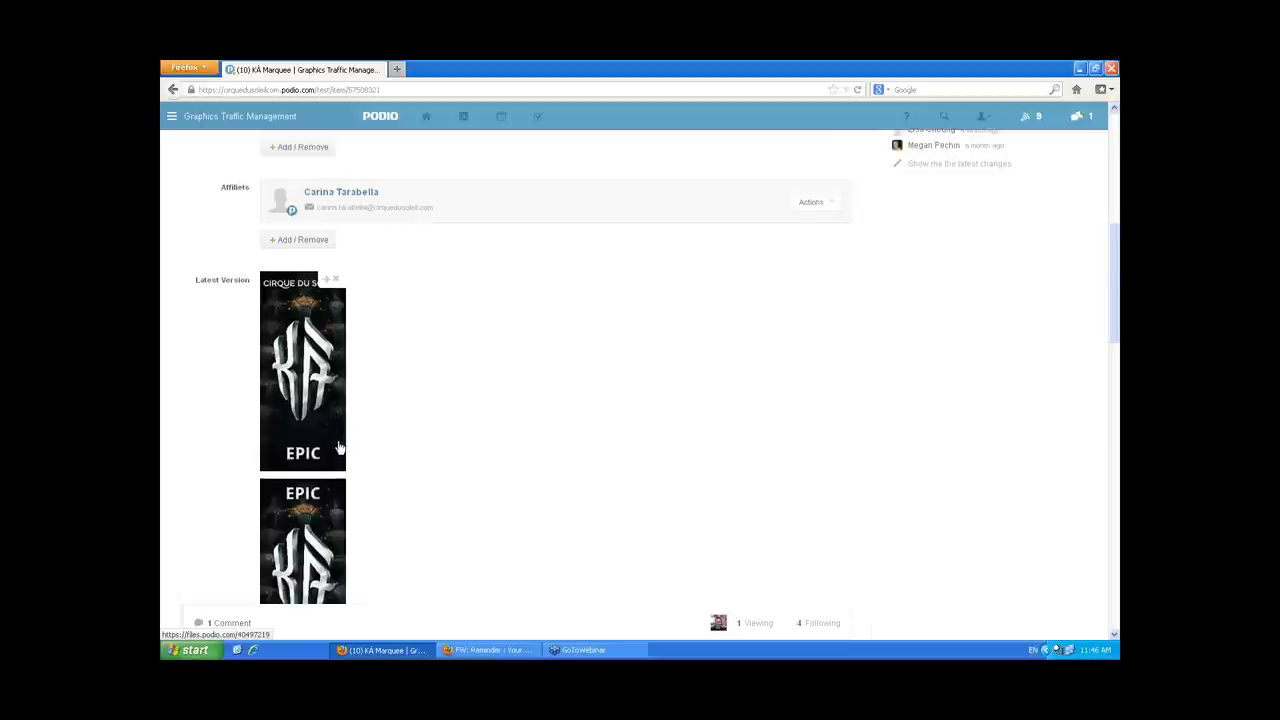
{"action": "scroll", "coordinate": [339, 447], "scroll_direction": "down", "scroll_amount": 2}
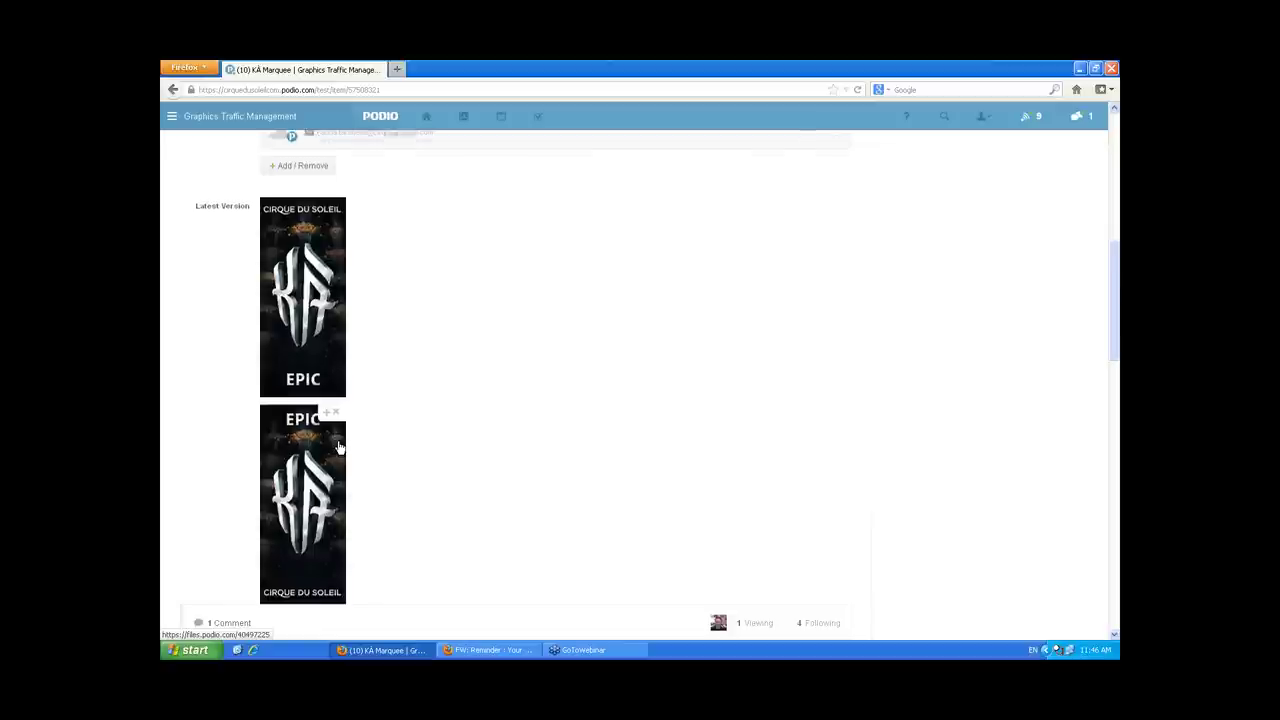
{"action": "scroll", "coordinate": [339, 447], "scroll_direction": "up", "scroll_amount": 2}
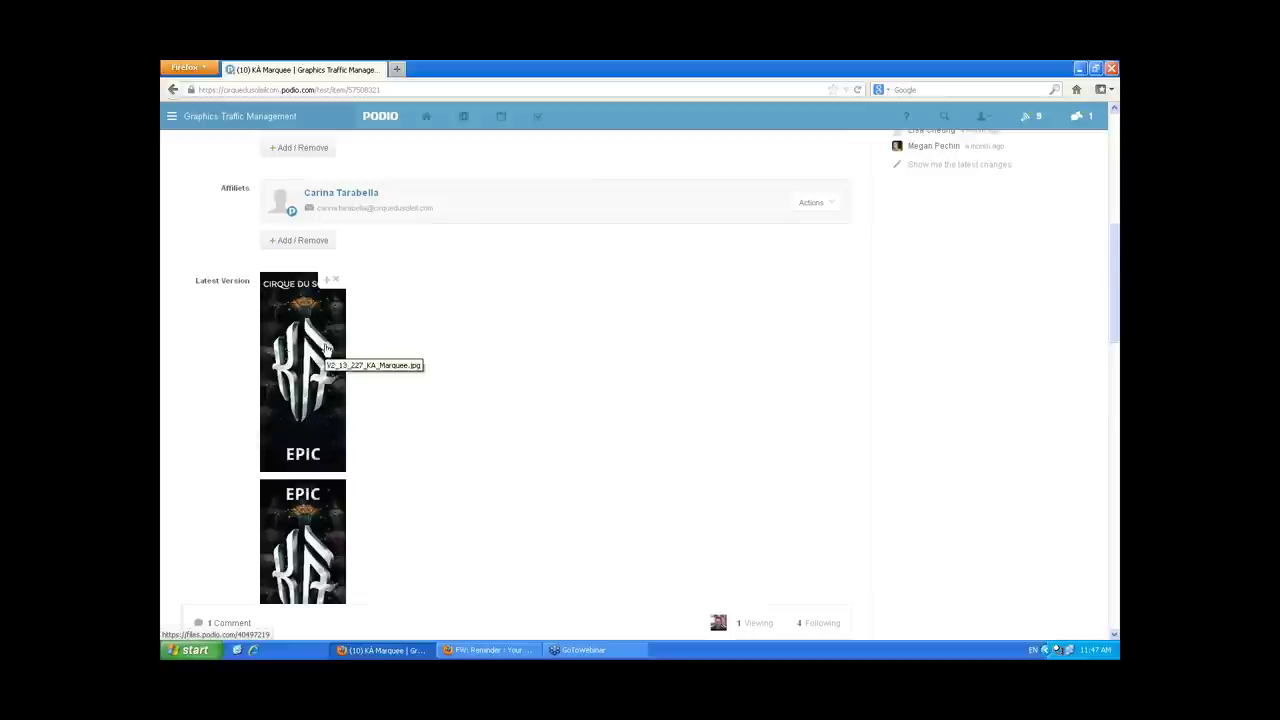
Examine the job's Brand, Project Info, Property Contact, vendor/publication and Files fields, and skim the whole record again.
{"action": "scroll", "coordinate": [350, 360], "scroll_direction": "down", "scroll_amount": 10}
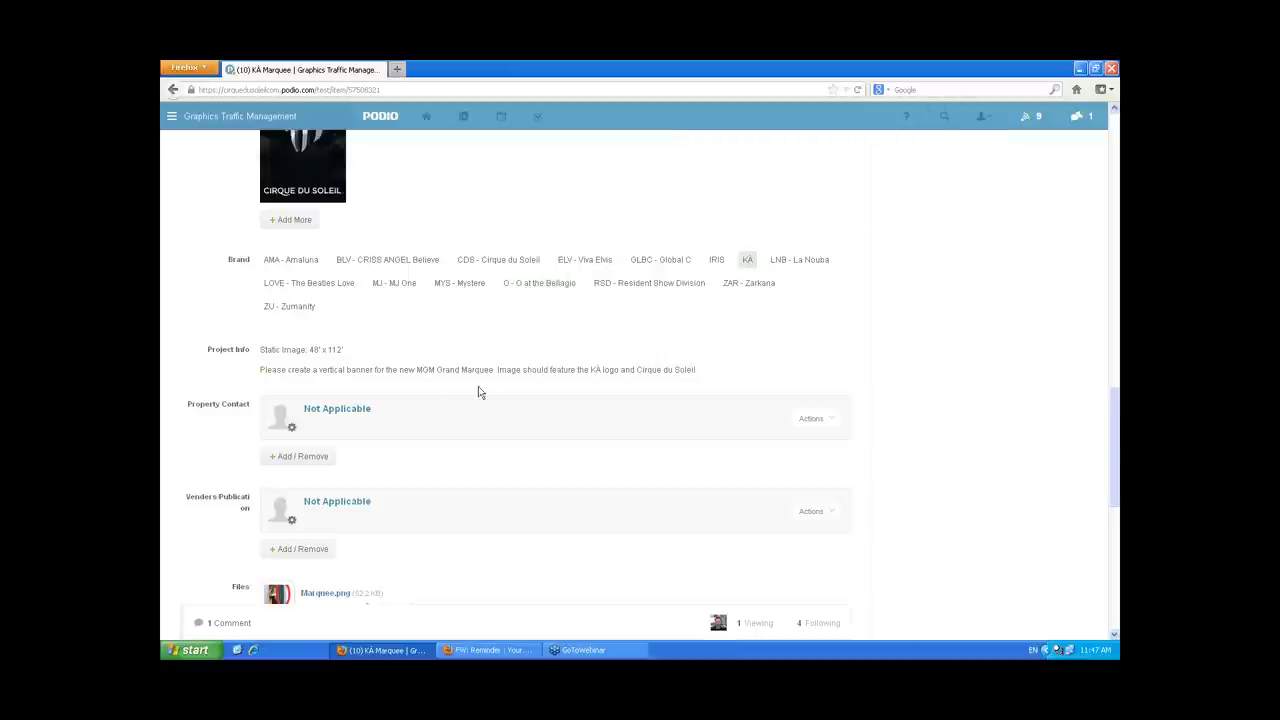
{"action": "scroll", "coordinate": [544, 431], "scroll_direction": "down", "scroll_amount": 2}
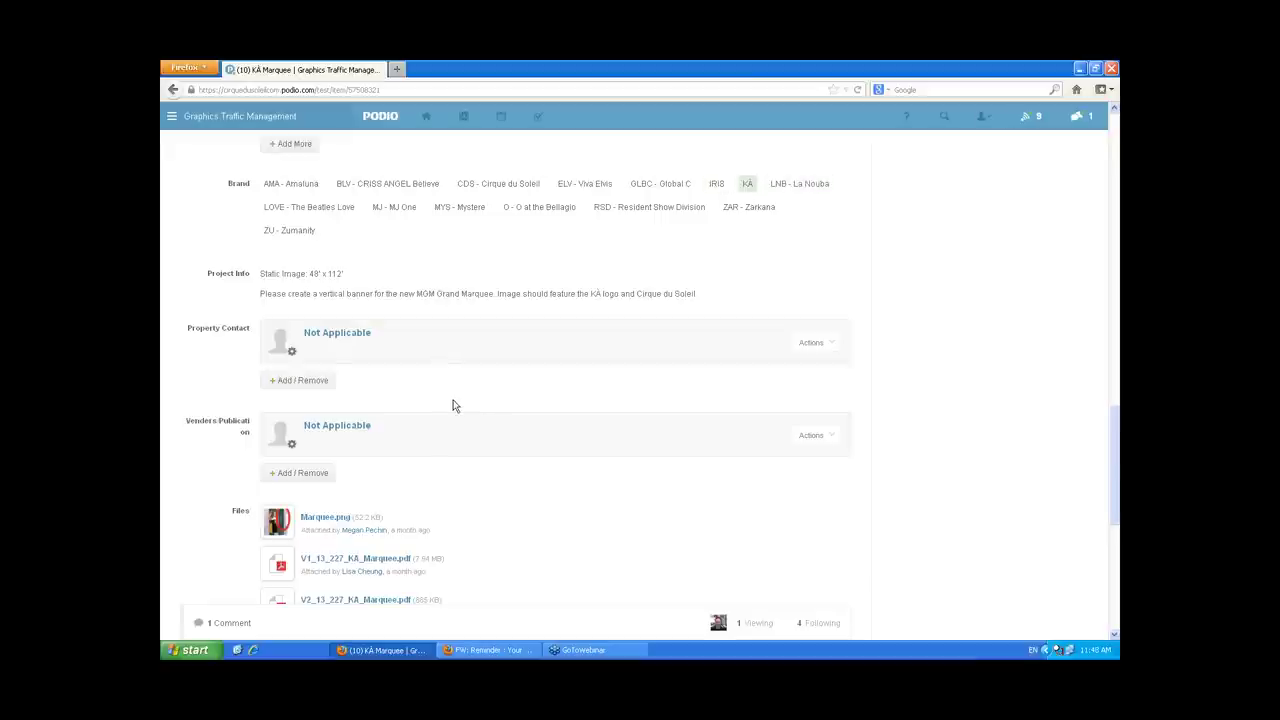
{"action": "scroll", "coordinate": [452, 404], "scroll_direction": "down", "scroll_amount": 1}
{"action": "scroll", "coordinate": [452, 403], "scroll_direction": "up", "scroll_amount": 1}
{"action": "scroll", "coordinate": [354, 363], "scroll_direction": "up", "scroll_amount": 3}
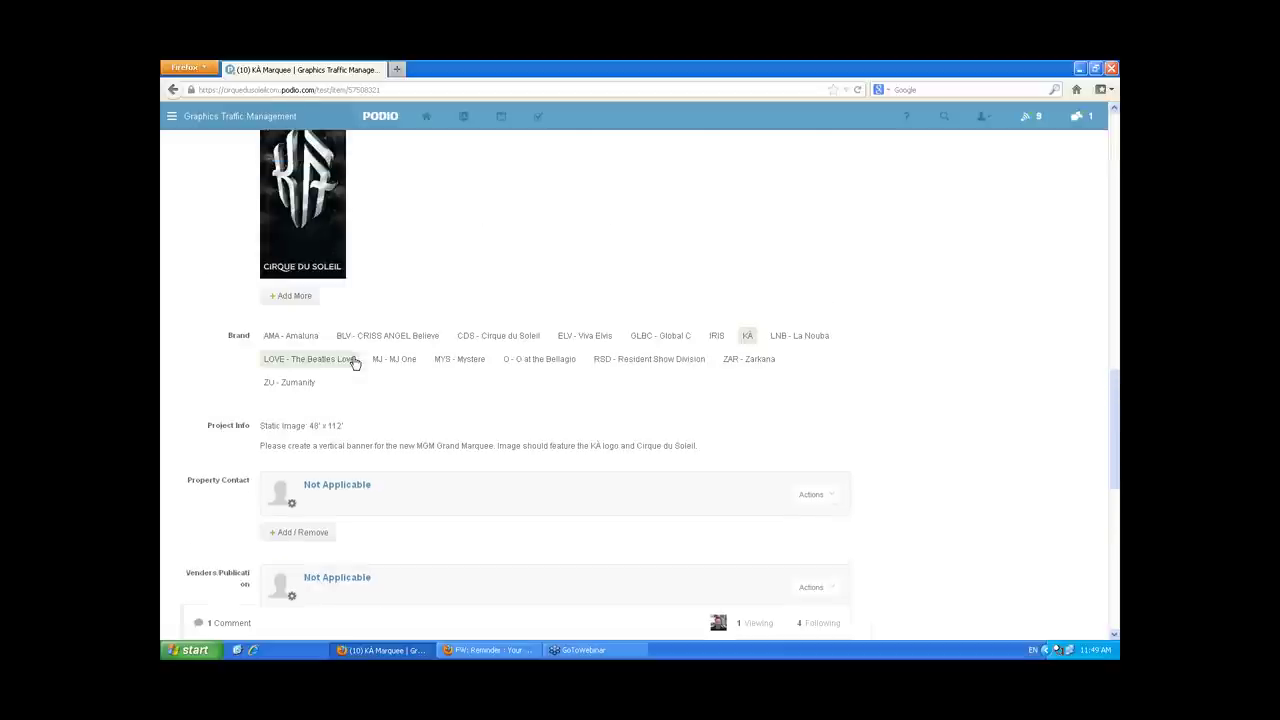
{"action": "scroll", "coordinate": [354, 363], "scroll_direction": "up", "scroll_amount": 10}
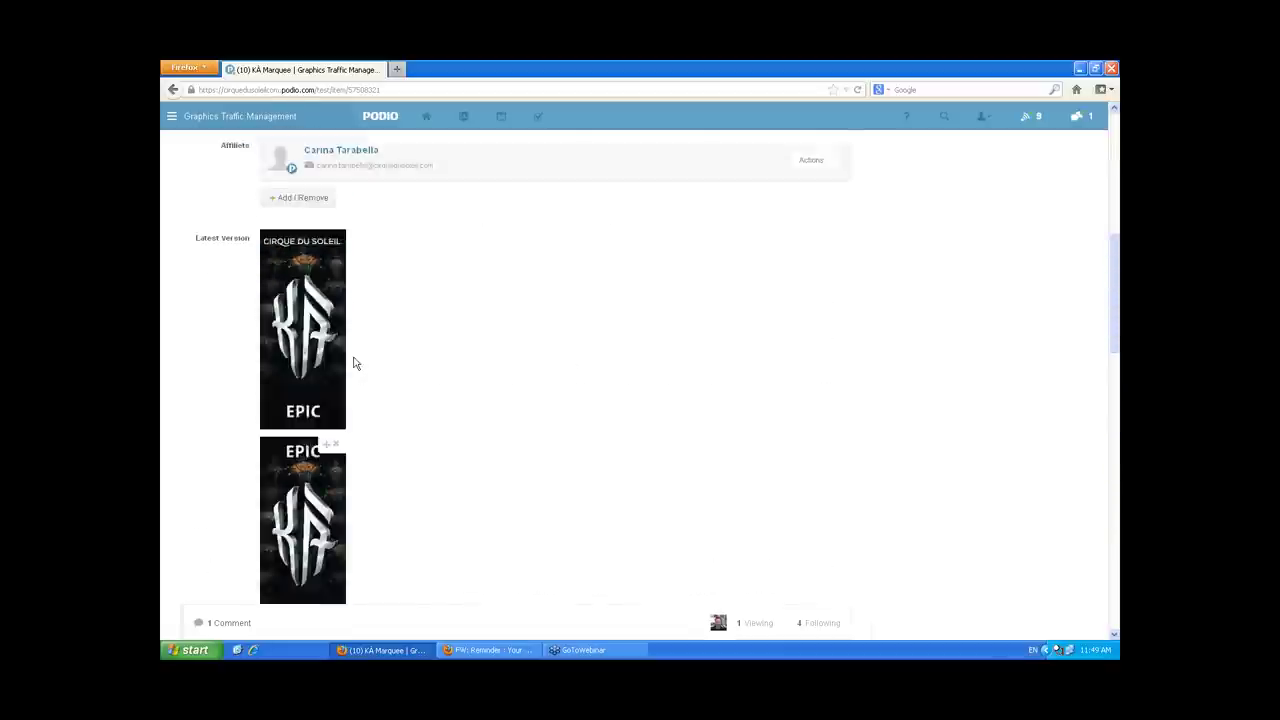
{"action": "scroll", "coordinate": [354, 363], "scroll_direction": "up", "scroll_amount": 5}
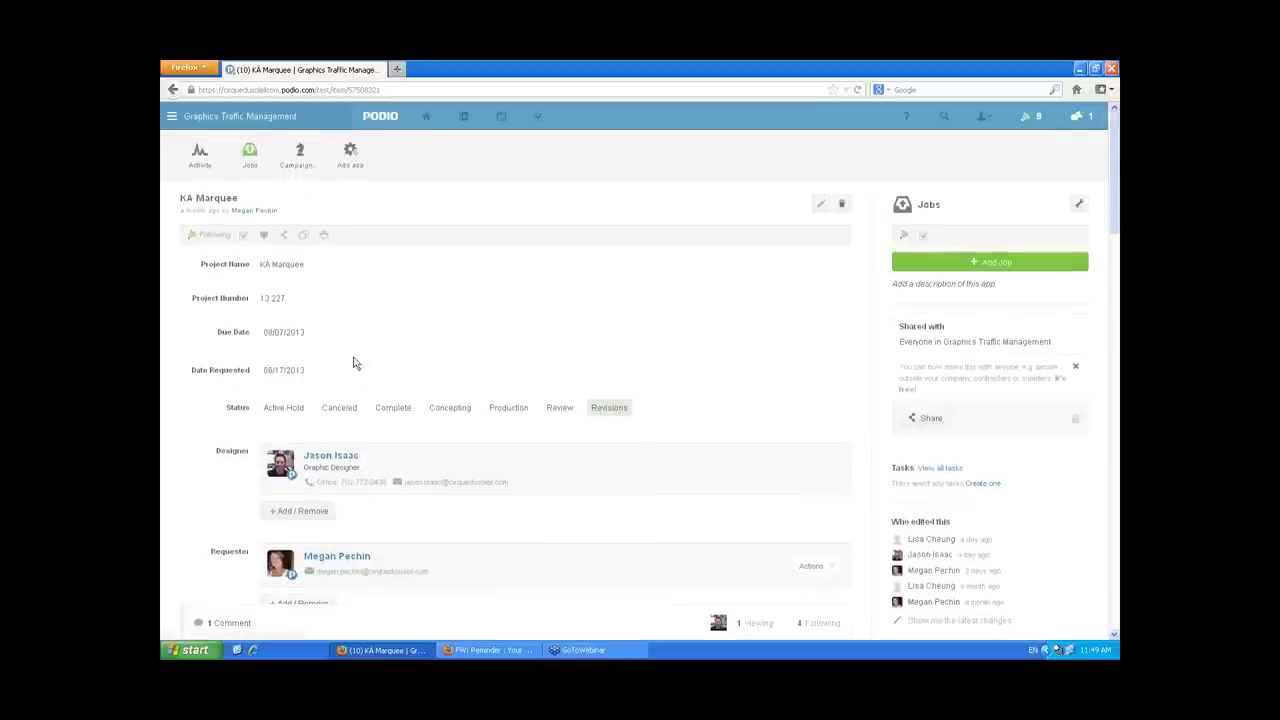
{"action": "scroll", "coordinate": [315, 300], "scroll_direction": "down", "scroll_amount": 15}
{"action": "scroll", "coordinate": [315, 300], "scroll_direction": "up", "scroll_amount": 15}
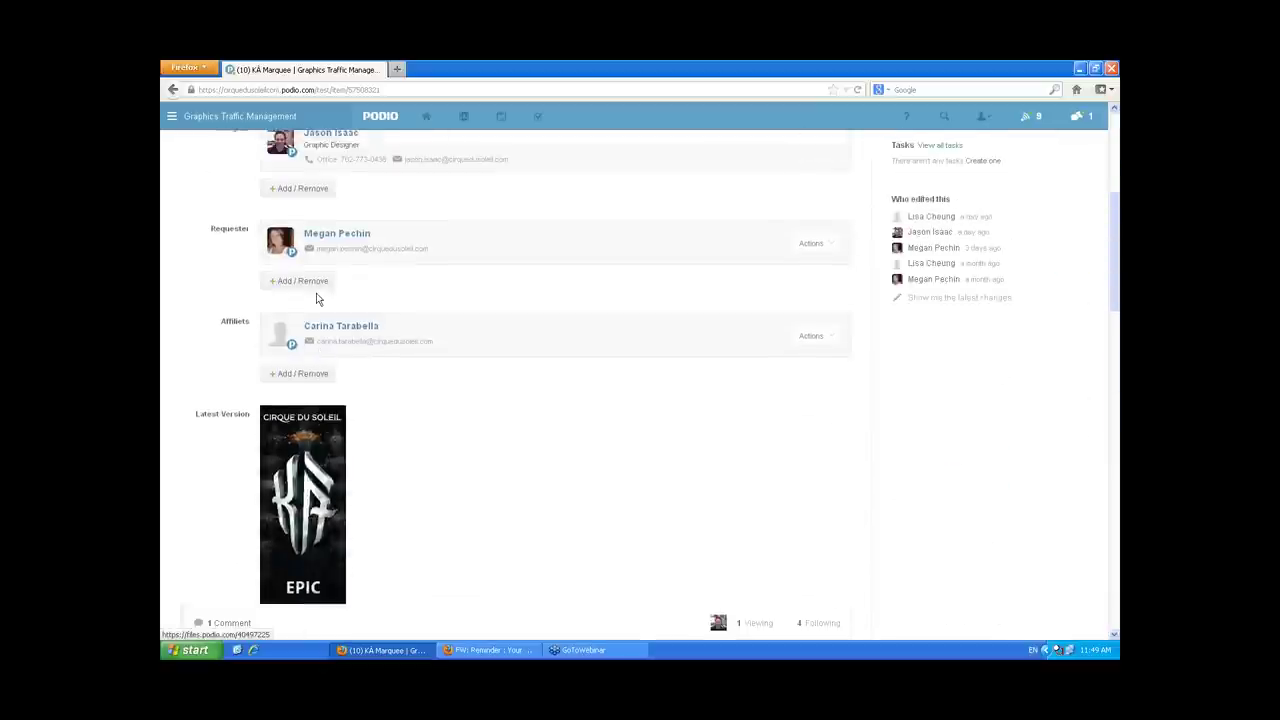
{"action": "scroll", "coordinate": [318, 290], "scroll_direction": "down", "scroll_amount": 15}
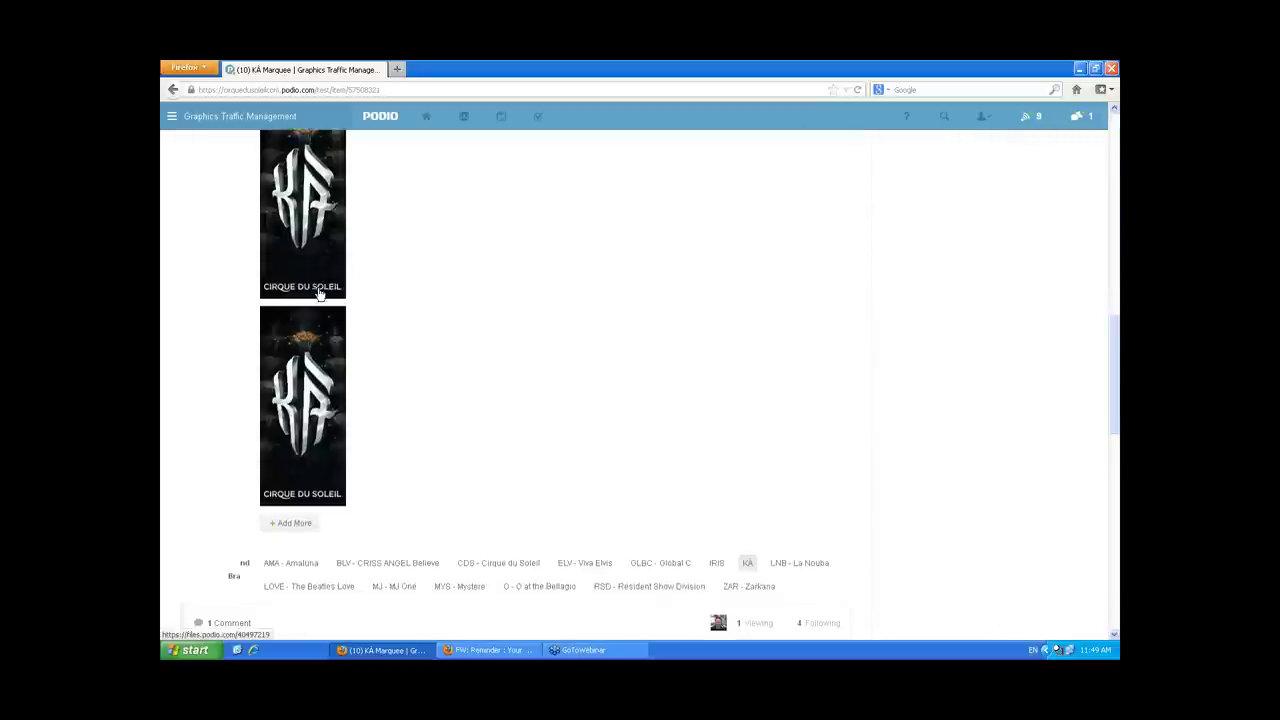
{"action": "scroll", "coordinate": [319, 294], "scroll_direction": "up", "scroll_amount": 15}
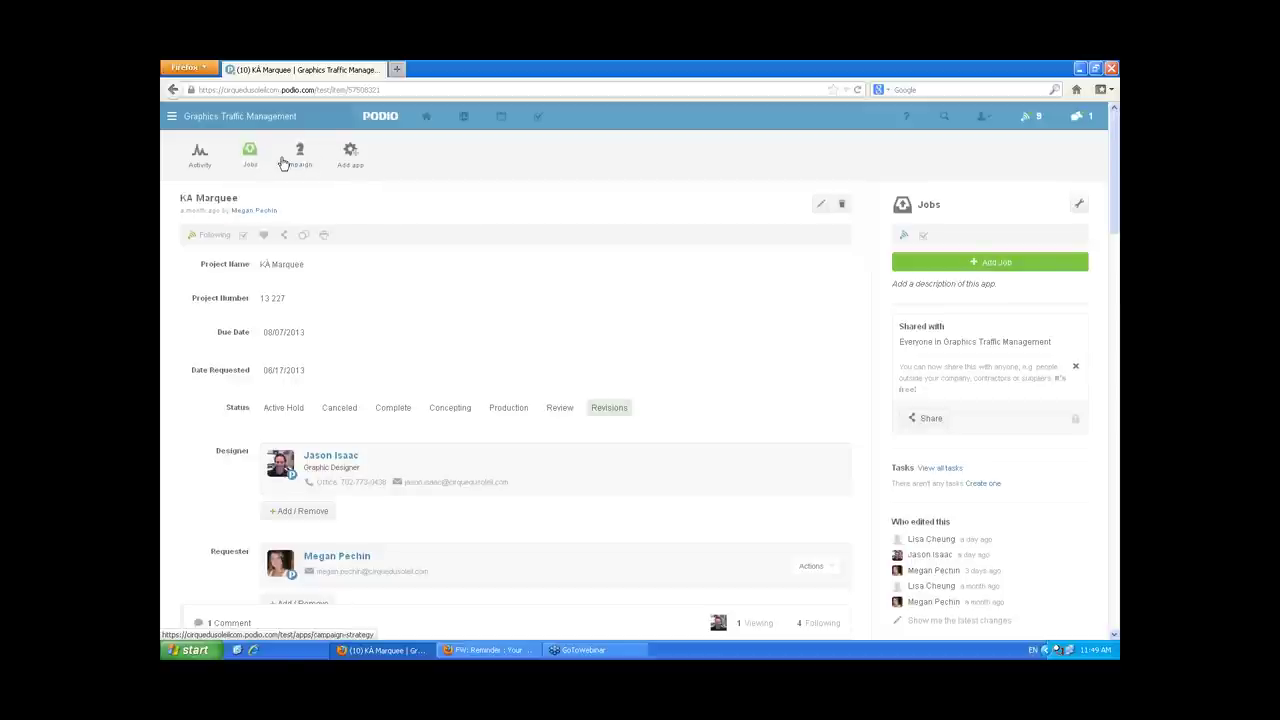
Open the Campaign Strategy app and preview the Summer 2012 Campaign entry.
{"action": "left_click", "coordinate": [292, 163]}
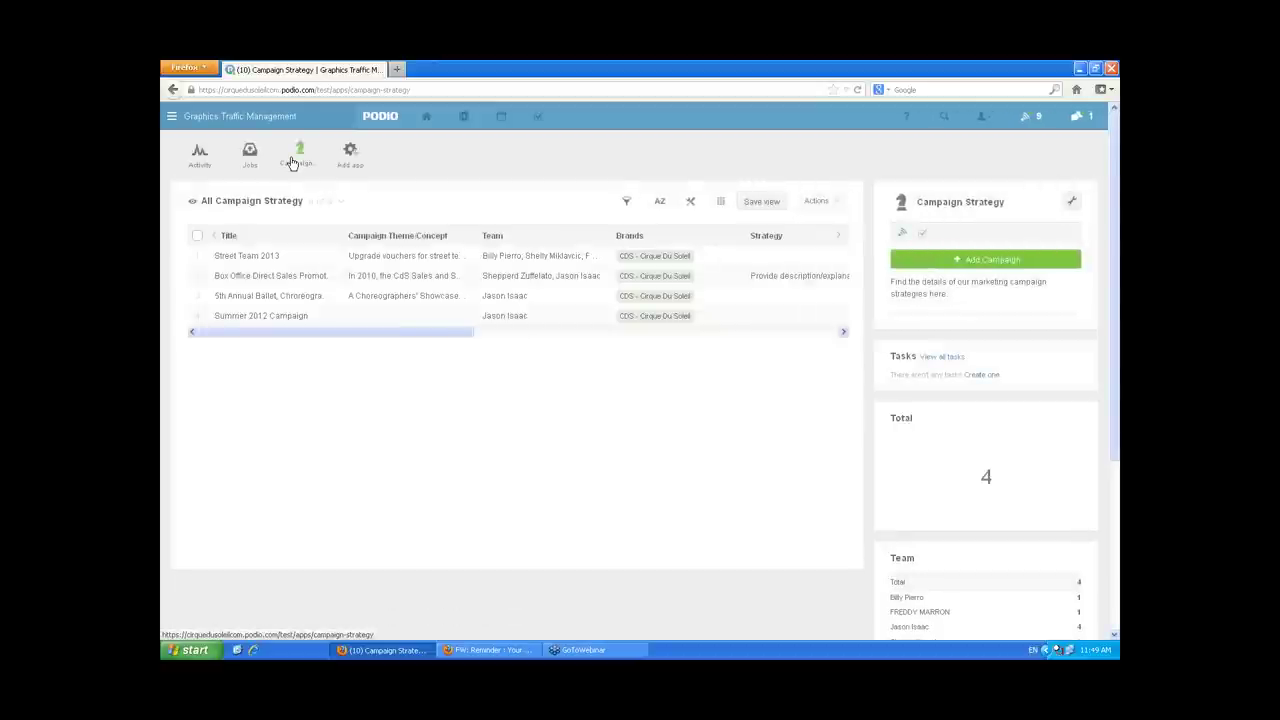
{"action": "left_click", "coordinate": [278, 316]}
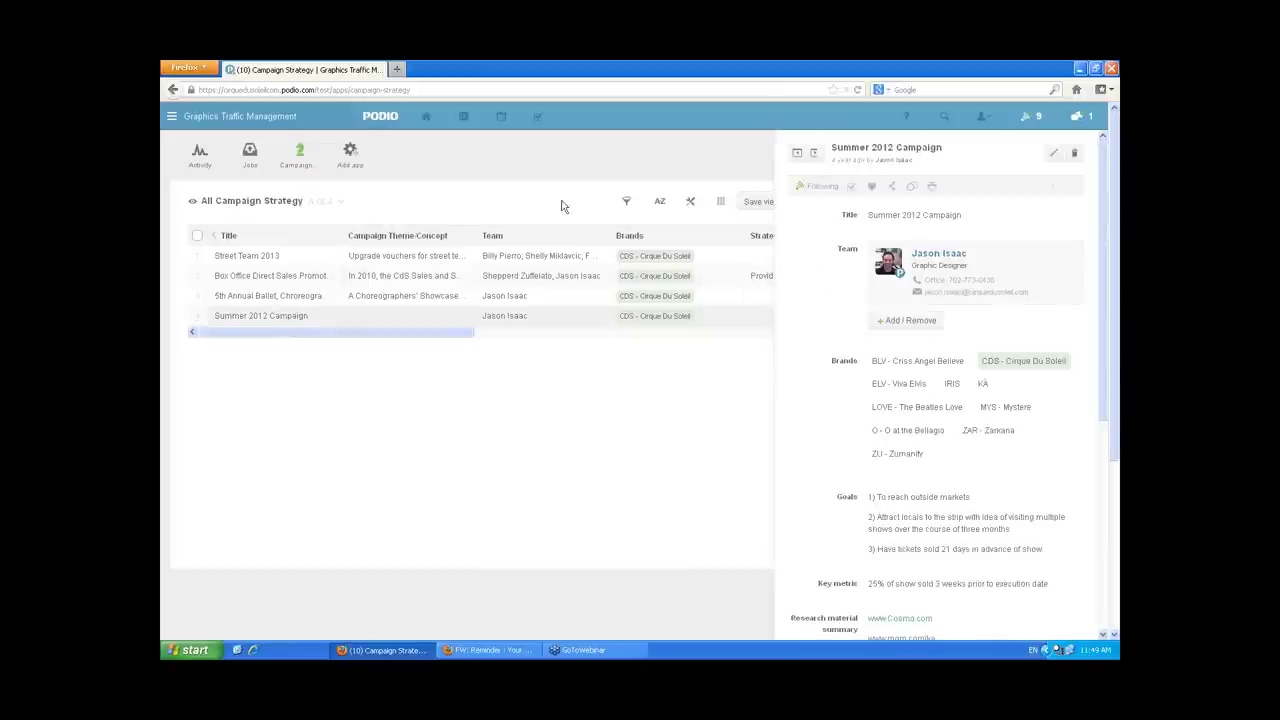
Open the full Summer 2012 Campaign record and examine its brands, goals, key metric, research material and media channels.
{"action": "left_click", "coordinate": [797, 153]}
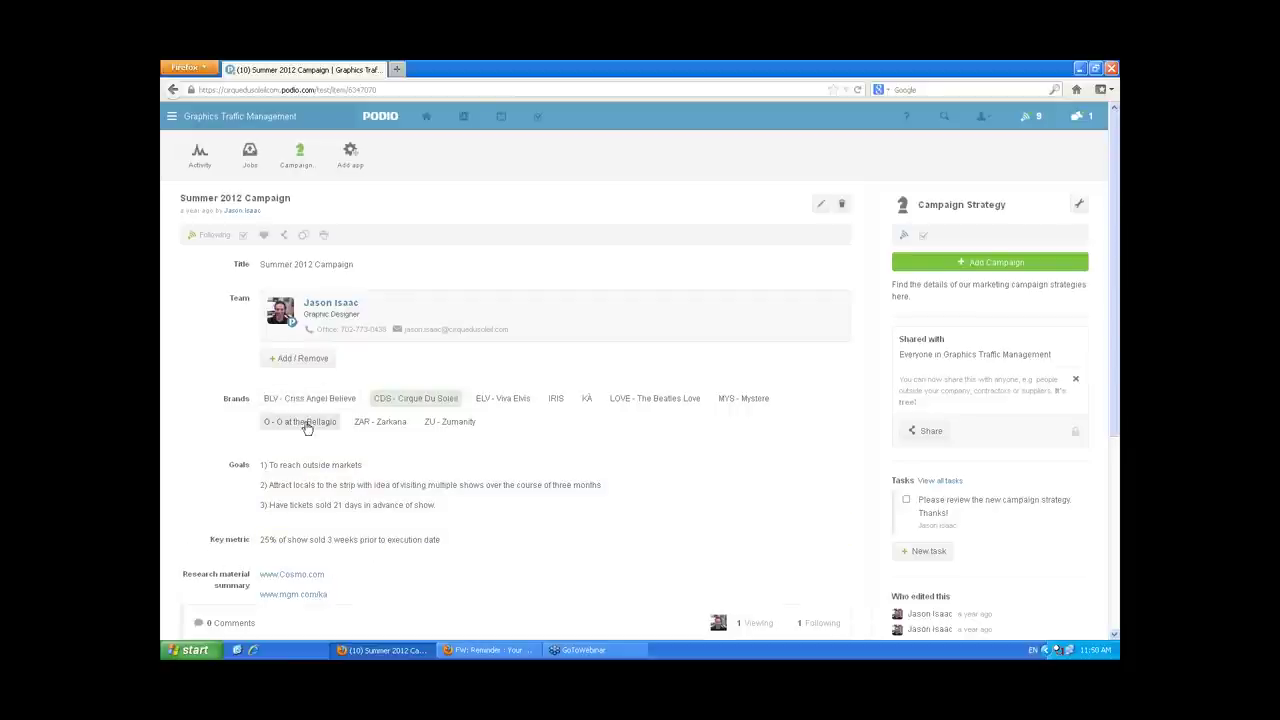
{"action": "scroll", "coordinate": [440, 505], "scroll_direction": "down", "scroll_amount": 4}
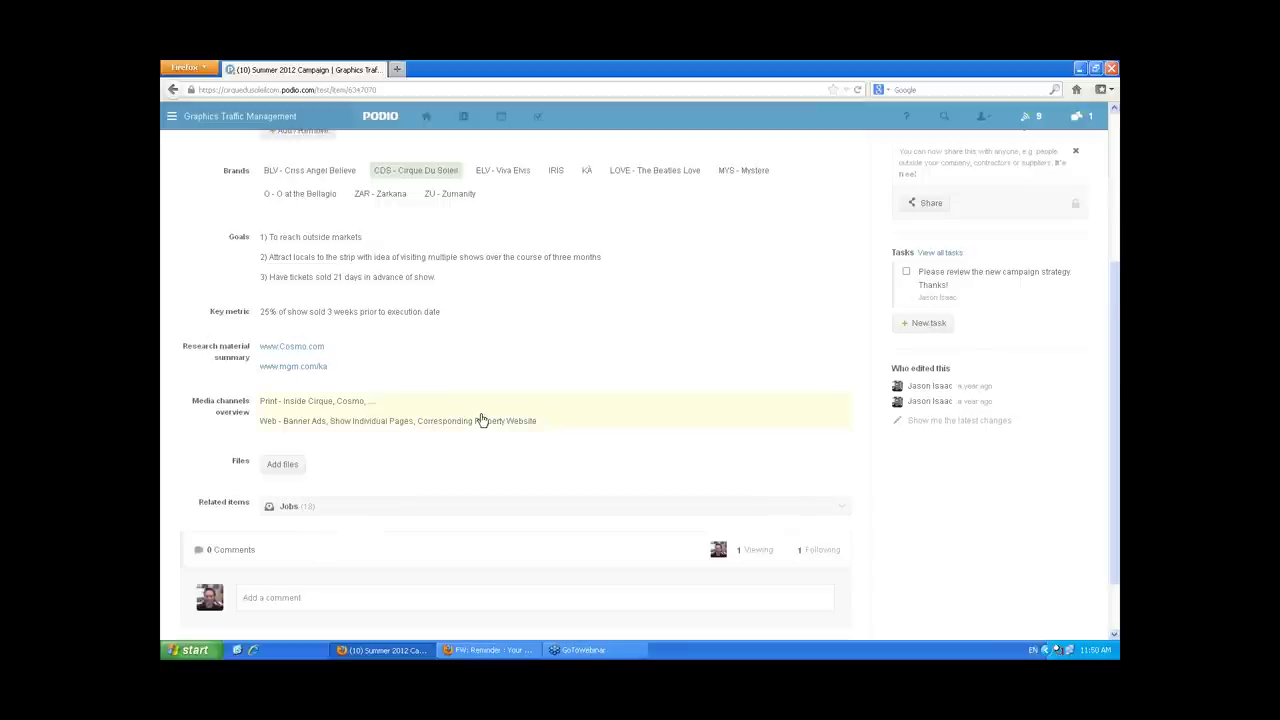
{"action": "scroll", "coordinate": [483, 420], "scroll_direction": "up", "scroll_amount": 2}
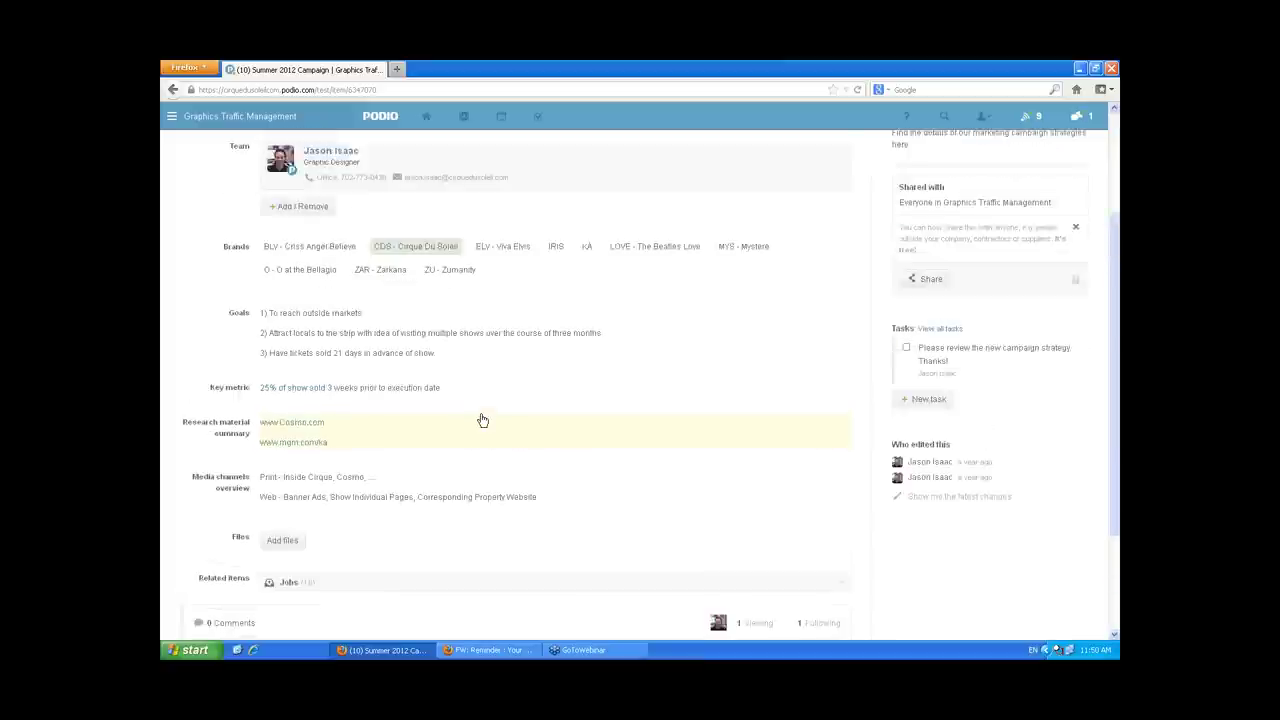
{"action": "scroll", "coordinate": [400, 420], "scroll_direction": "down", "scroll_amount": 3}
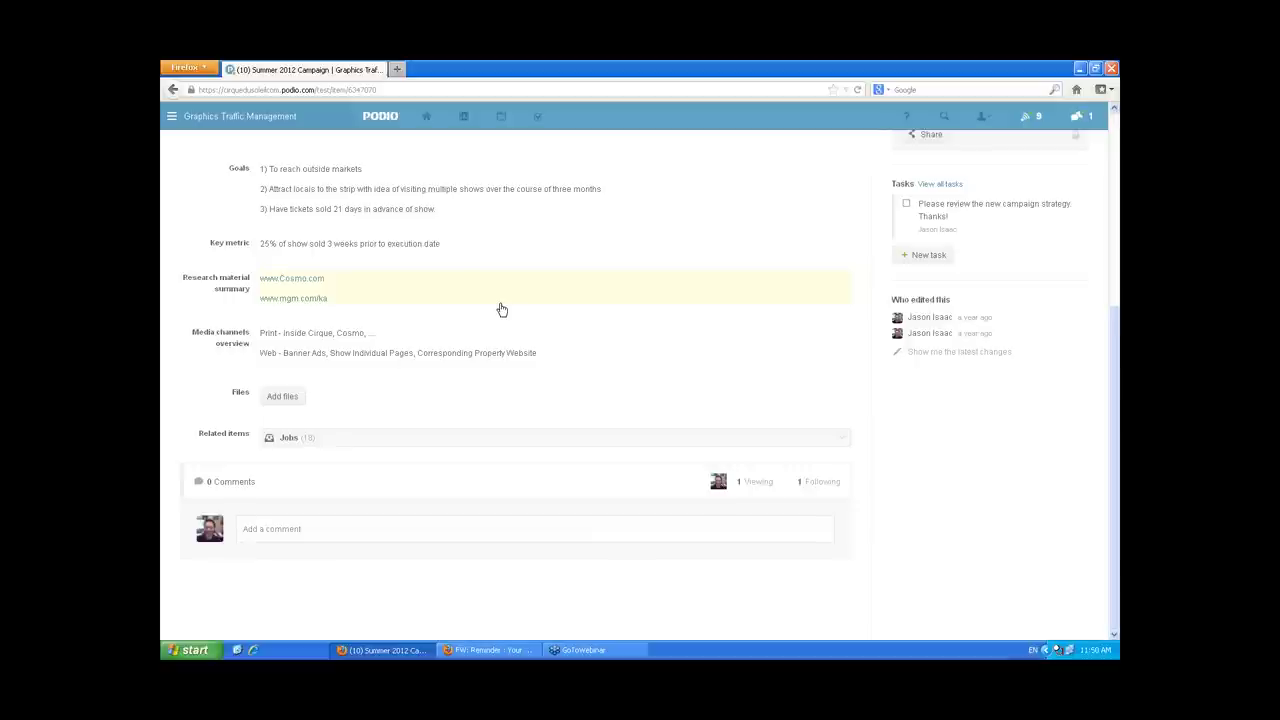
Expand the campaign's related jobs, open CDS 960px350p_SummerCampaign_WebHeader and examine its Latest Version image and brand.
{"action": "left_click", "coordinate": [288, 440]}
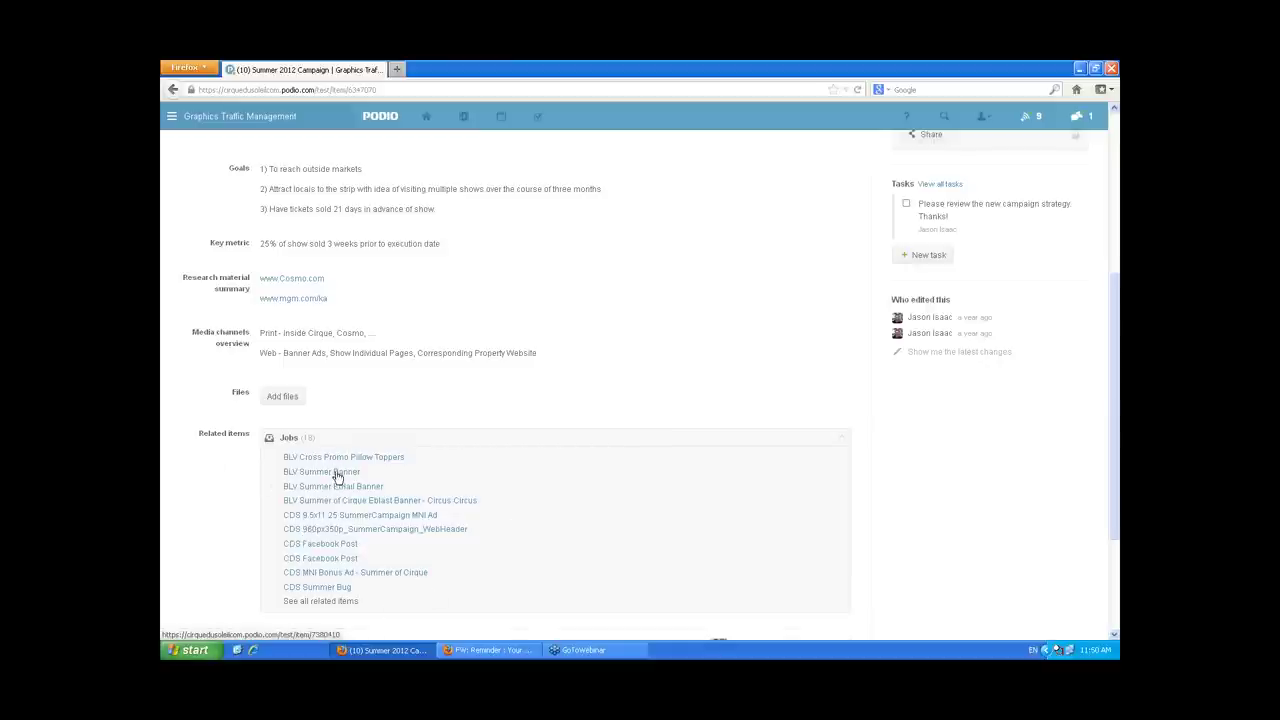
{"action": "left_click", "coordinate": [318, 531]}
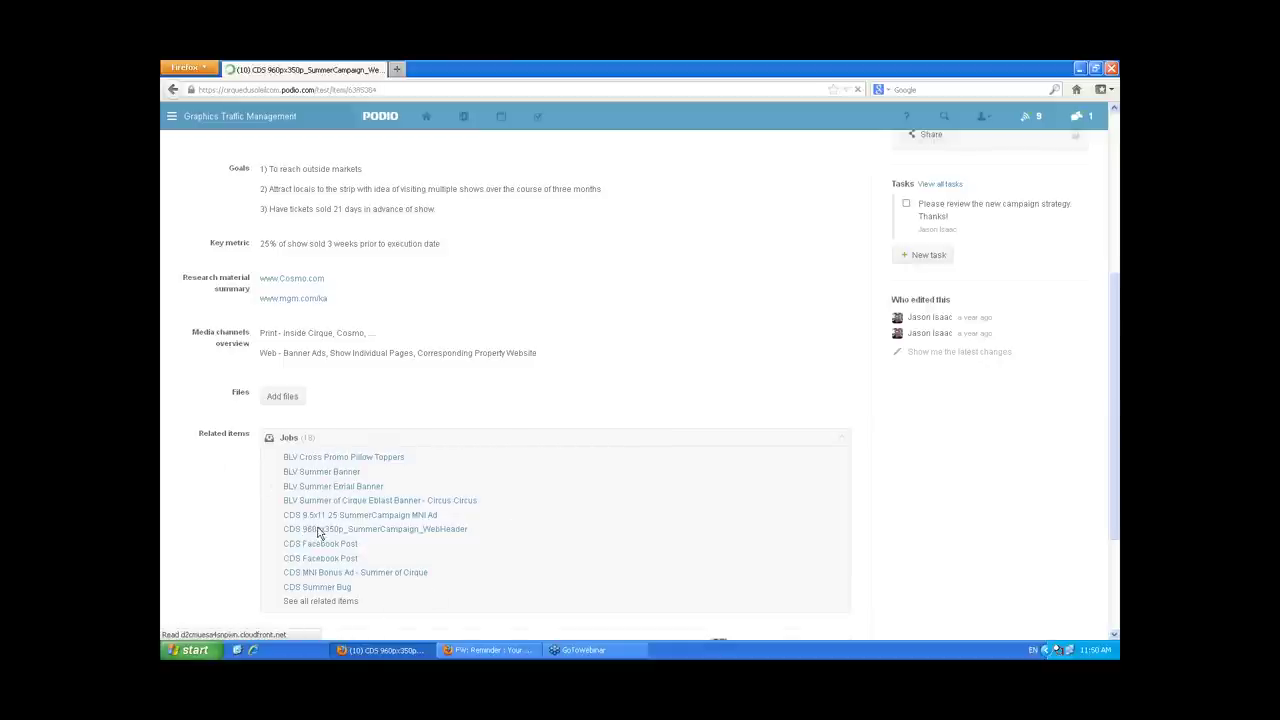
{"action": "scroll", "coordinate": [406, 488], "scroll_direction": "down", "scroll_amount": 3}
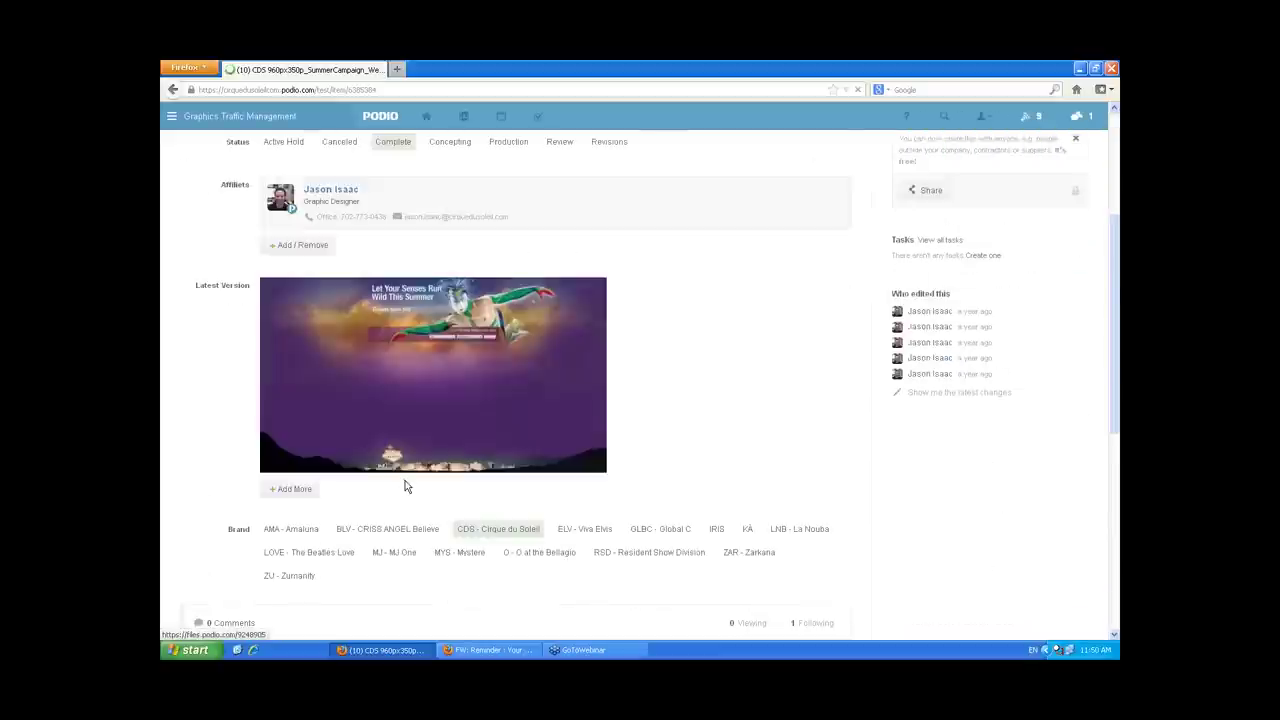
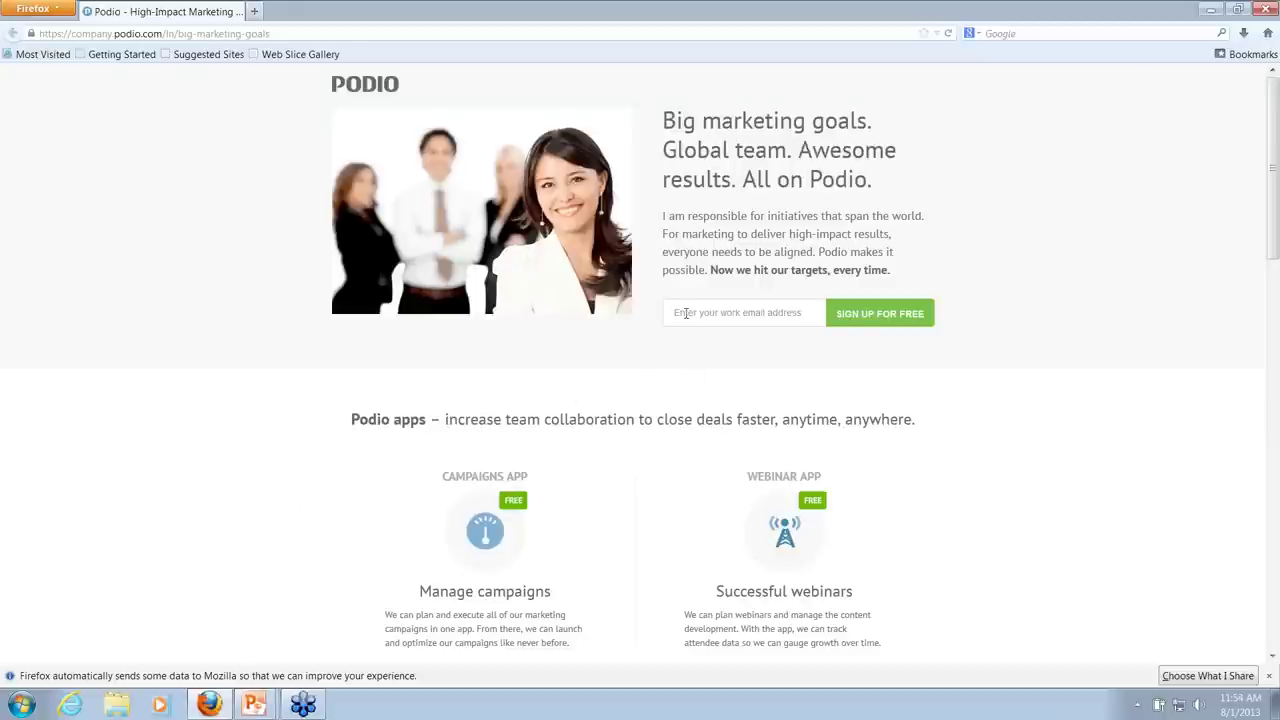
Enter the work email address on Podio's big marketing goals page and sign up for free.
{"action": "left_click", "coordinate": [686, 313]}
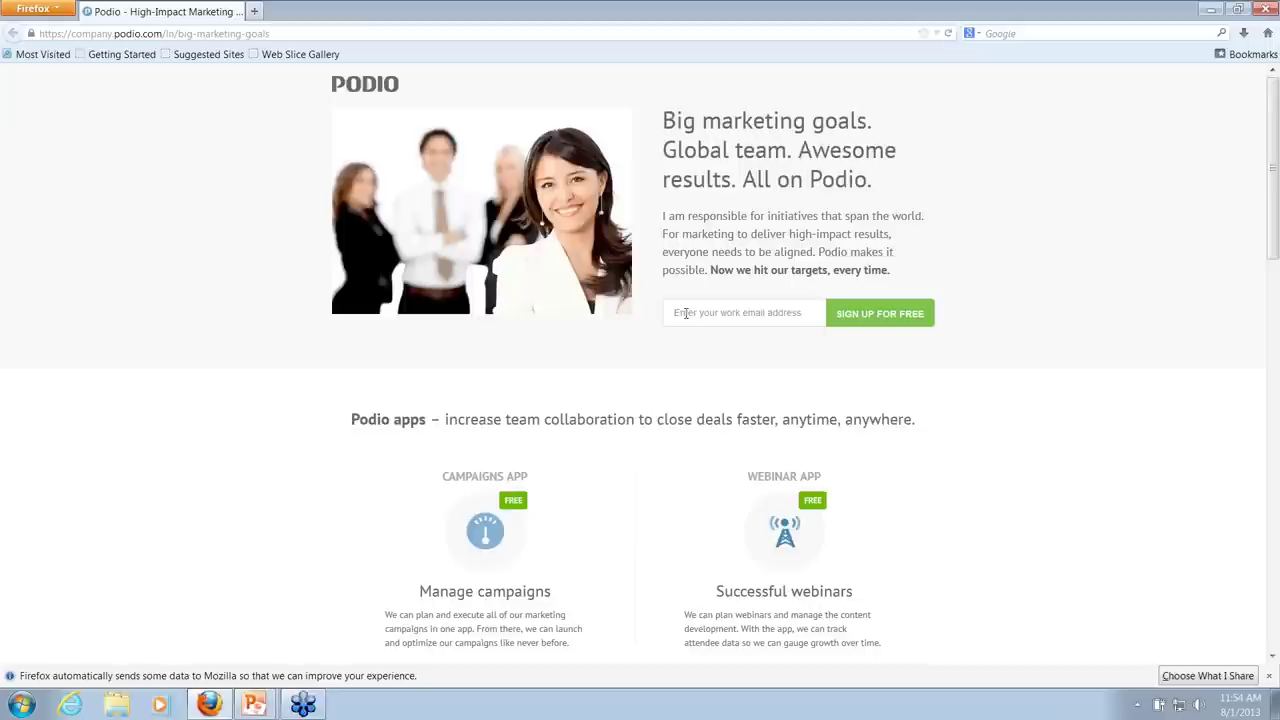
{"action": "type", "text": "ch"}
{"action": "key", "text": "Down"}
{"action": "key", "text": "Return"}
{"action": "left_click", "coordinate": [864, 318]}
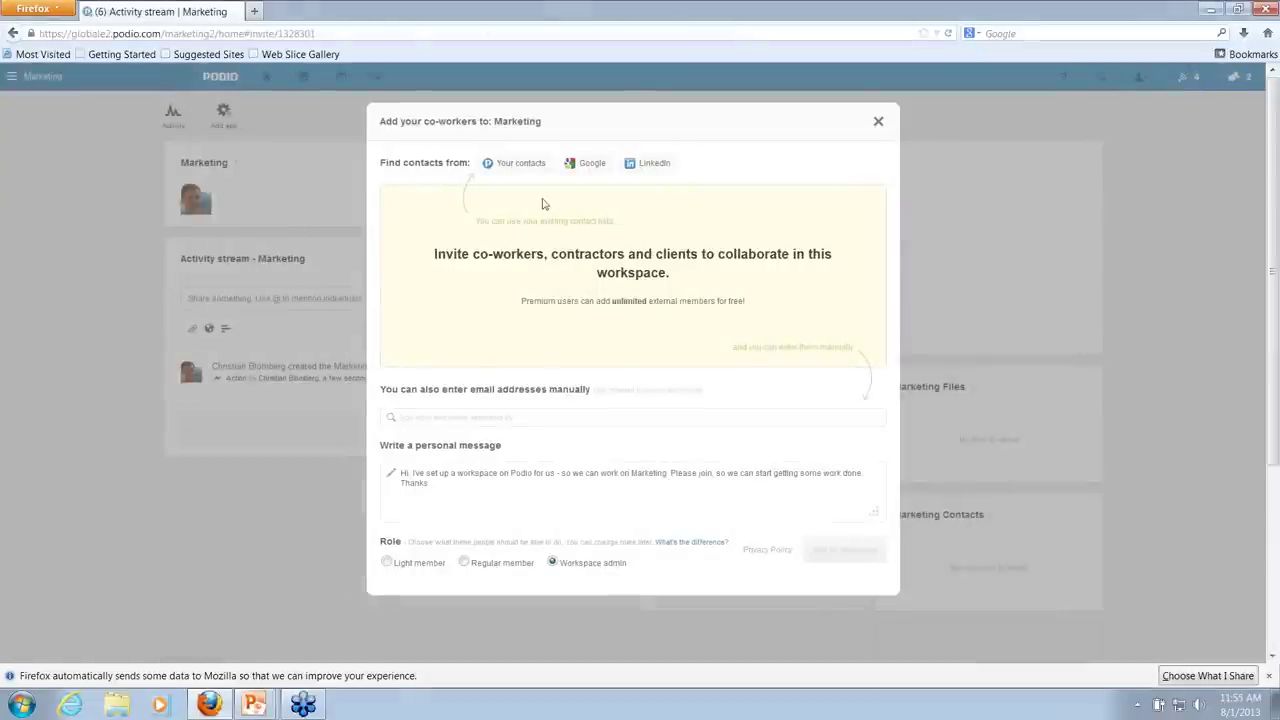
Find the co-worker among the existing Podio contacts and add them to the Marketing workspace as a regular member.
{"action": "left_click", "coordinate": [518, 168]}
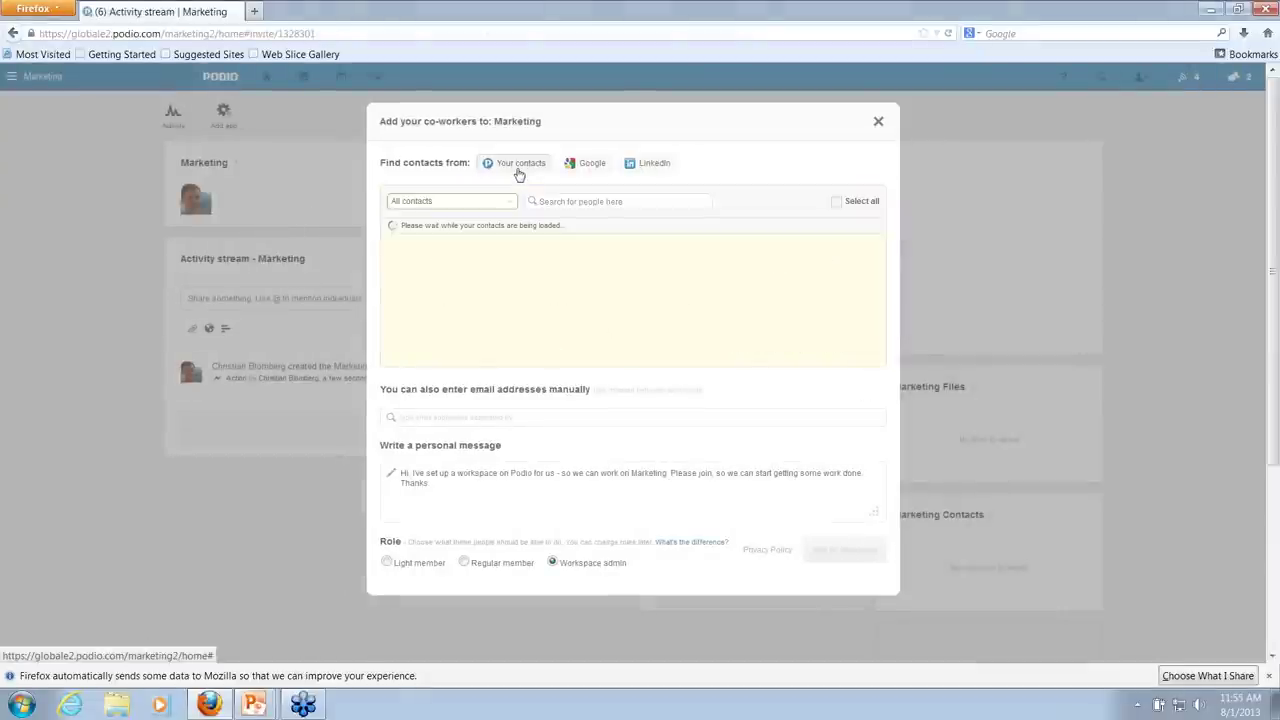
{"action": "left_click", "coordinate": [571, 201]}
{"action": "type", "text": "ja"}
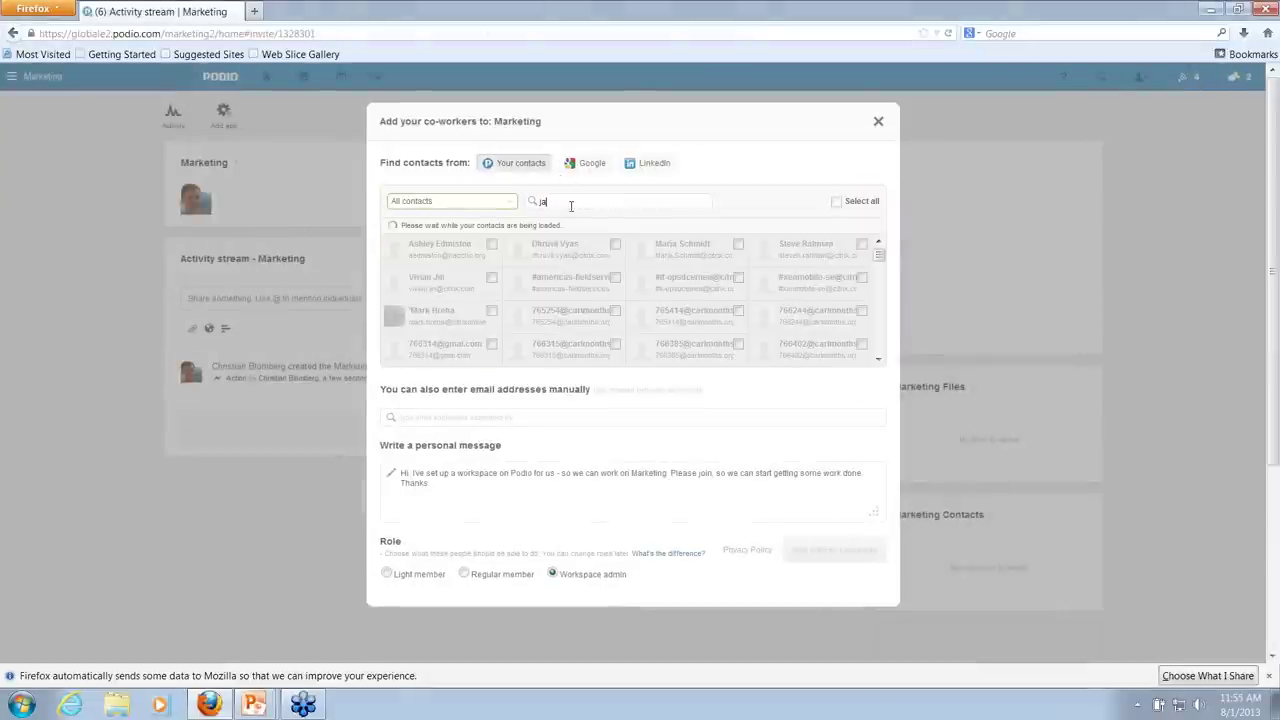
{"action": "type", "text": "cq"}
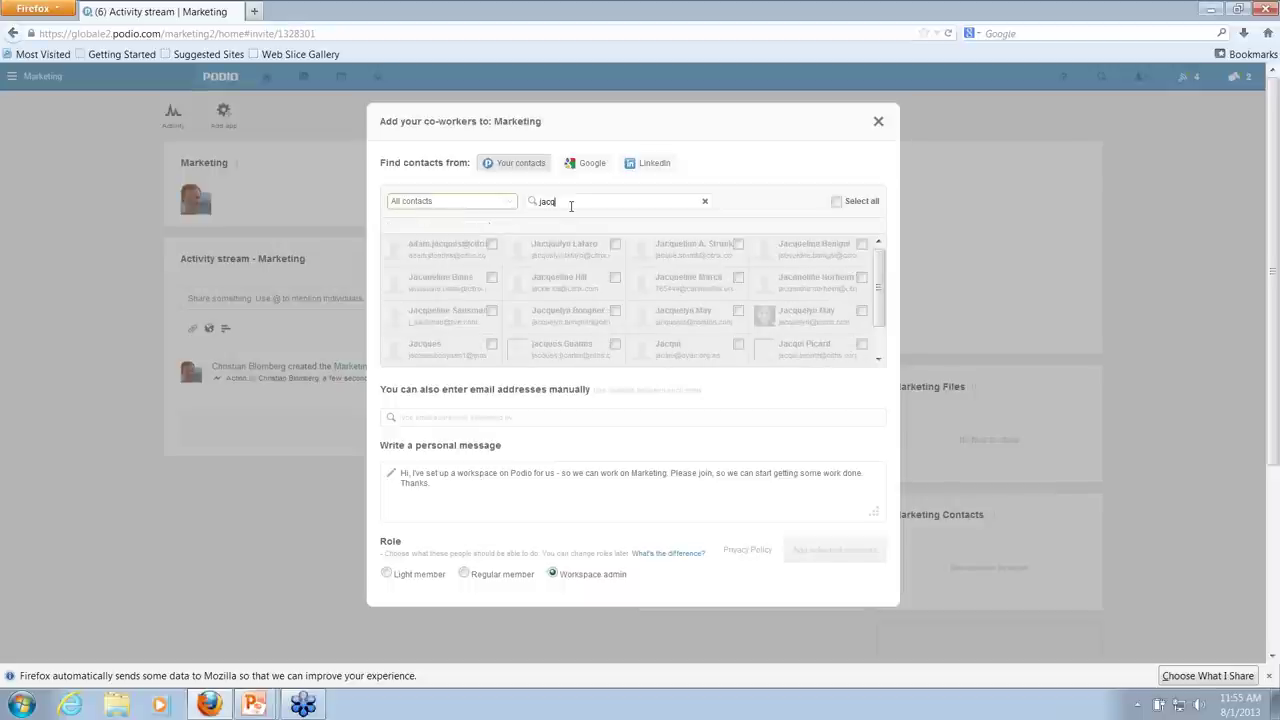
{"action": "type", "text": "ue"}
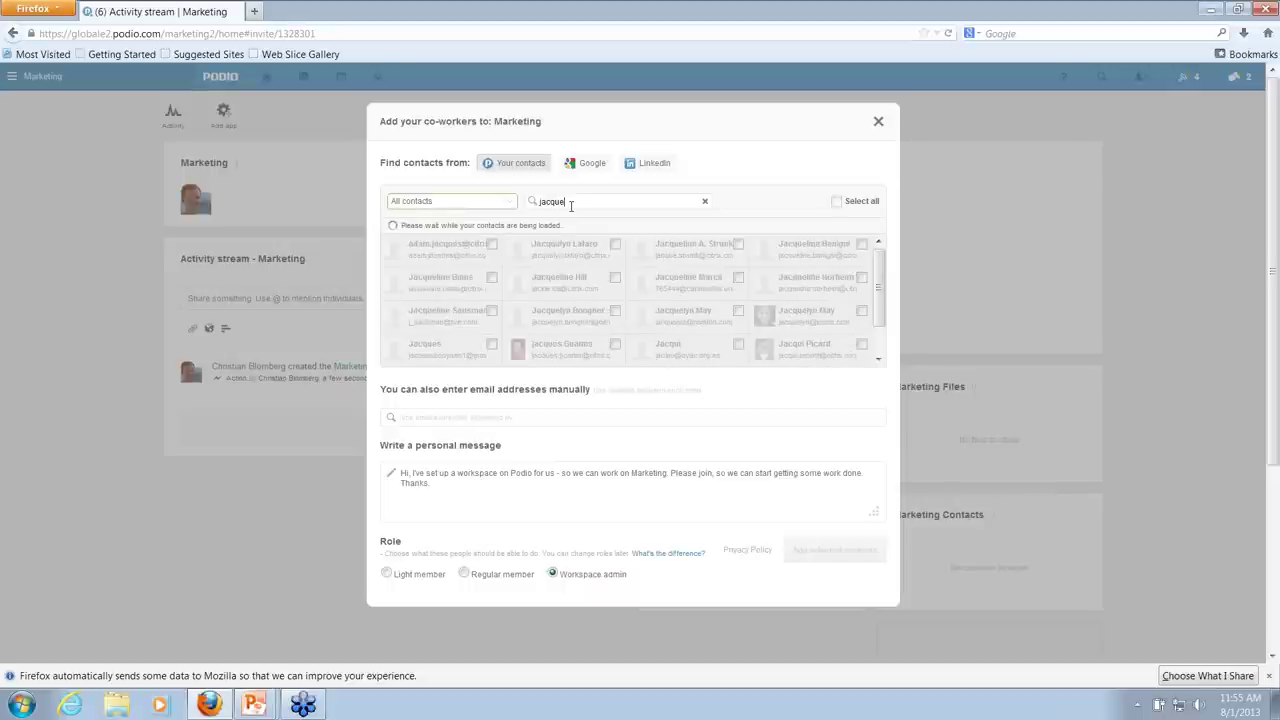
{"action": "left_click", "coordinate": [692, 318]}
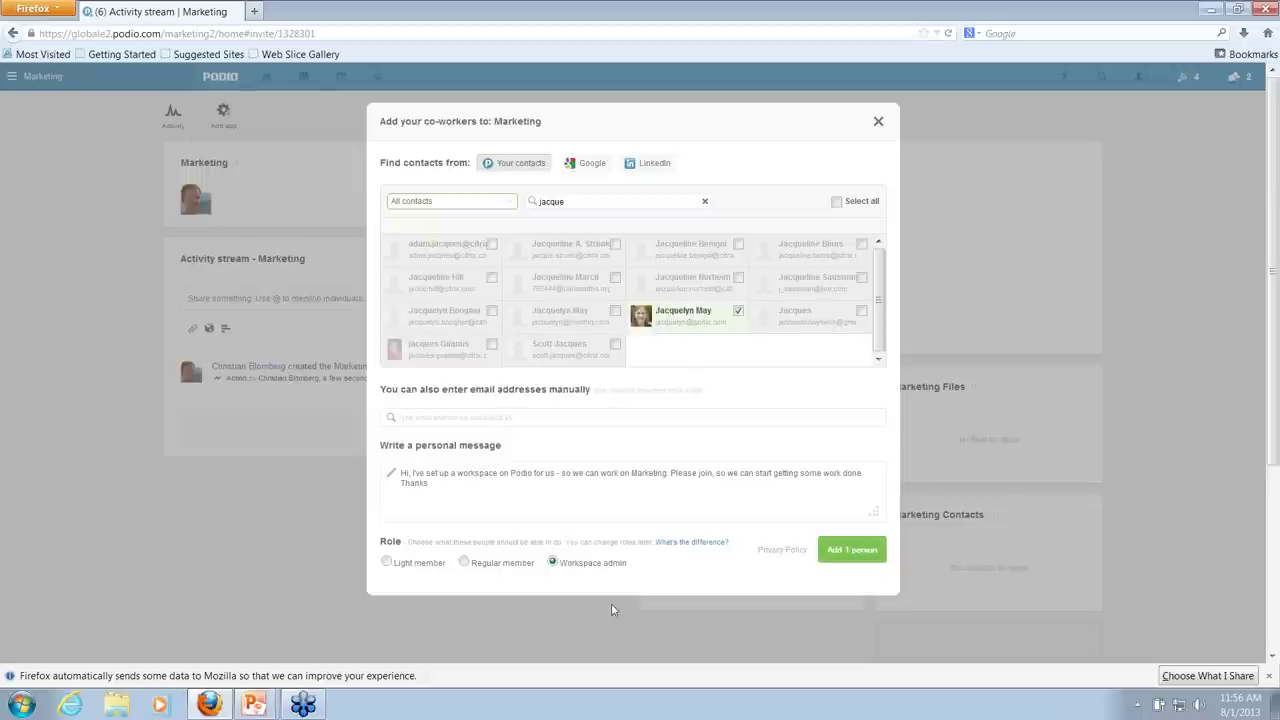
{"action": "left_click", "coordinate": [464, 563]}
{"action": "left_click", "coordinate": [862, 551]}
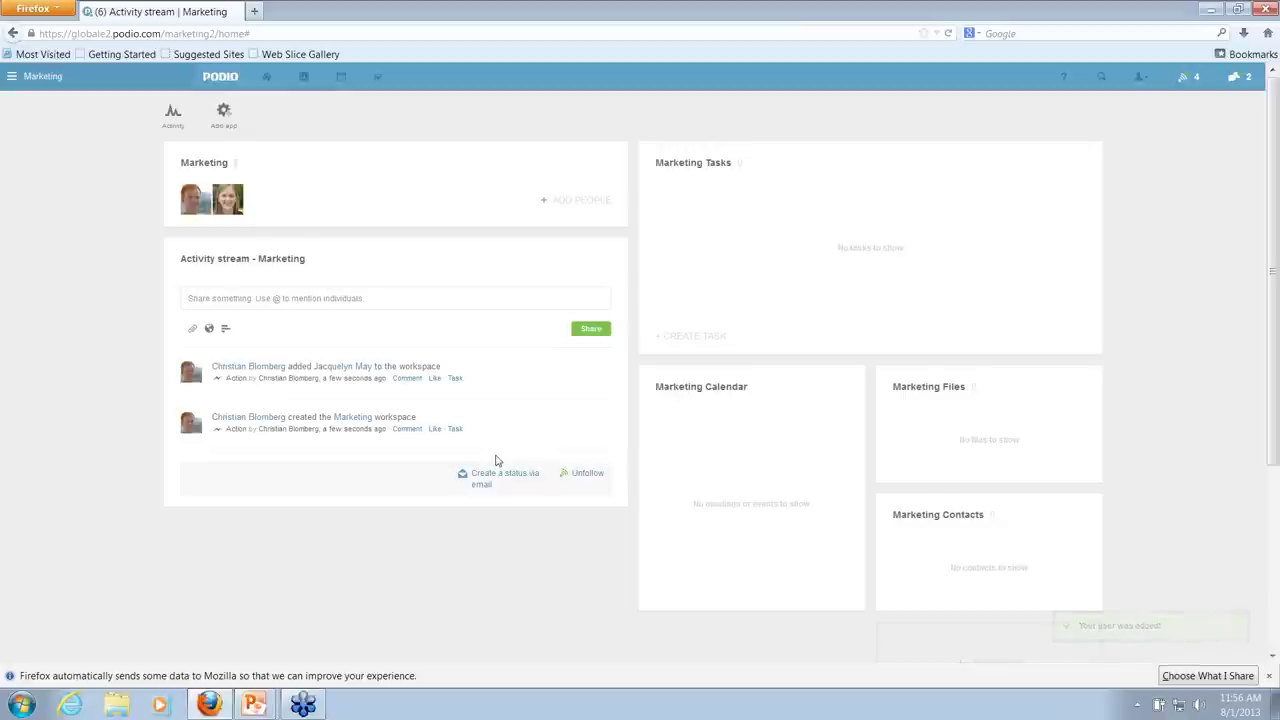
Browse the App Market's Marketing category for apps to add and open the details of the Marketing Management pack.
{"action": "left_click", "coordinate": [223, 118]}
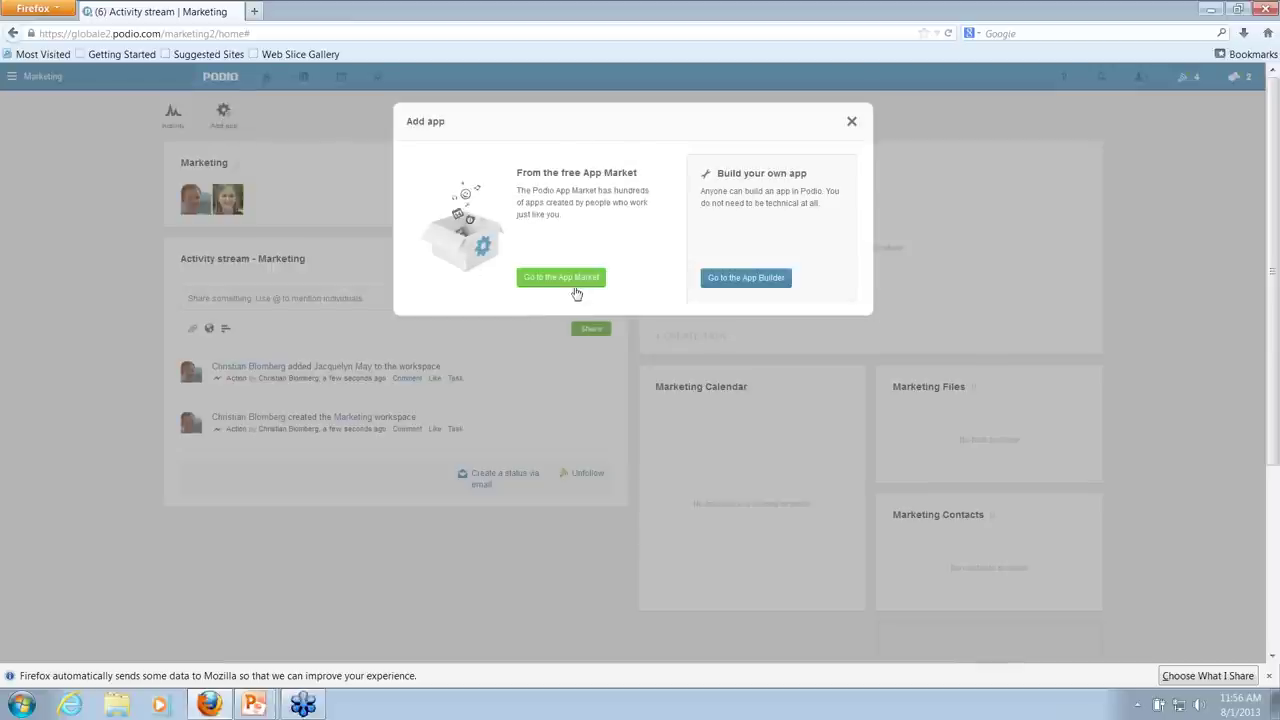
{"action": "left_click", "coordinate": [576, 288]}
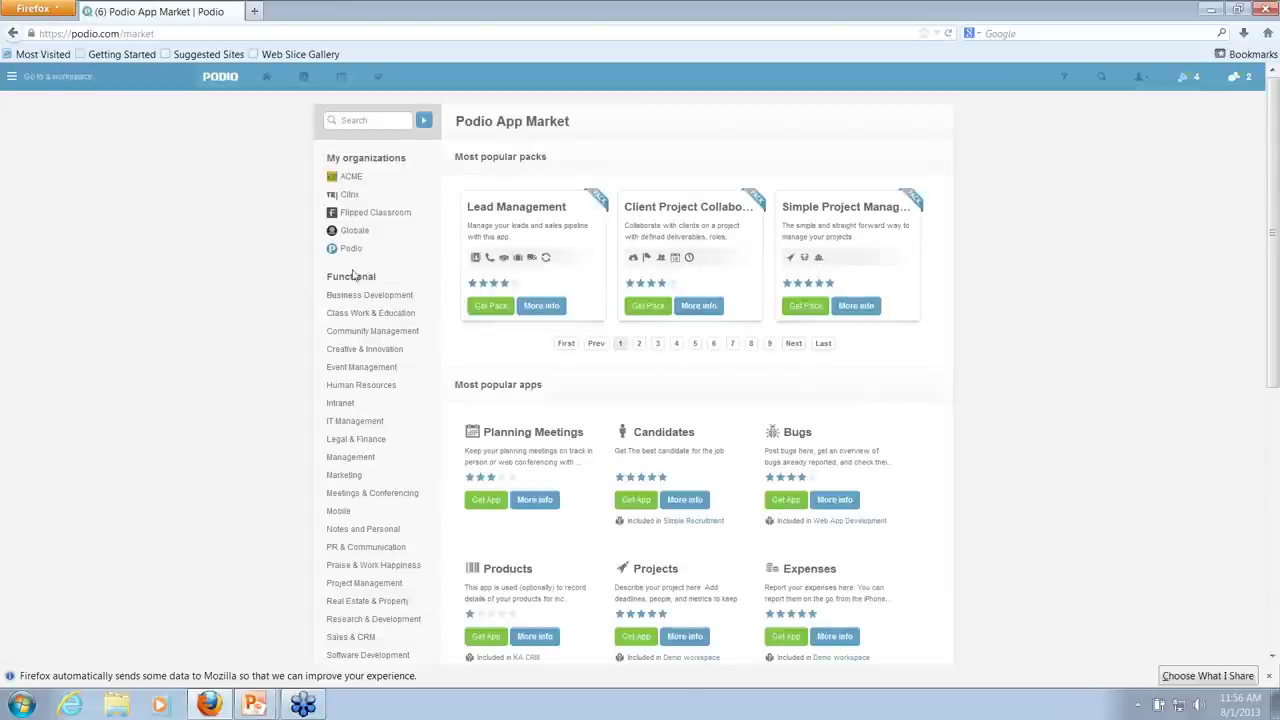
{"action": "left_click", "coordinate": [342, 477]}
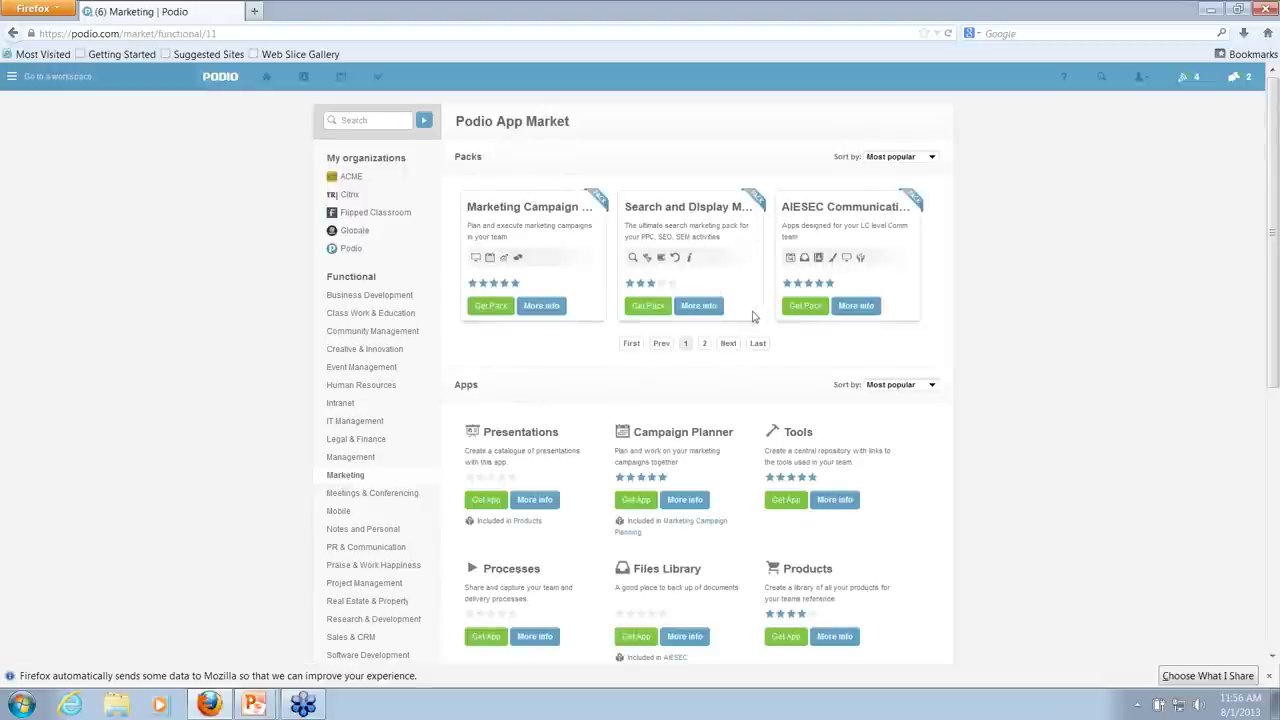
{"action": "left_click", "coordinate": [733, 343]}
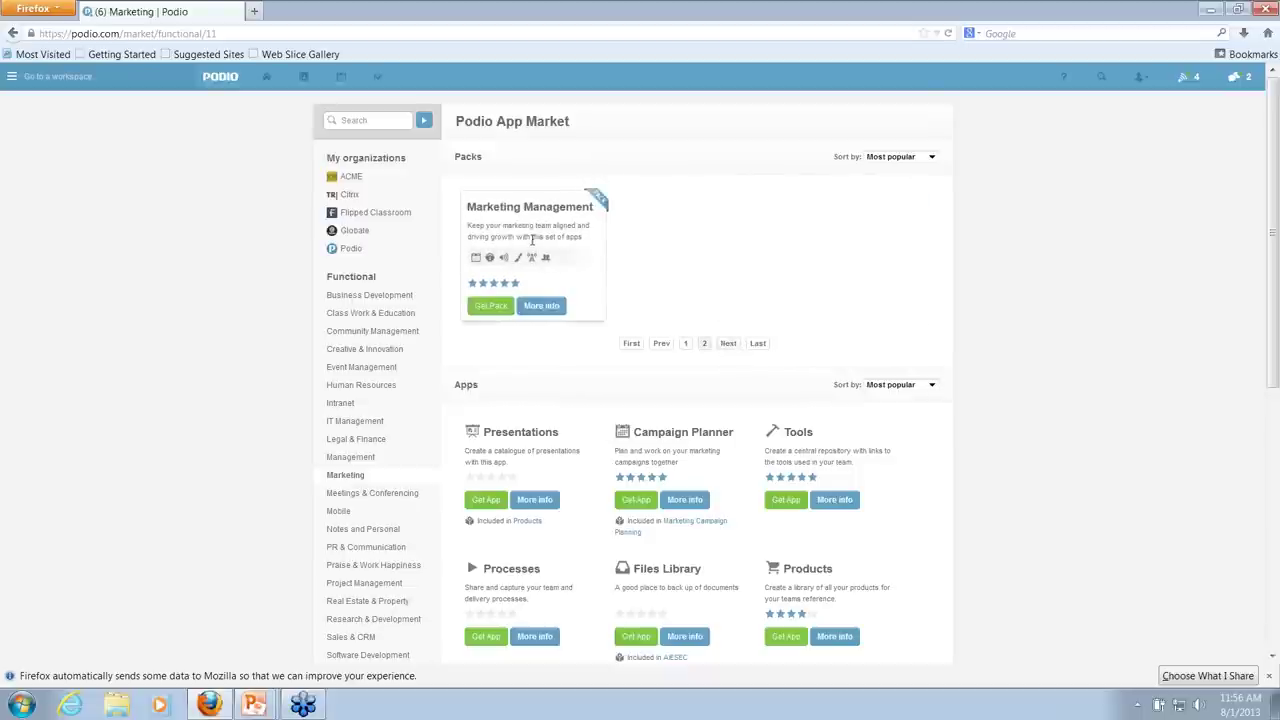
{"action": "left_click", "coordinate": [533, 305]}
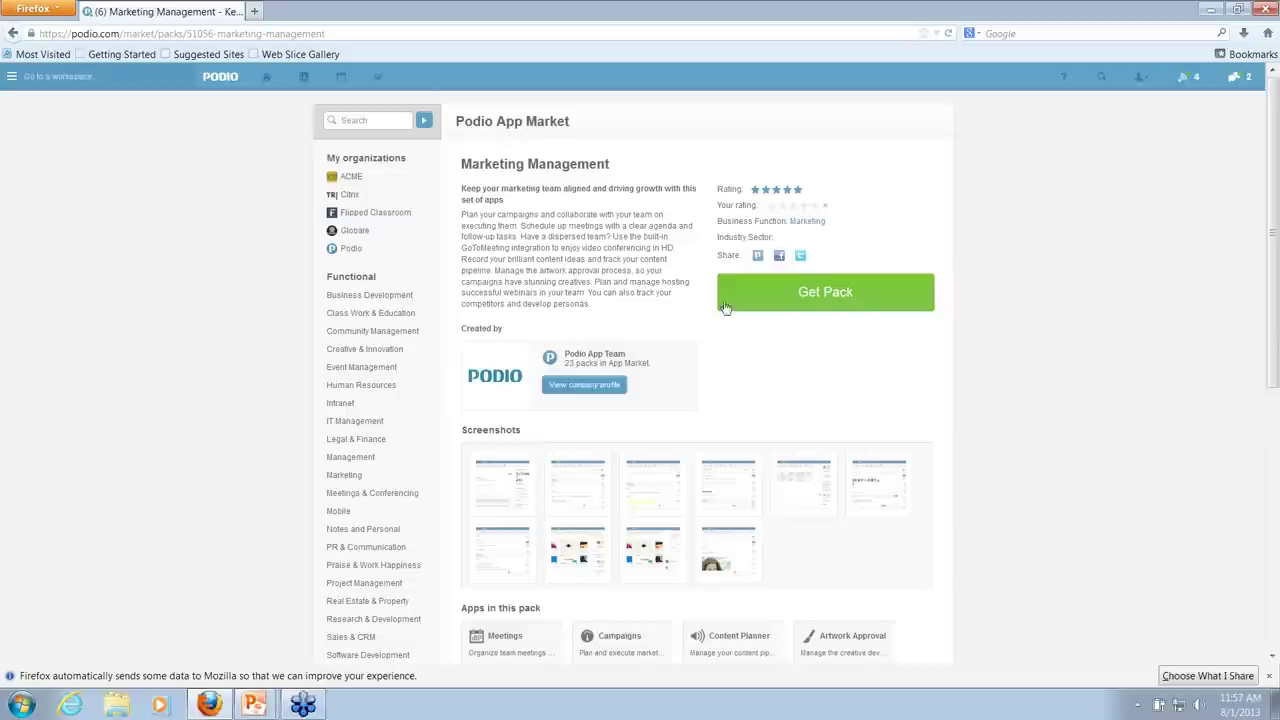
Install the Marketing Management pack in the Marketing space and go to the workspace with the installed apps.
{"action": "left_click", "coordinate": [802, 300]}
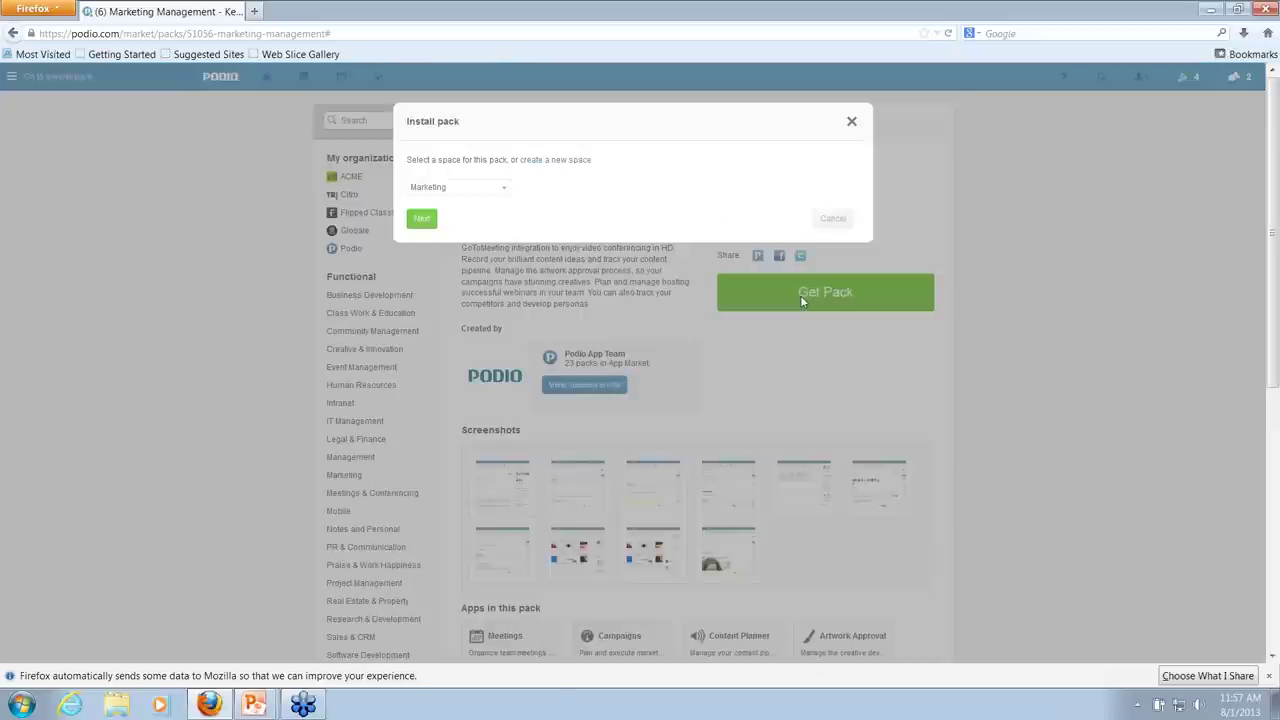
{"action": "left_click", "coordinate": [425, 220]}
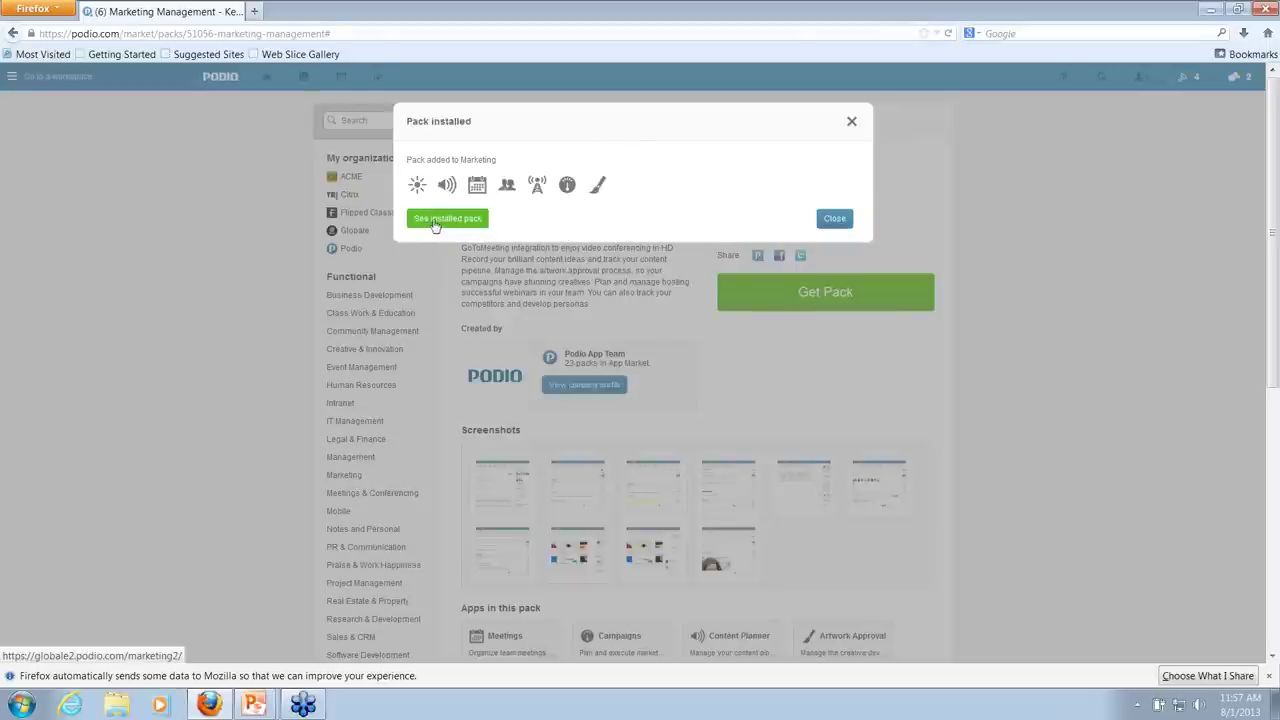
{"action": "left_click", "coordinate": [435, 225]}
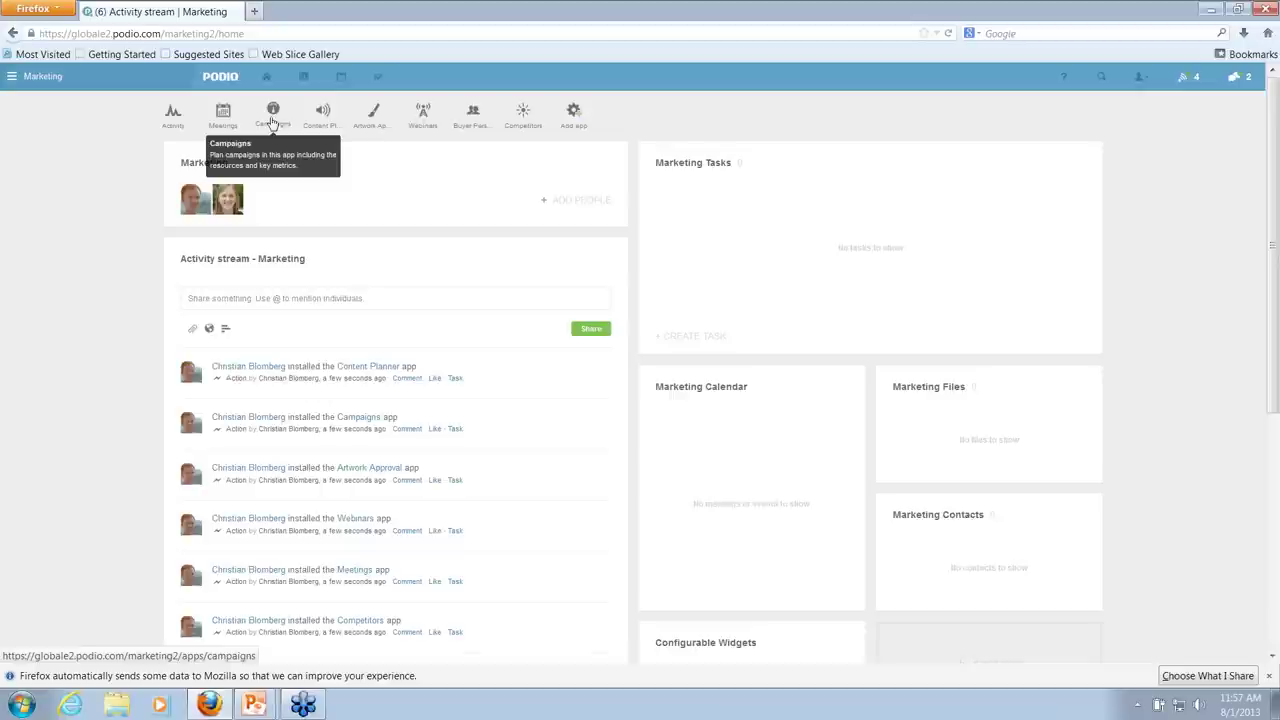
Start a new campaign project in the Campaigns app and name it Work Smarter 2013.
{"action": "left_click", "coordinate": [271, 121]}
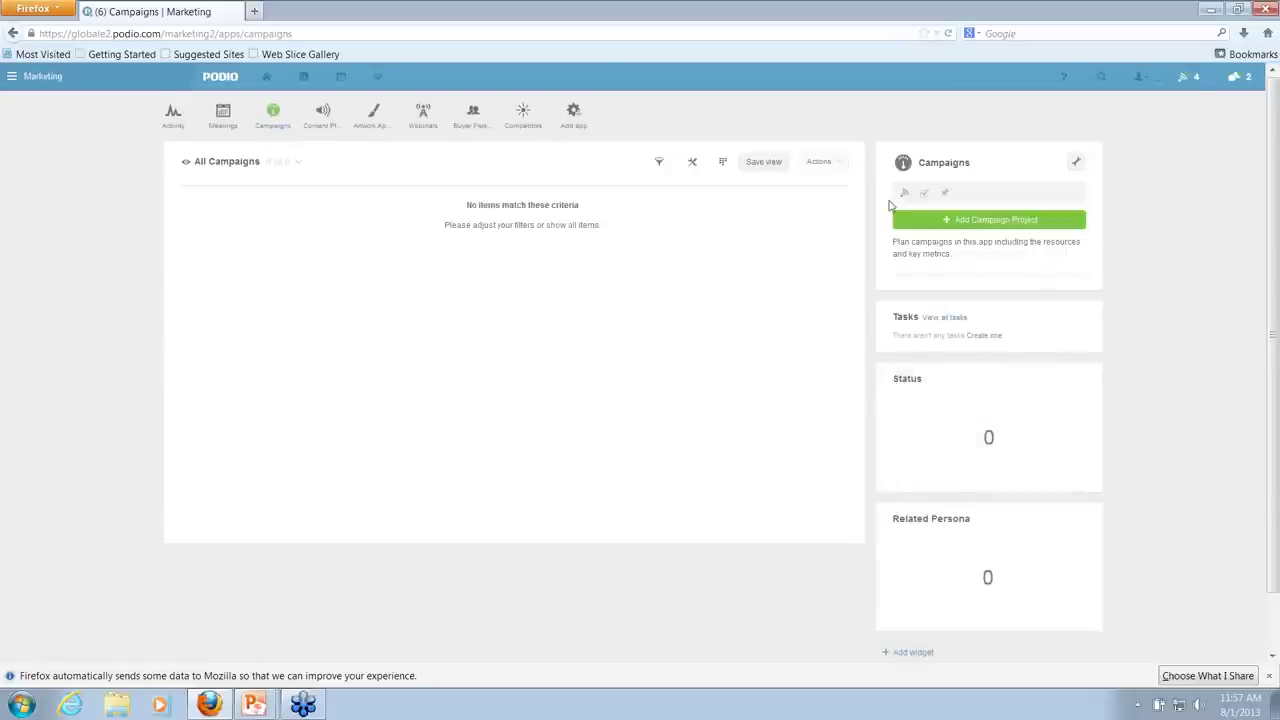
{"action": "left_click", "coordinate": [928, 219]}
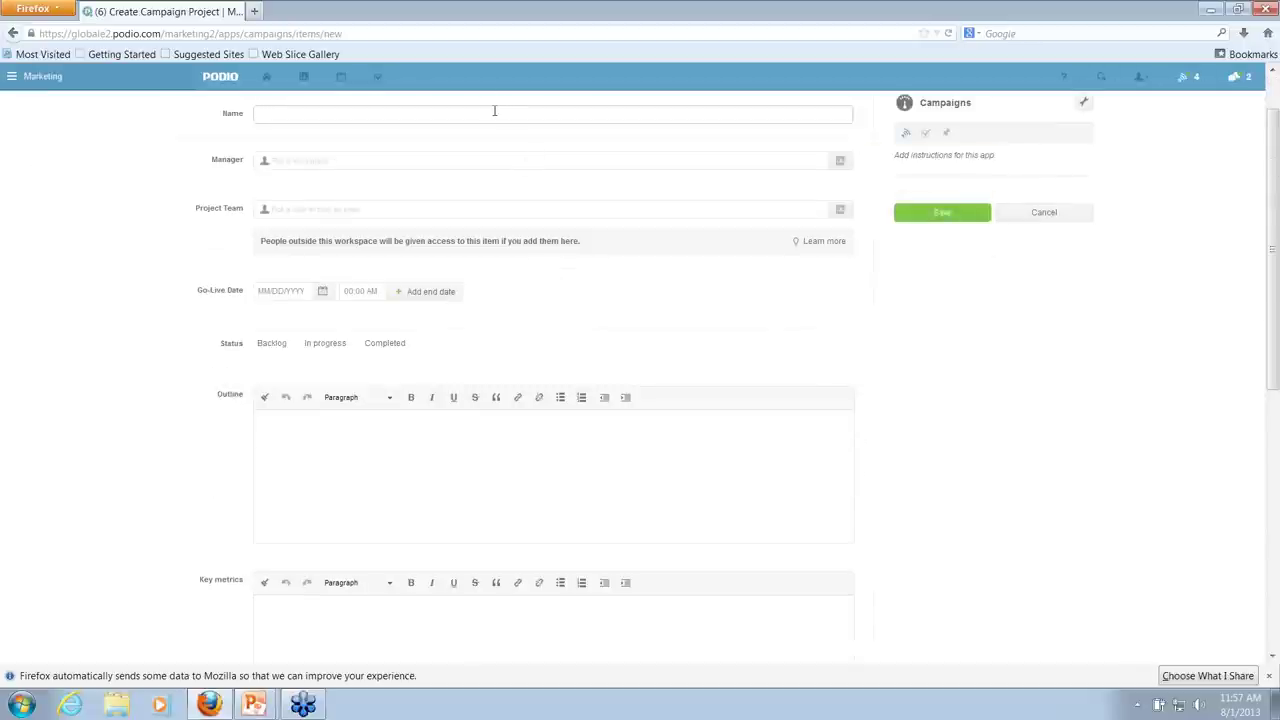
{"action": "type", "text": "Work Smarter 2013"}
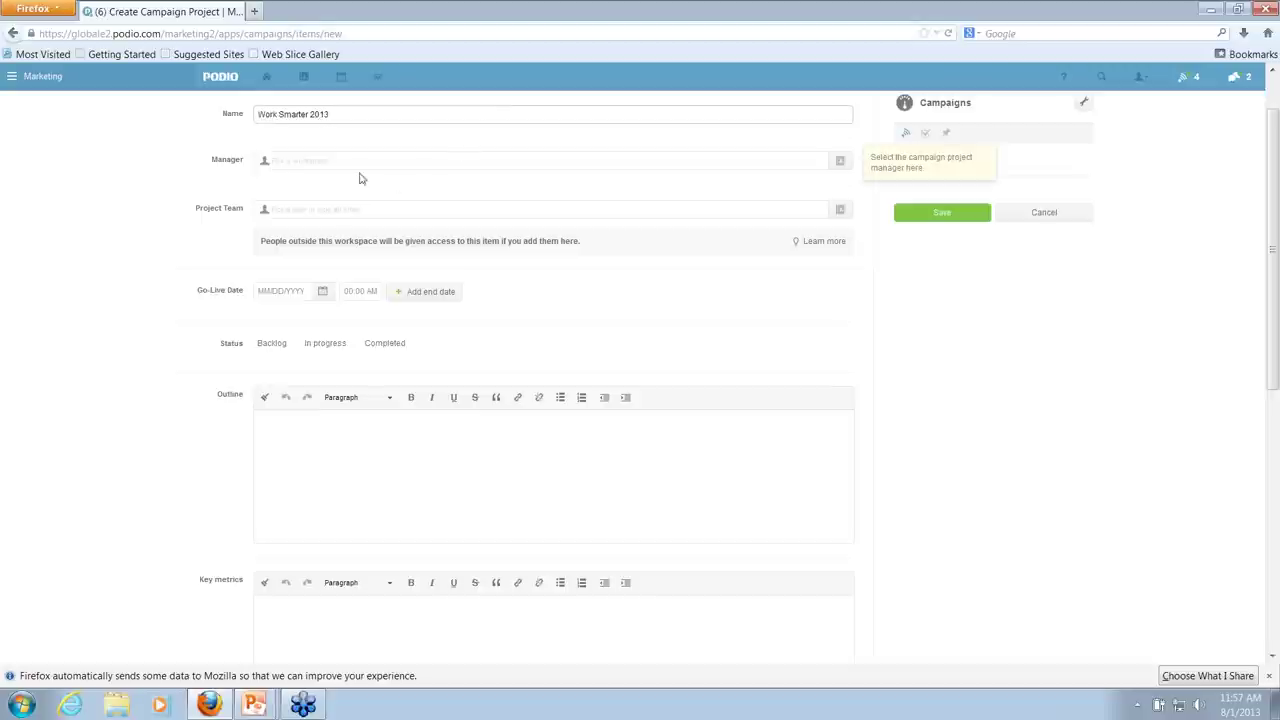
Assign yourself as the campaign's manager and add the newly invited co-worker to its project team.
{"action": "left_click", "coordinate": [358, 160]}
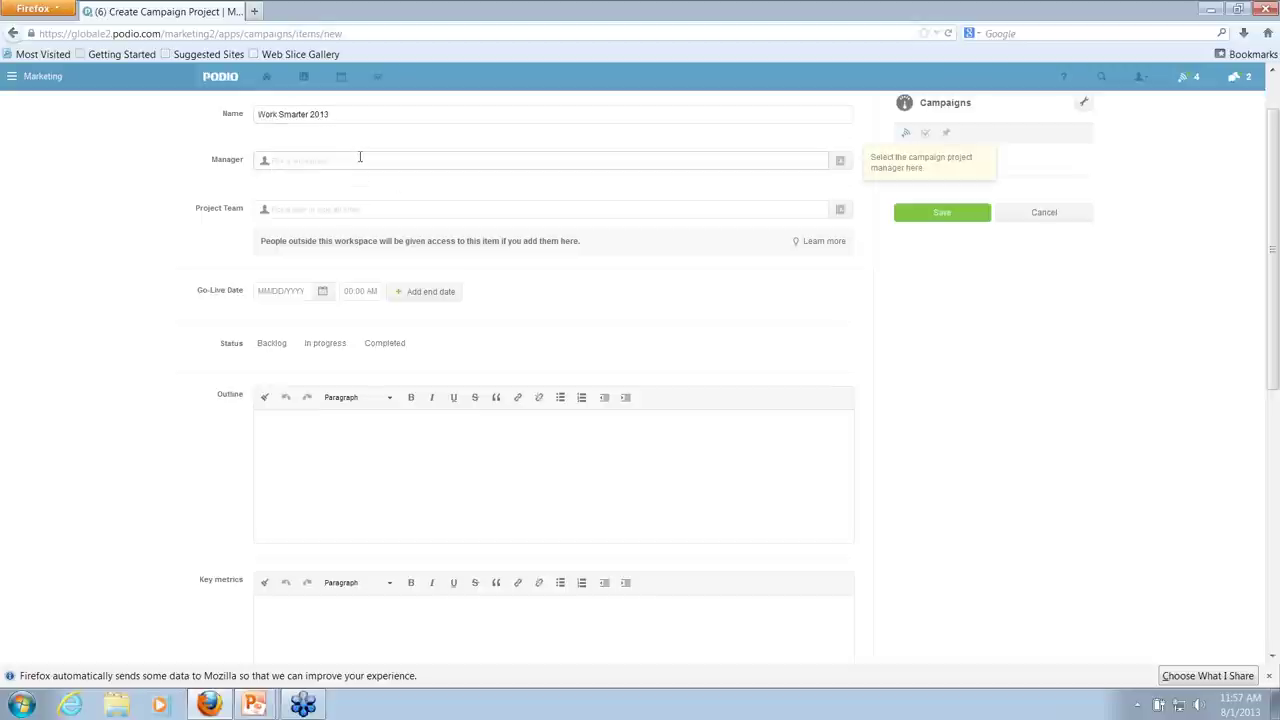
{"action": "left_click", "coordinate": [335, 199]}
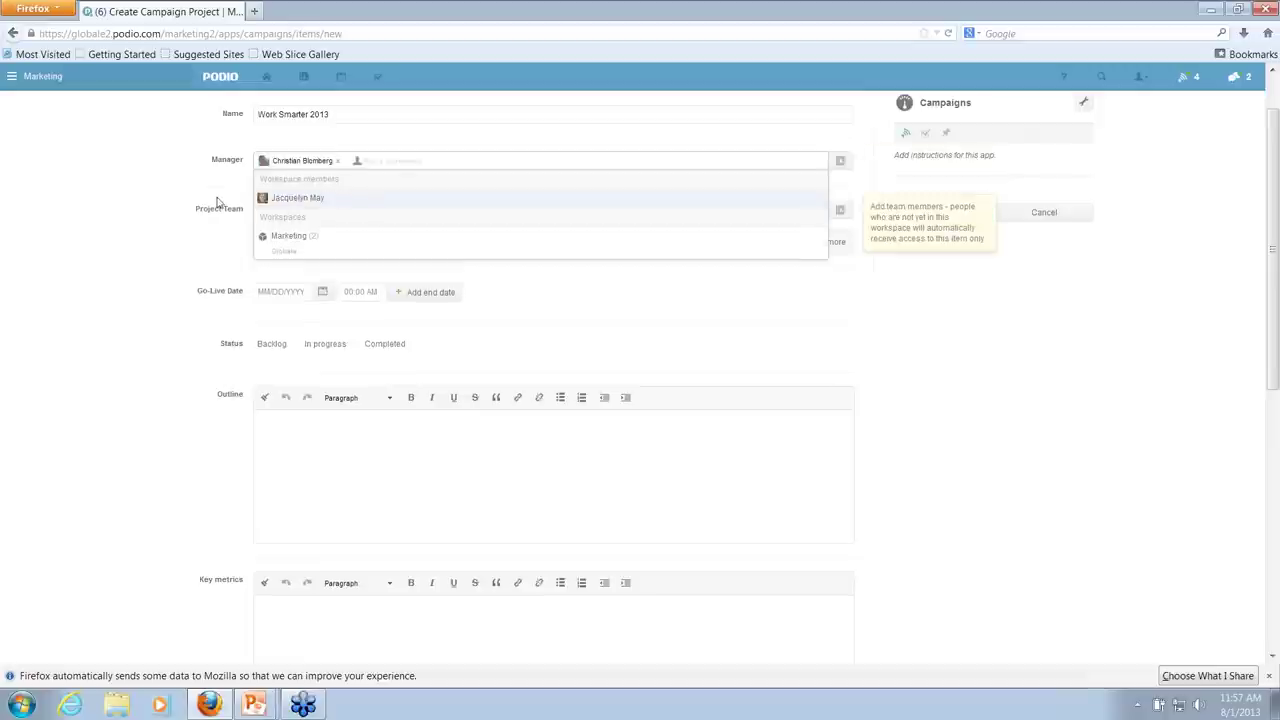
{"action": "left_click", "coordinate": [282, 269]}
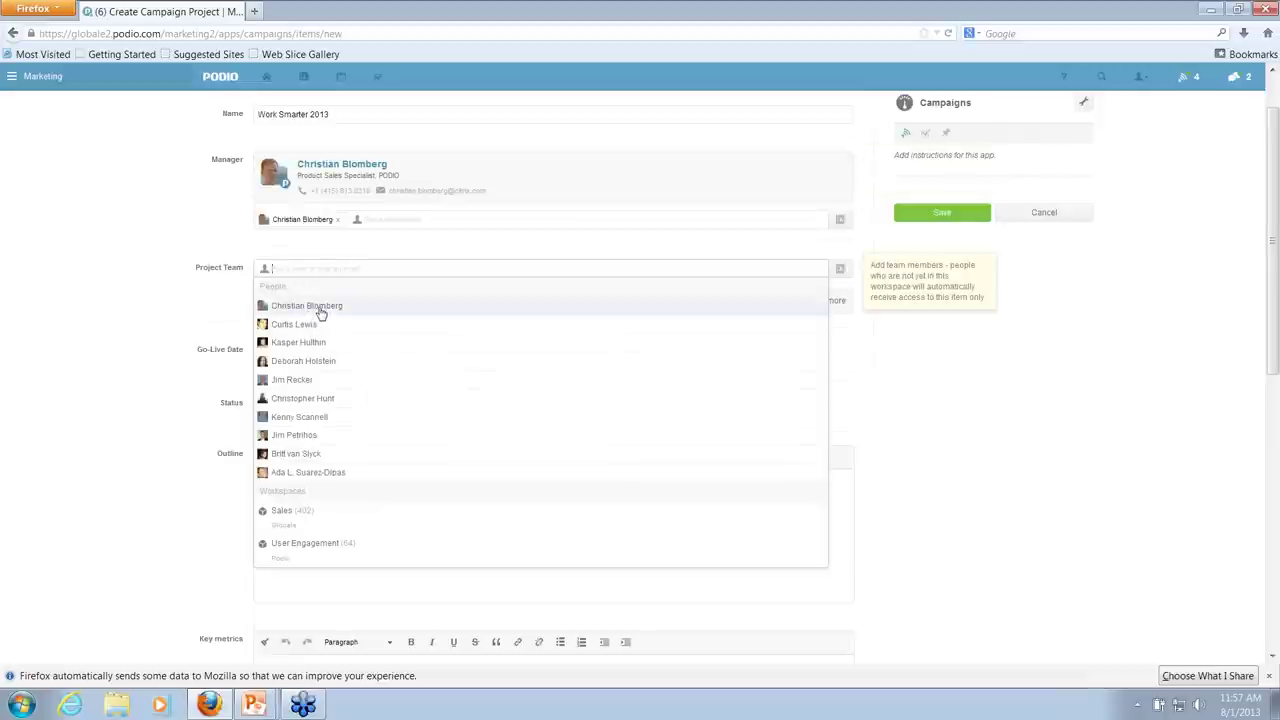
{"action": "type", "text": "ja"}
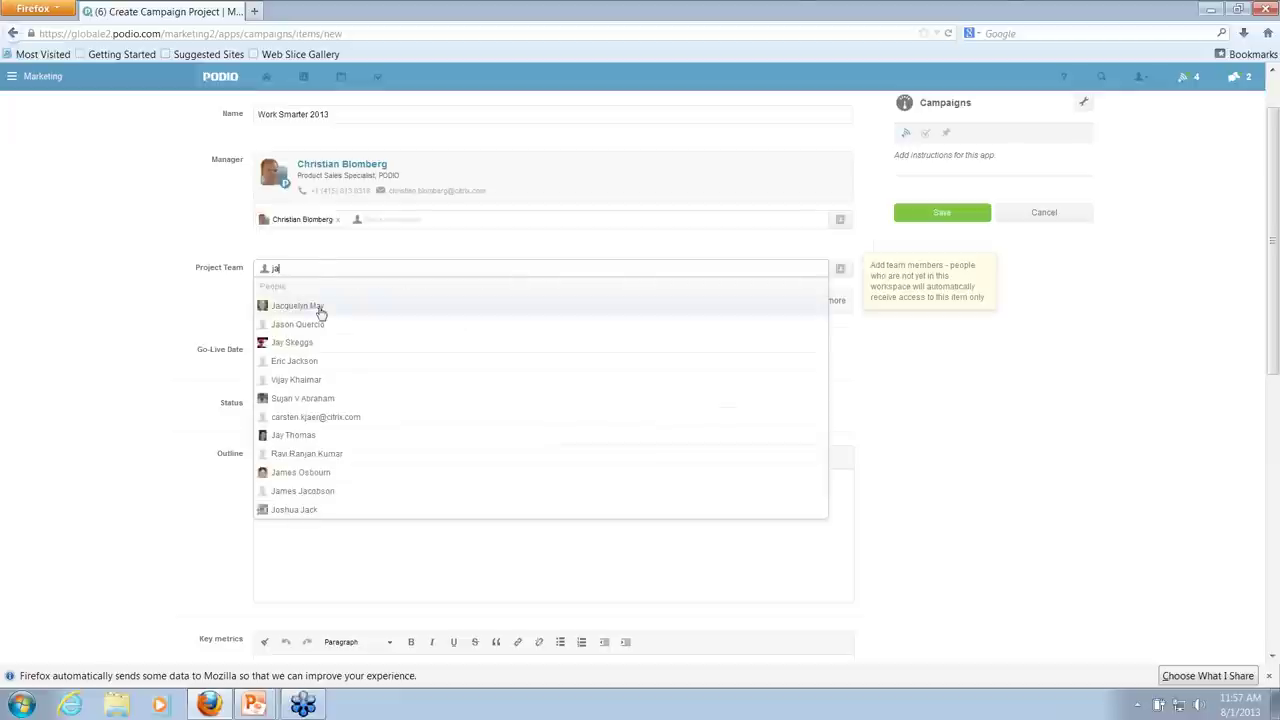
{"action": "left_click", "coordinate": [320, 308]}
{"action": "left_click", "coordinate": [181, 303]}
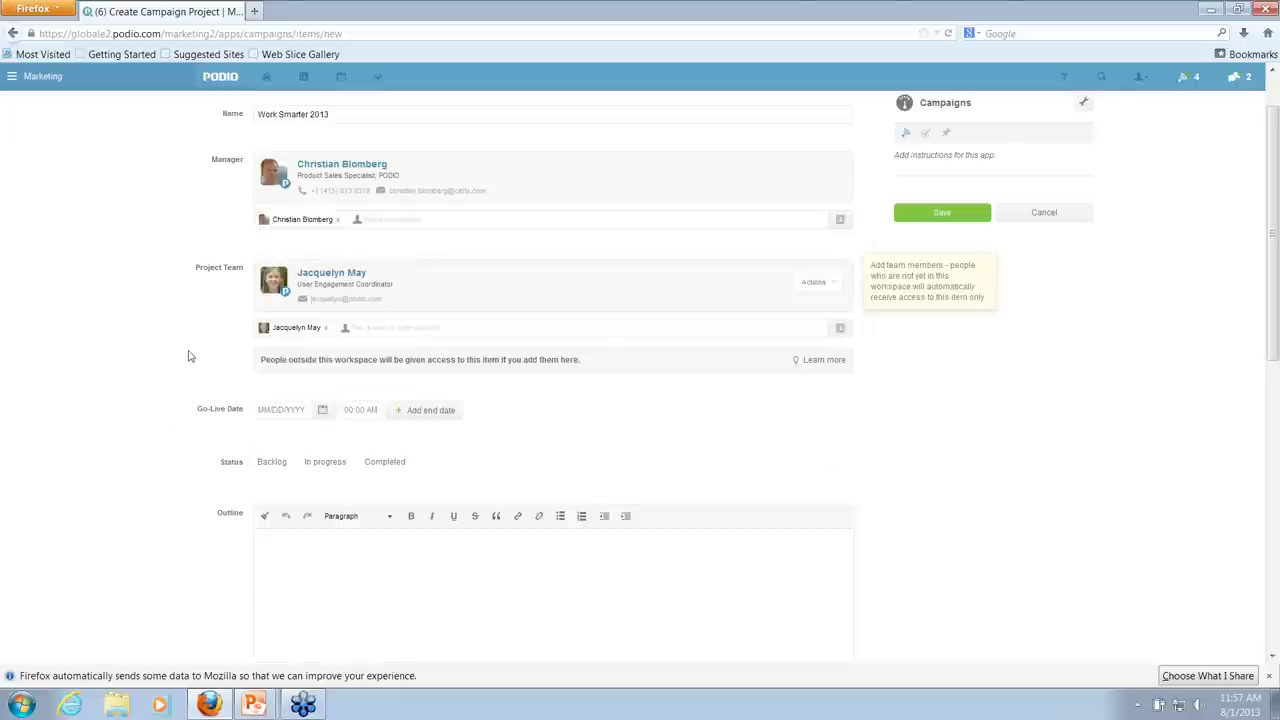
Set the campaign's go-live date to 08/21/2013 and its status to Backlog.
{"action": "left_click", "coordinate": [278, 410]}
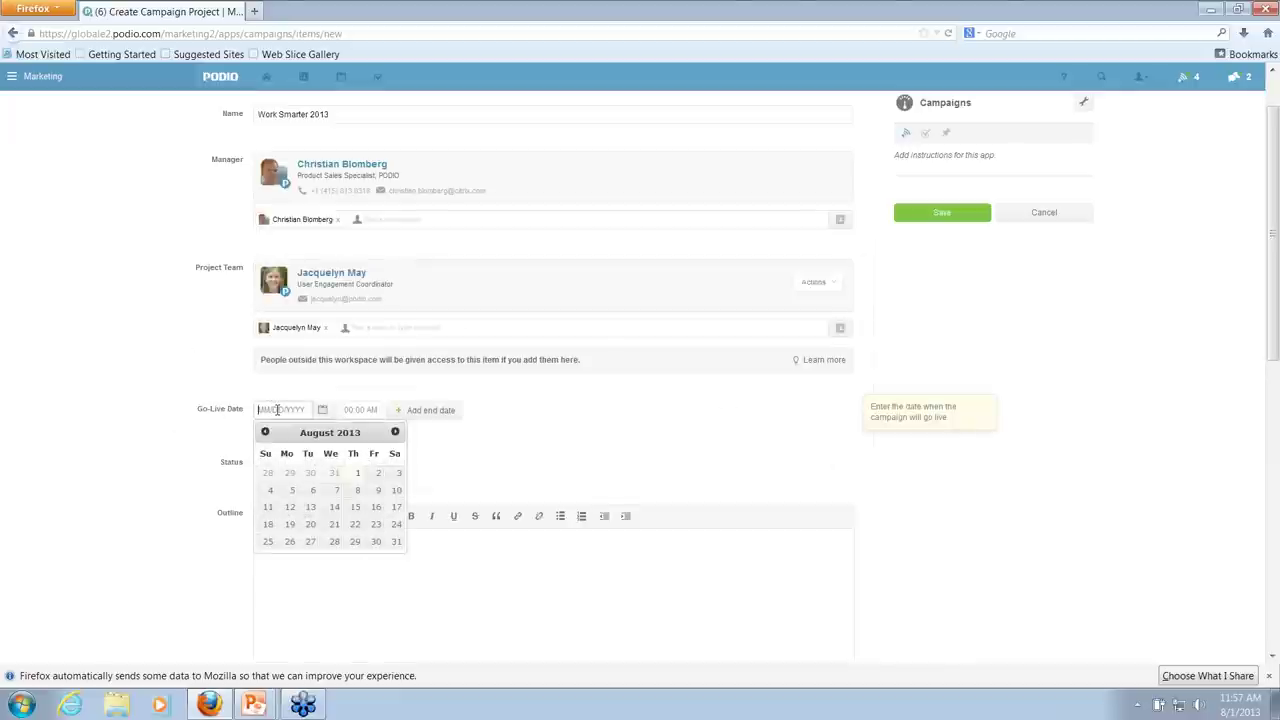
{"action": "left_click", "coordinate": [336, 524]}
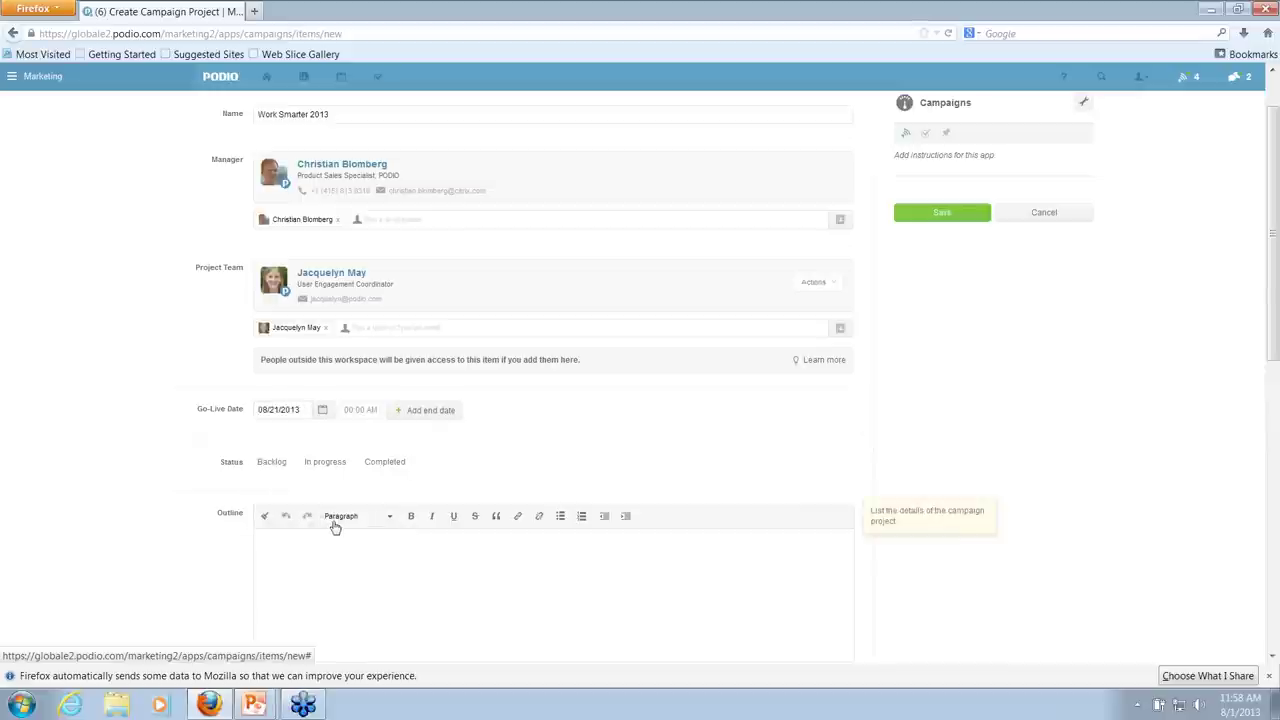
{"action": "left_click", "coordinate": [275, 465]}
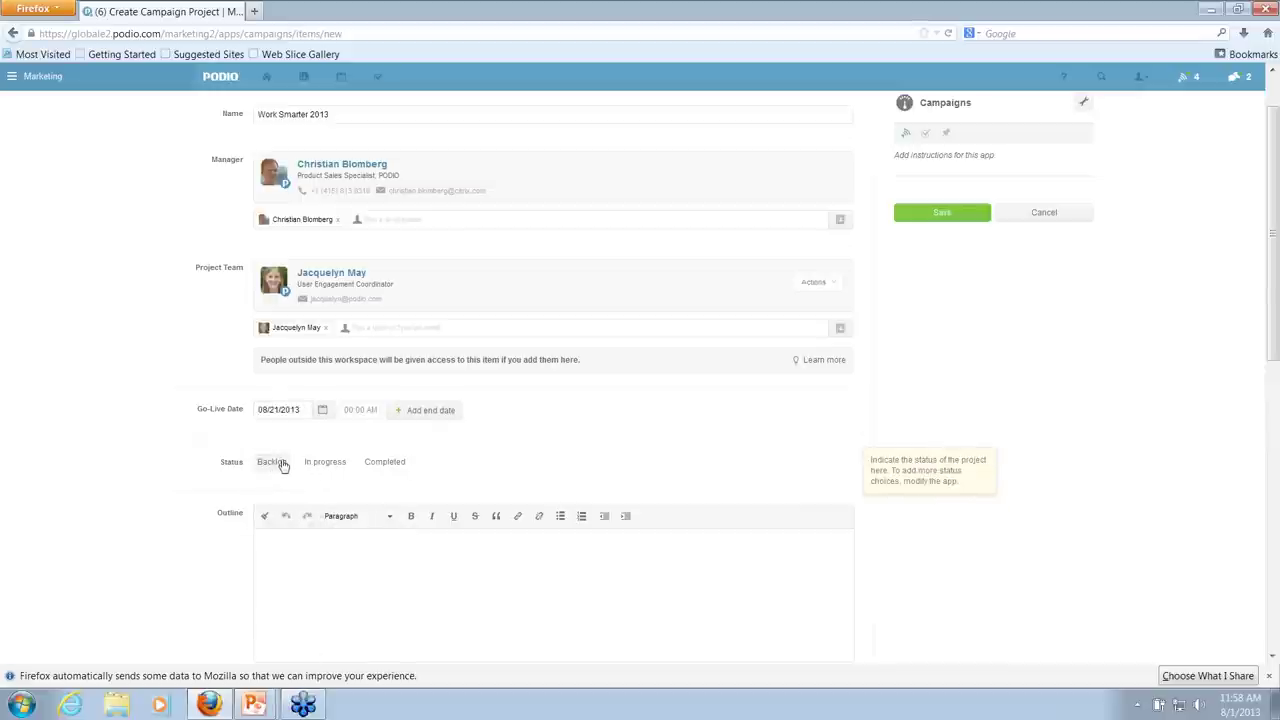
Enter the bulleted outline a, b, c, d, set the budget to 5000 USD and save the campaign project.
{"action": "left_click", "coordinate": [392, 622]}
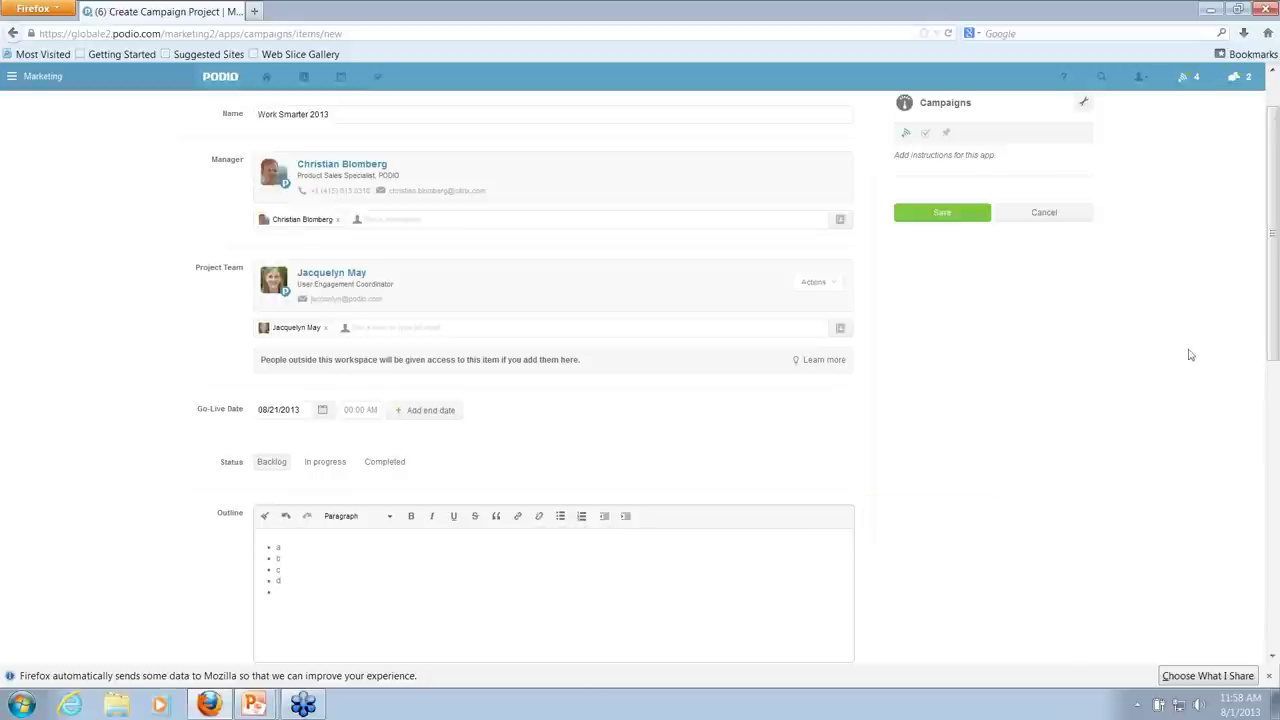
{"action": "left_click_drag", "start_coordinate": [1275, 290], "coordinate": [1240, 467]}
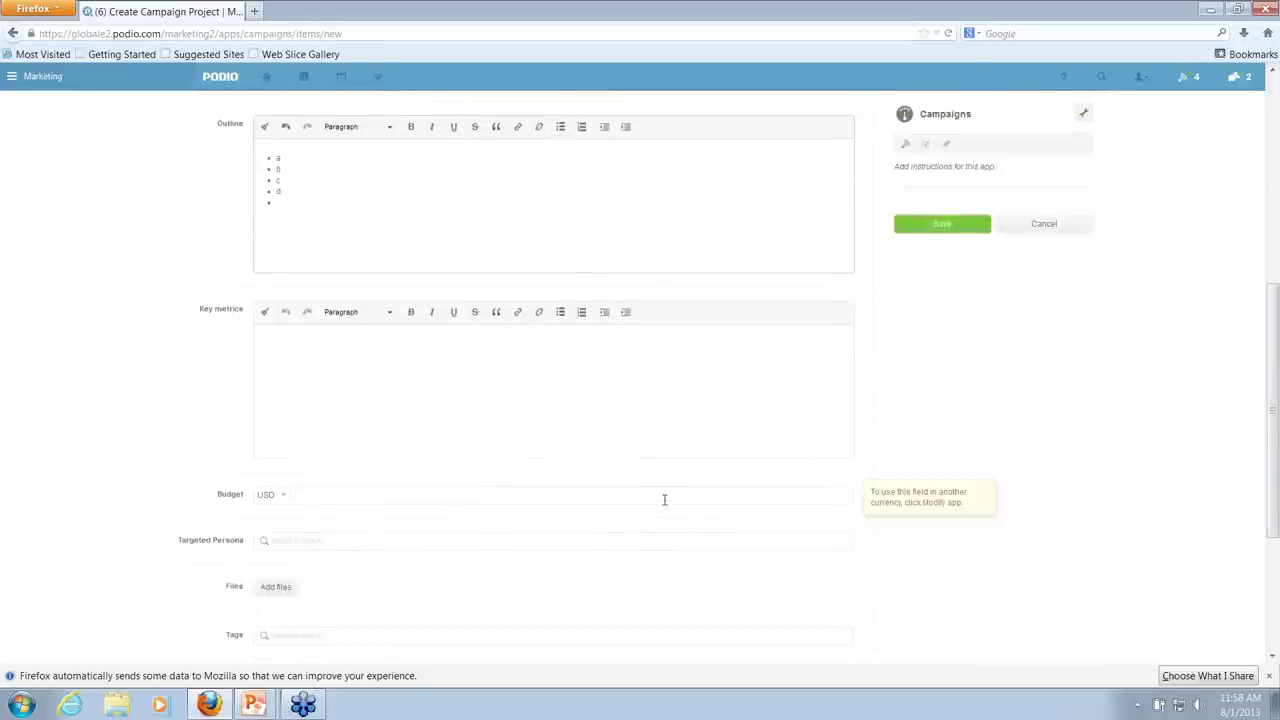
{"action": "left_click", "coordinate": [665, 497]}
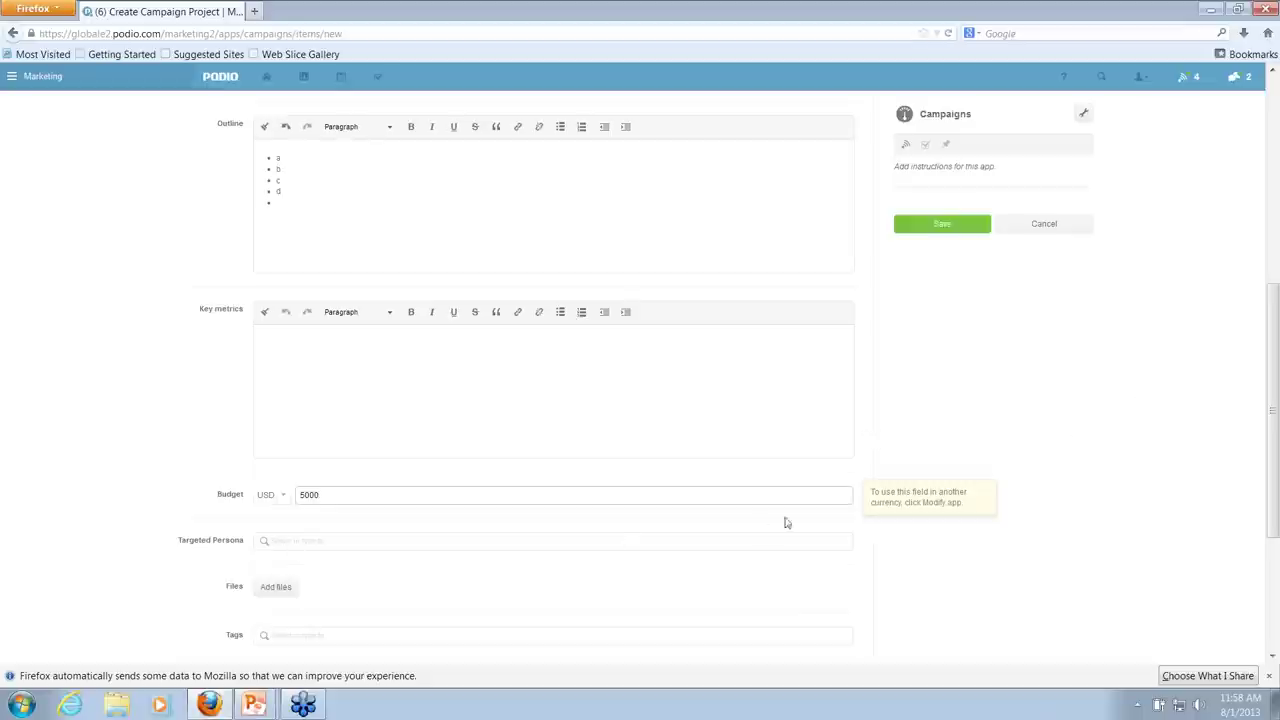
{"action": "left_click", "coordinate": [941, 227]}
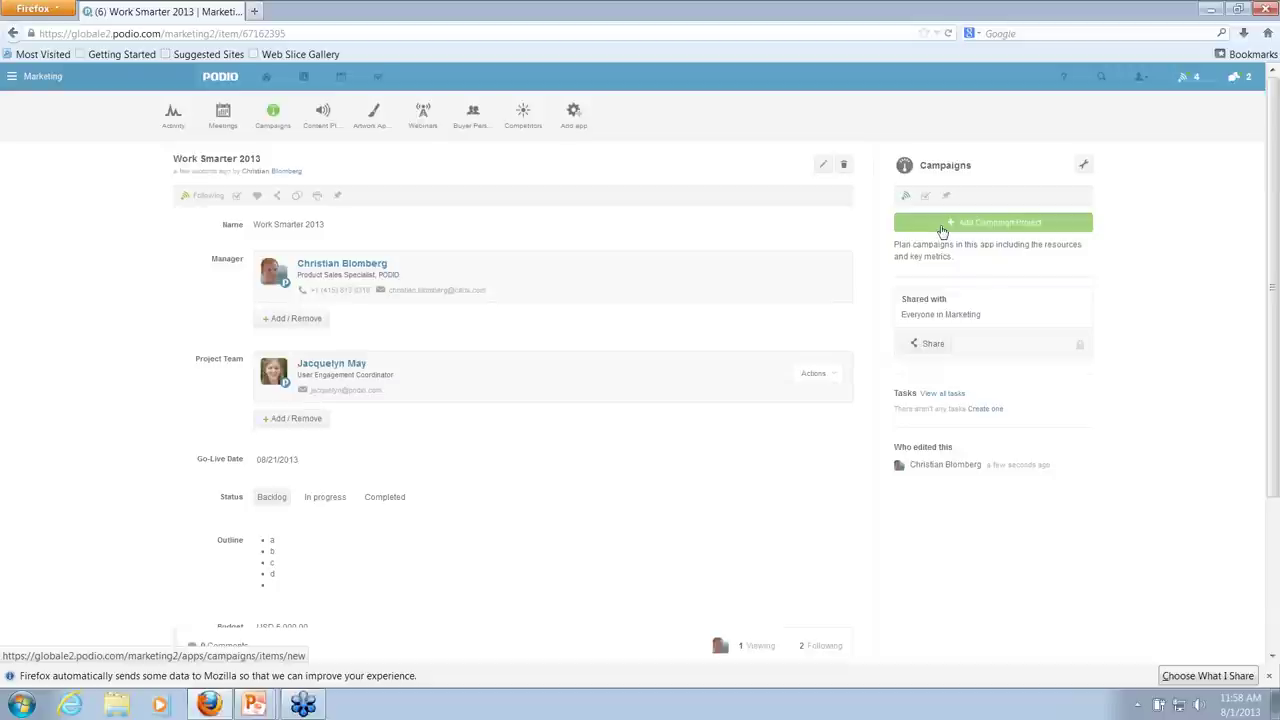
Modify the Campaigns app template by adding a date field named End-Date directly below Go-Live Date.
{"action": "left_click", "coordinate": [1083, 167]}
{"action": "left_click", "coordinate": [1030, 266]}
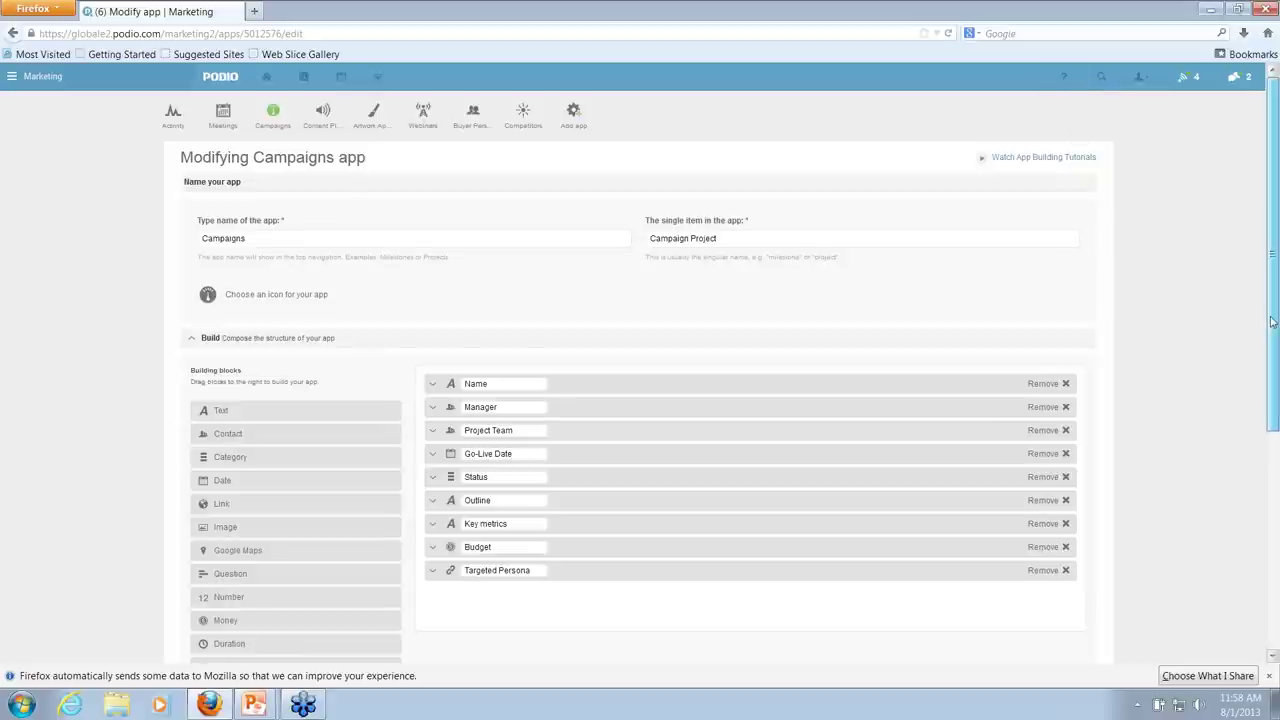
{"action": "scroll", "coordinate": [1270, 335], "scroll_direction": "down", "scroll_amount": 1}
{"action": "scroll", "coordinate": [1270, 340], "scroll_direction": "down", "scroll_amount": 1}
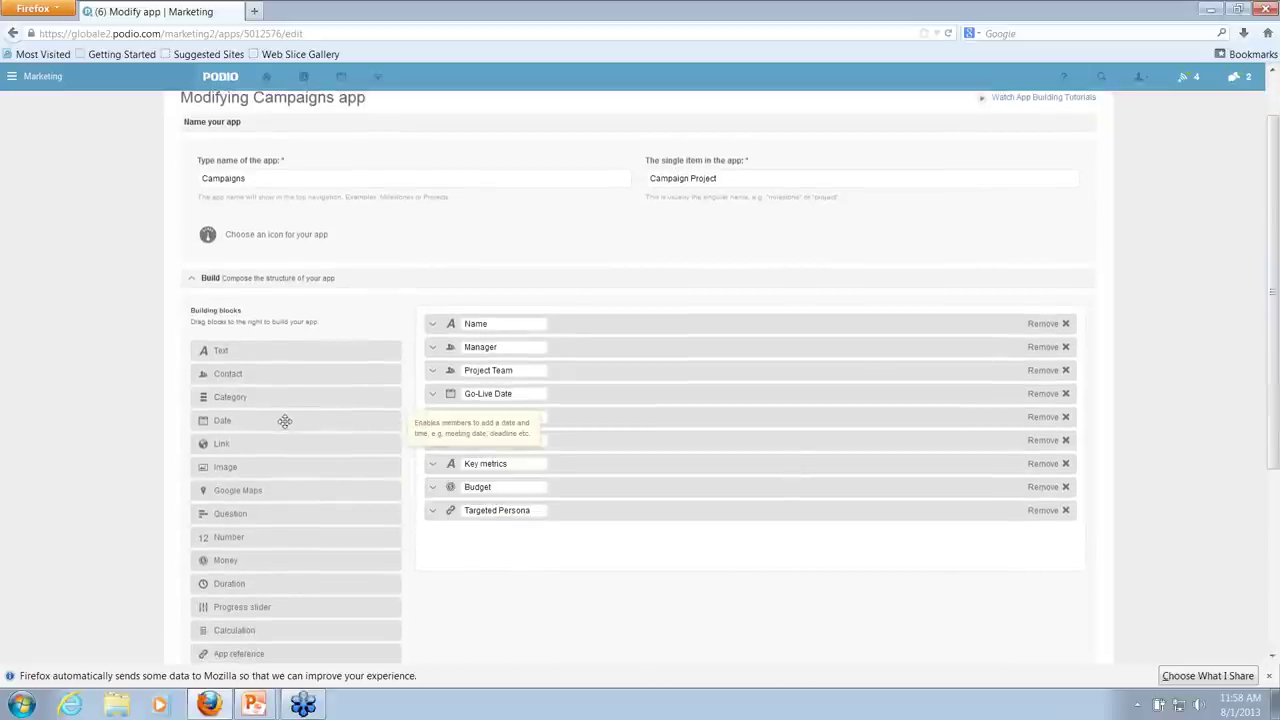
{"action": "left_click_drag", "start_coordinate": [262, 423], "coordinate": [481, 416]}
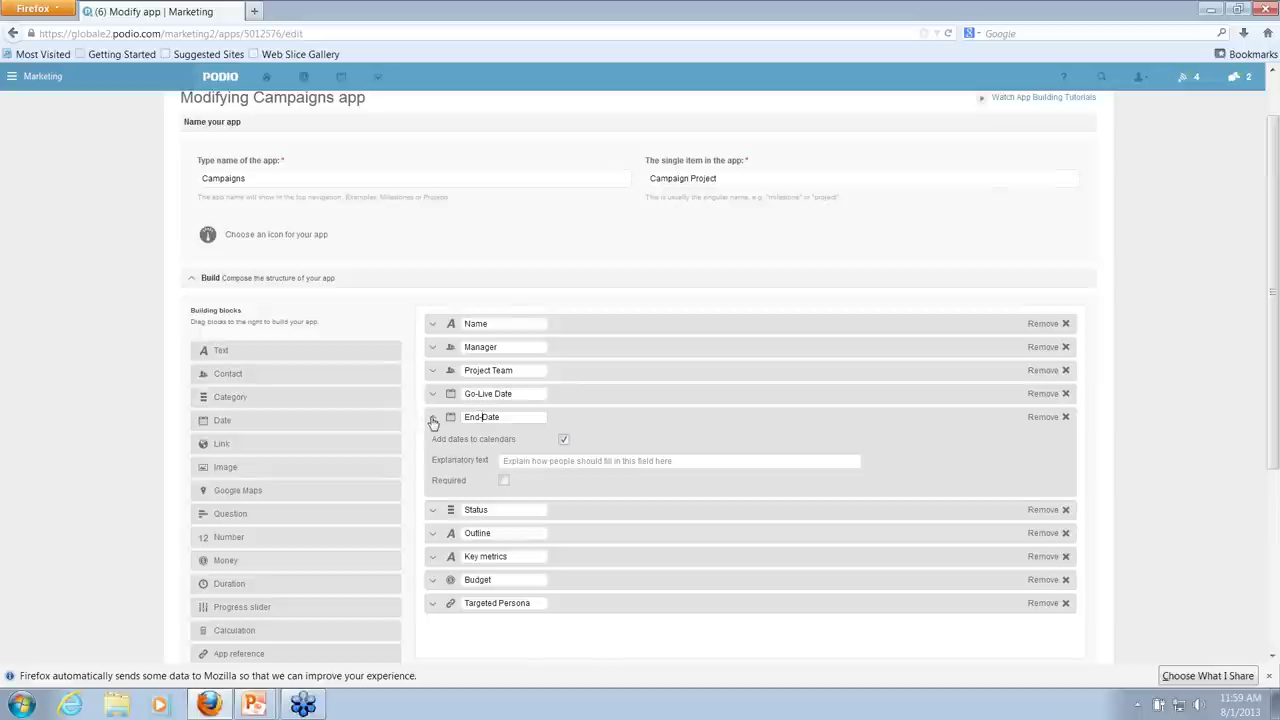
{"action": "left_click", "coordinate": [433, 419]}
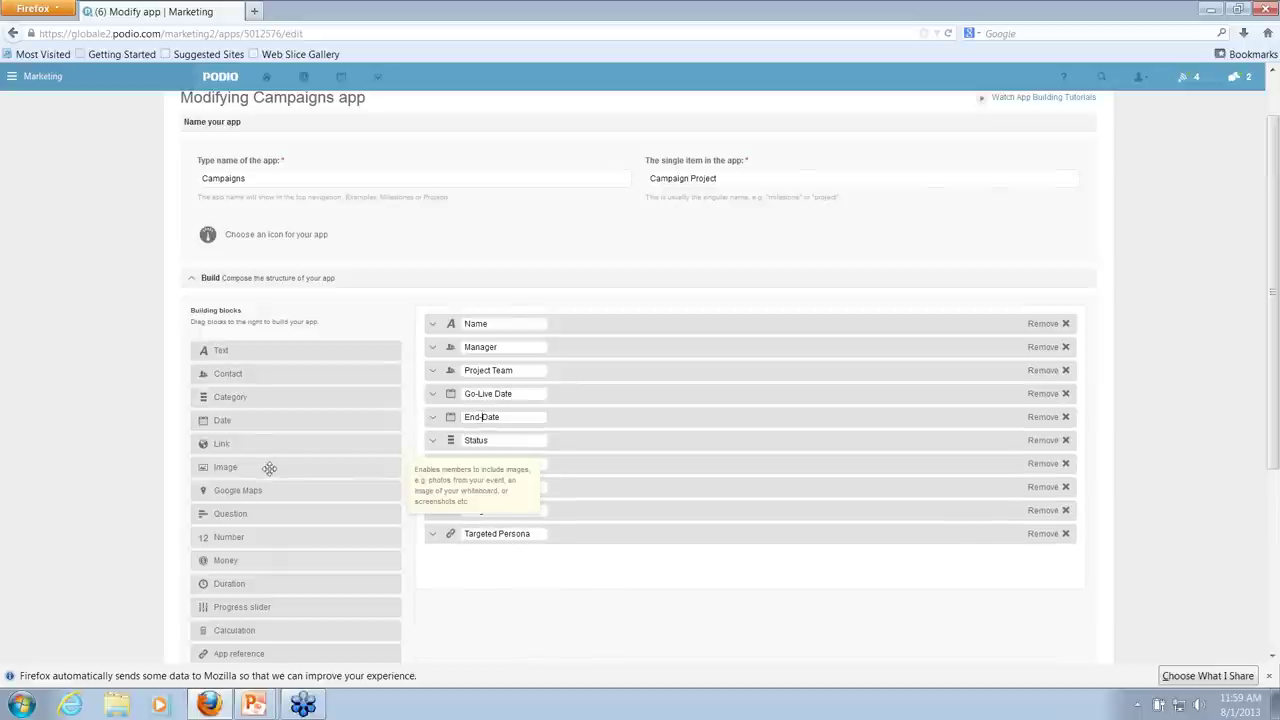
Add an Image field below End-Date and a progress slider named Progress below Go-Live Date, and save the app.
{"action": "left_click_drag", "start_coordinate": [269, 467], "coordinate": [494, 440]}
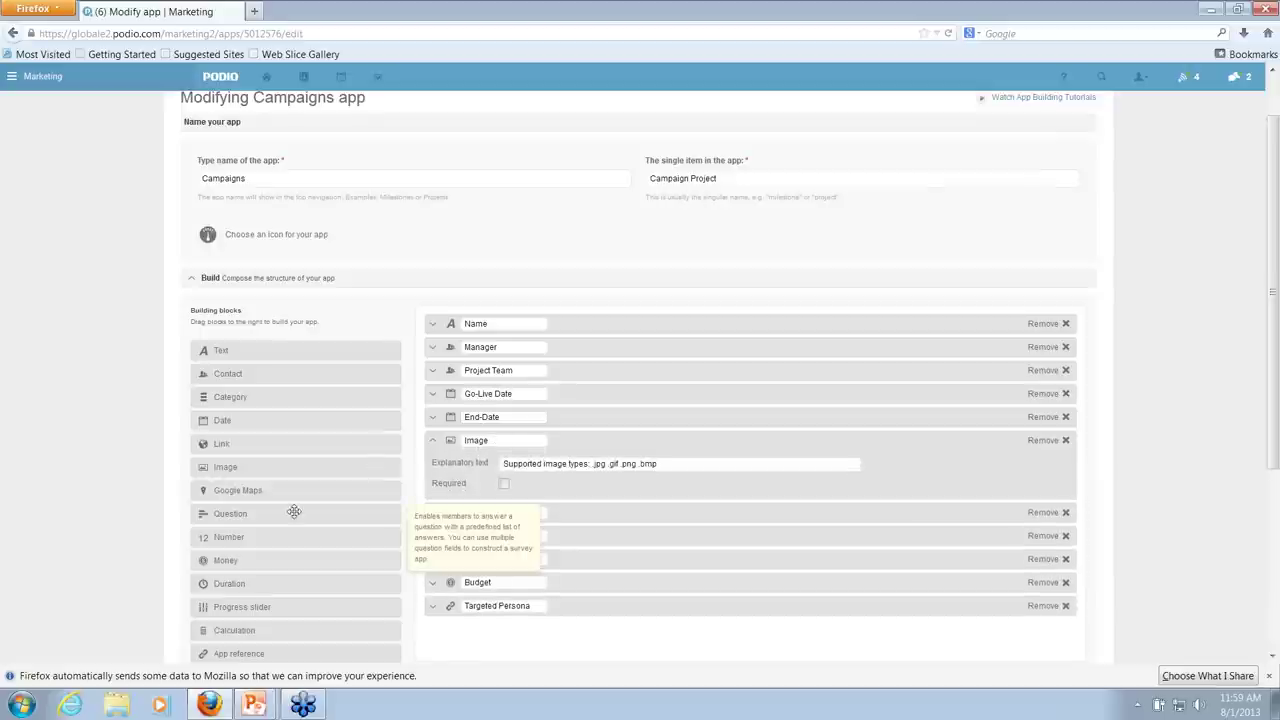
{"action": "scroll", "coordinate": [289, 509], "scroll_direction": "down", "scroll_amount": 1}
{"action": "left_click_drag", "start_coordinate": [263, 591], "coordinate": [500, 404]}
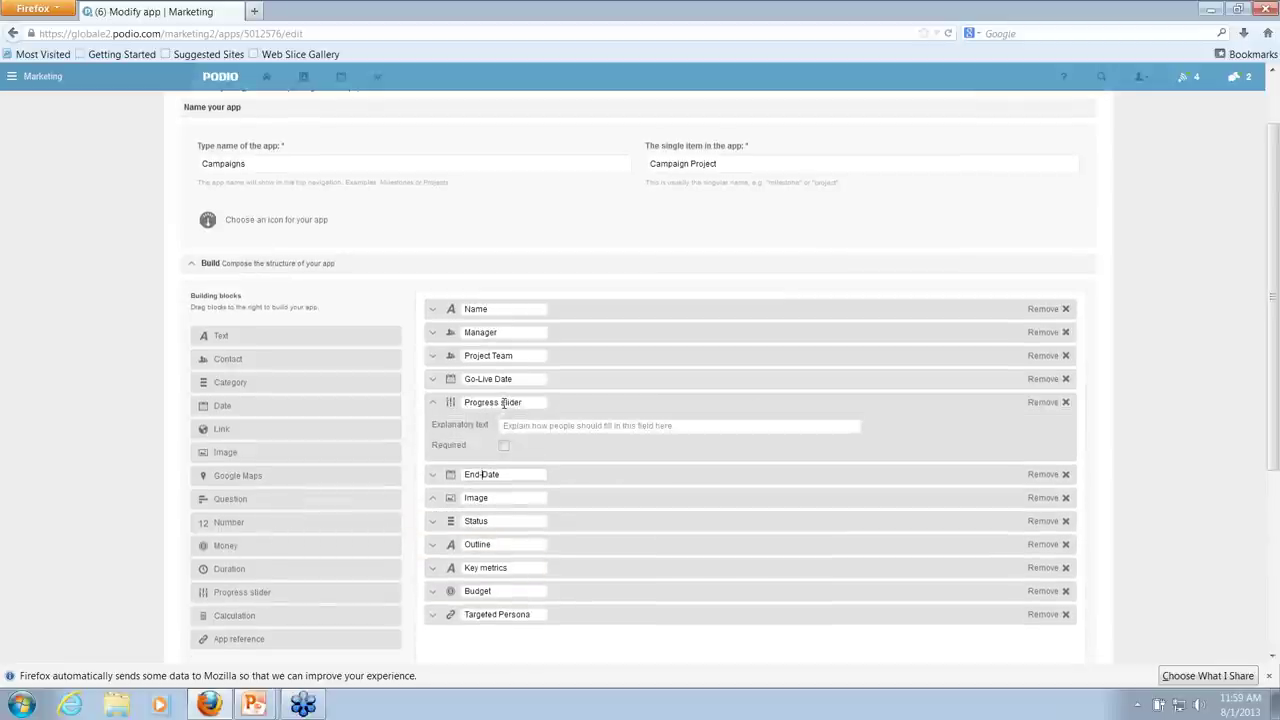
{"action": "double_click", "coordinate": [504, 402]}
{"action": "key", "text": "BackSpace"}
{"action": "scroll", "coordinate": [1262, 390], "scroll_direction": "down", "scroll_amount": 2}
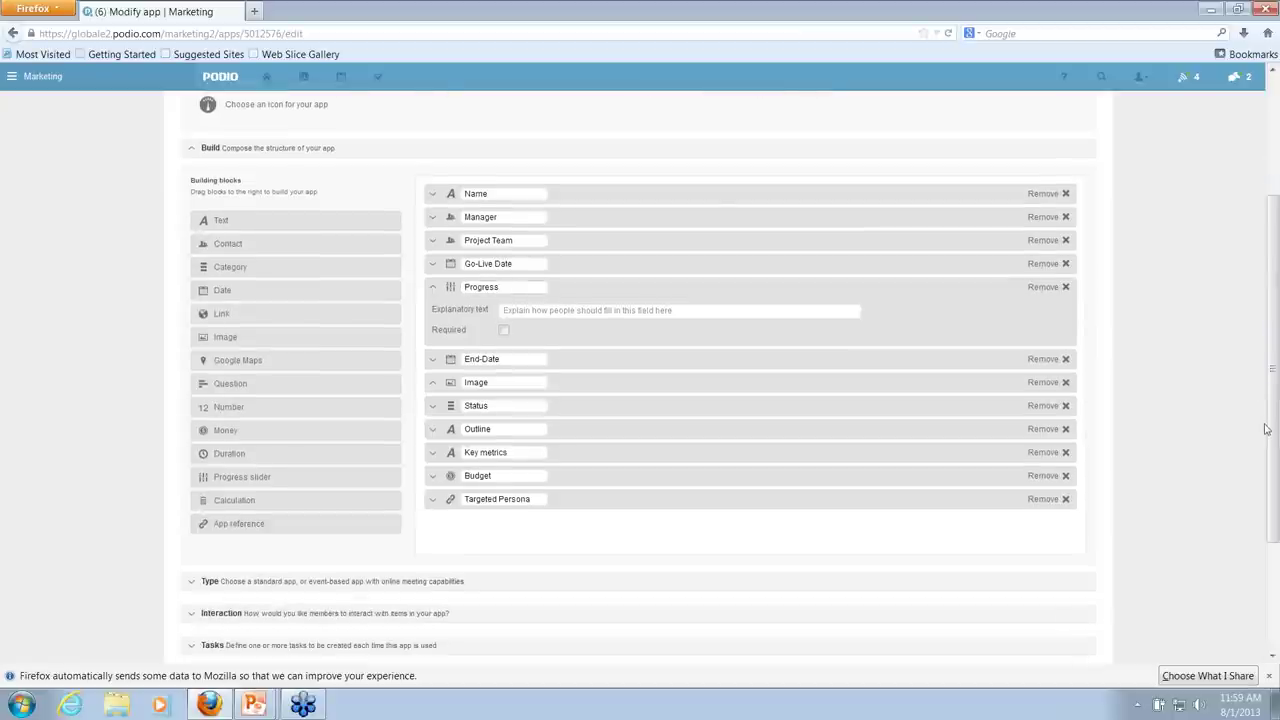
{"action": "scroll", "coordinate": [1264, 428], "scroll_direction": "down", "scroll_amount": 2}
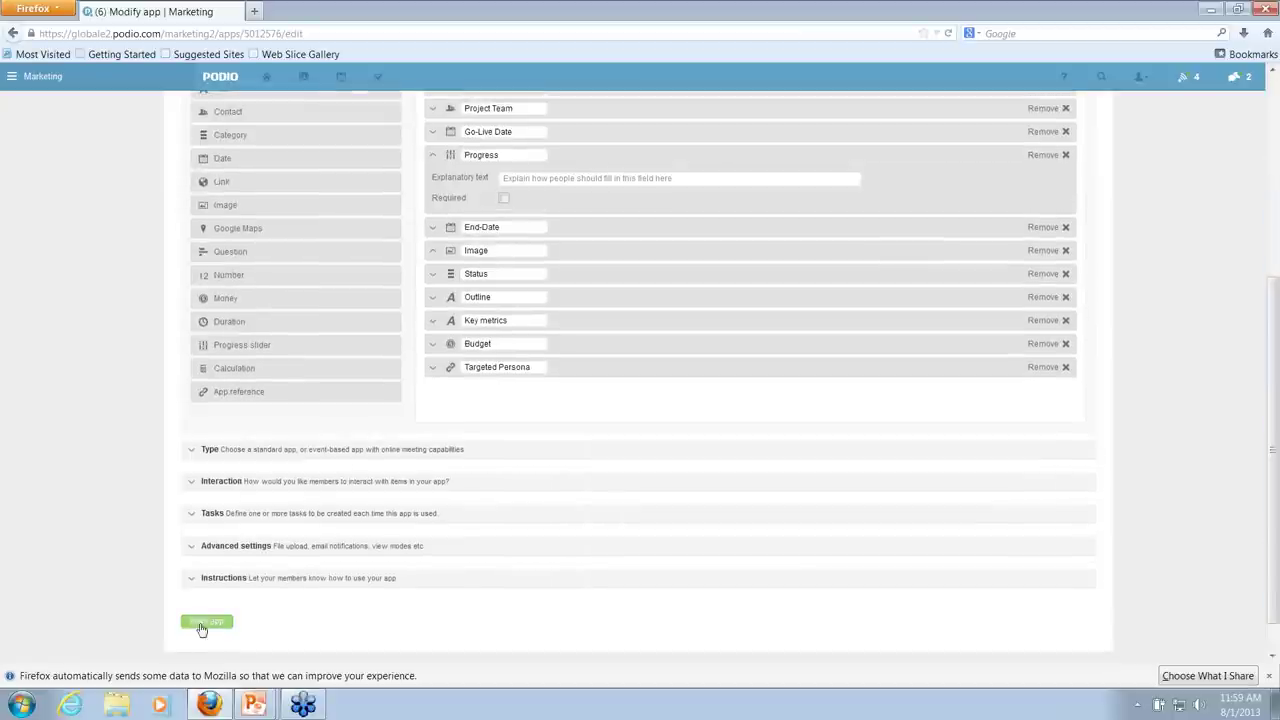
{"action": "left_click", "coordinate": [205, 622]}
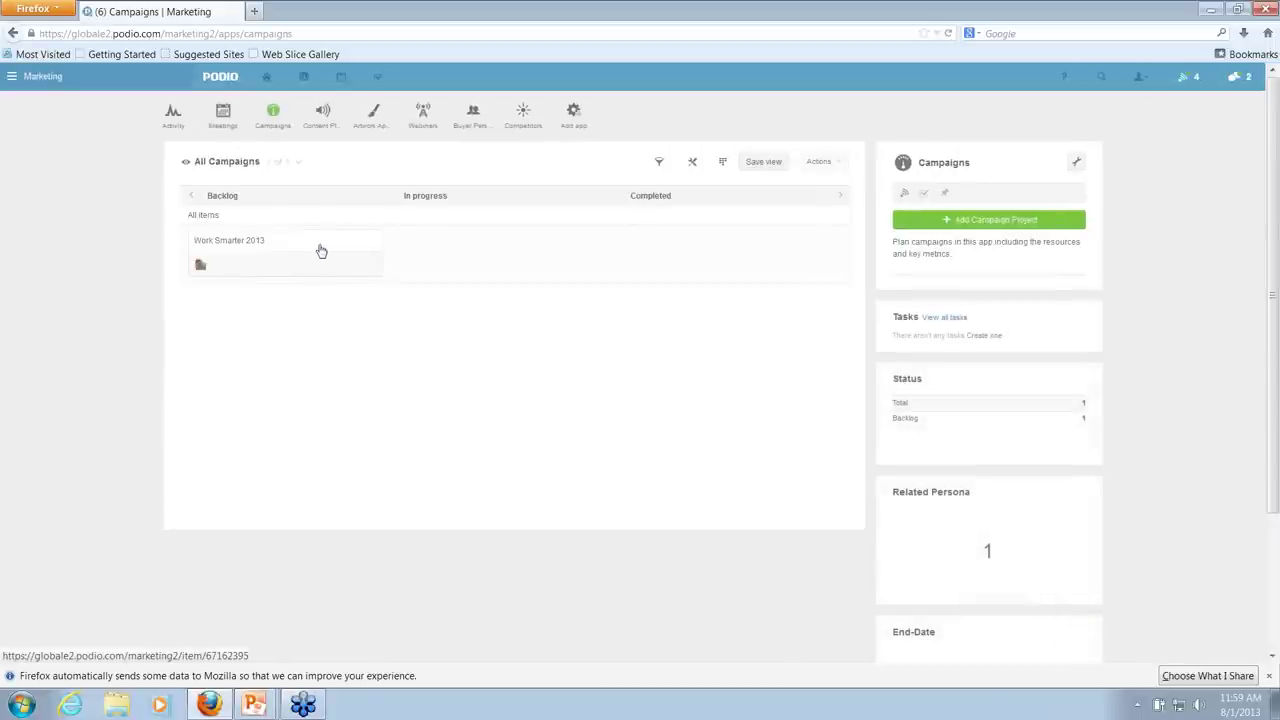
Open the Work Smarter 2013 campaign for editing and set its progress to 15%.
{"action": "left_click", "coordinate": [321, 251]}
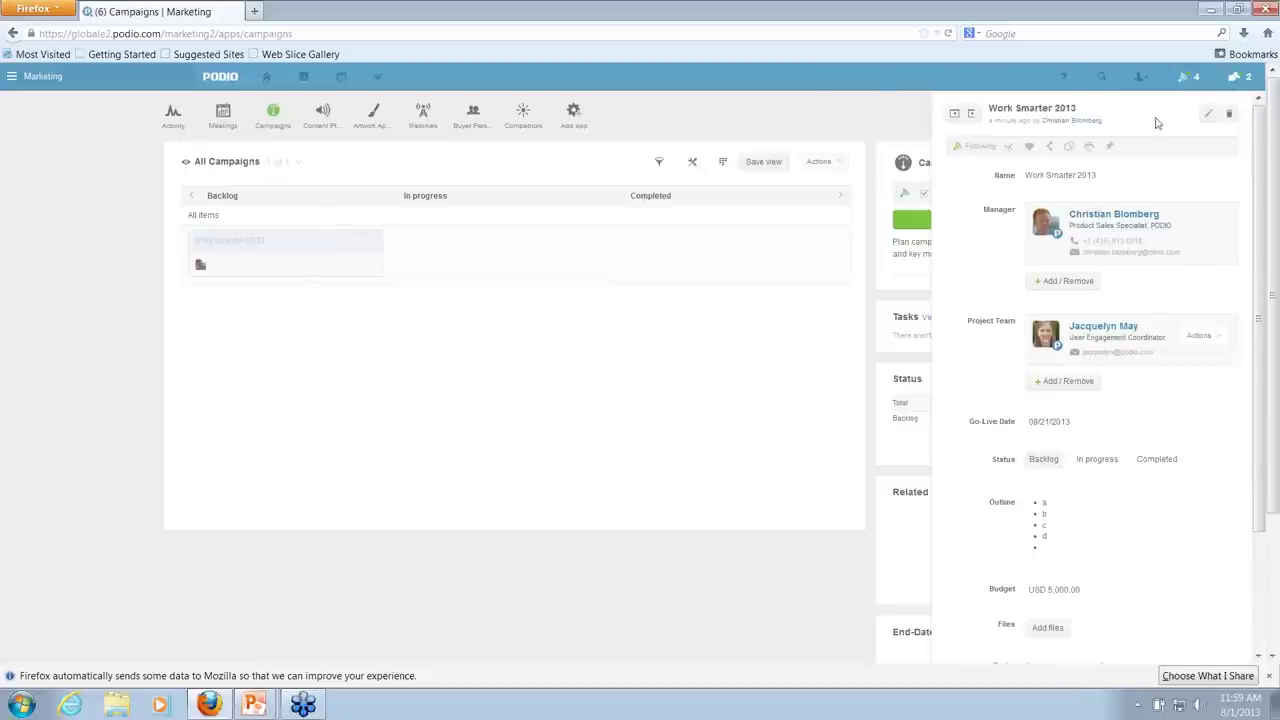
{"action": "left_click", "coordinate": [1207, 117]}
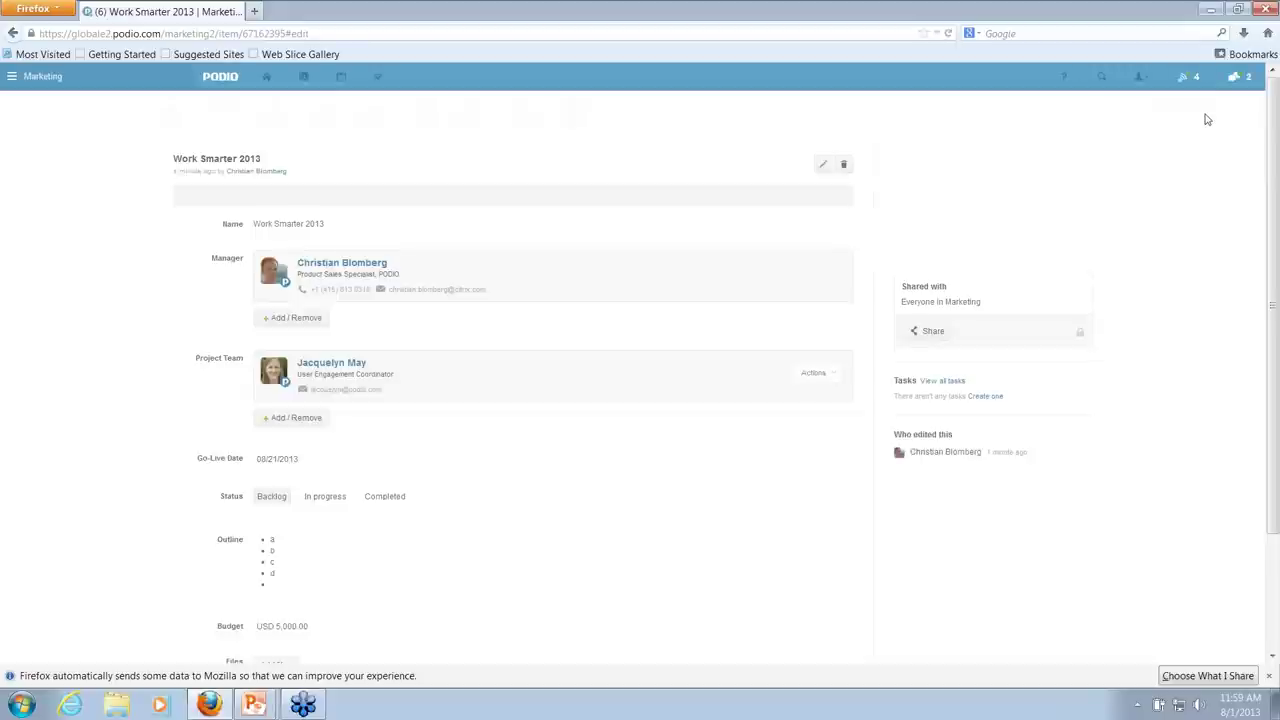
{"action": "scroll", "coordinate": [1206, 119], "scroll_direction": "down", "scroll_amount": 5}
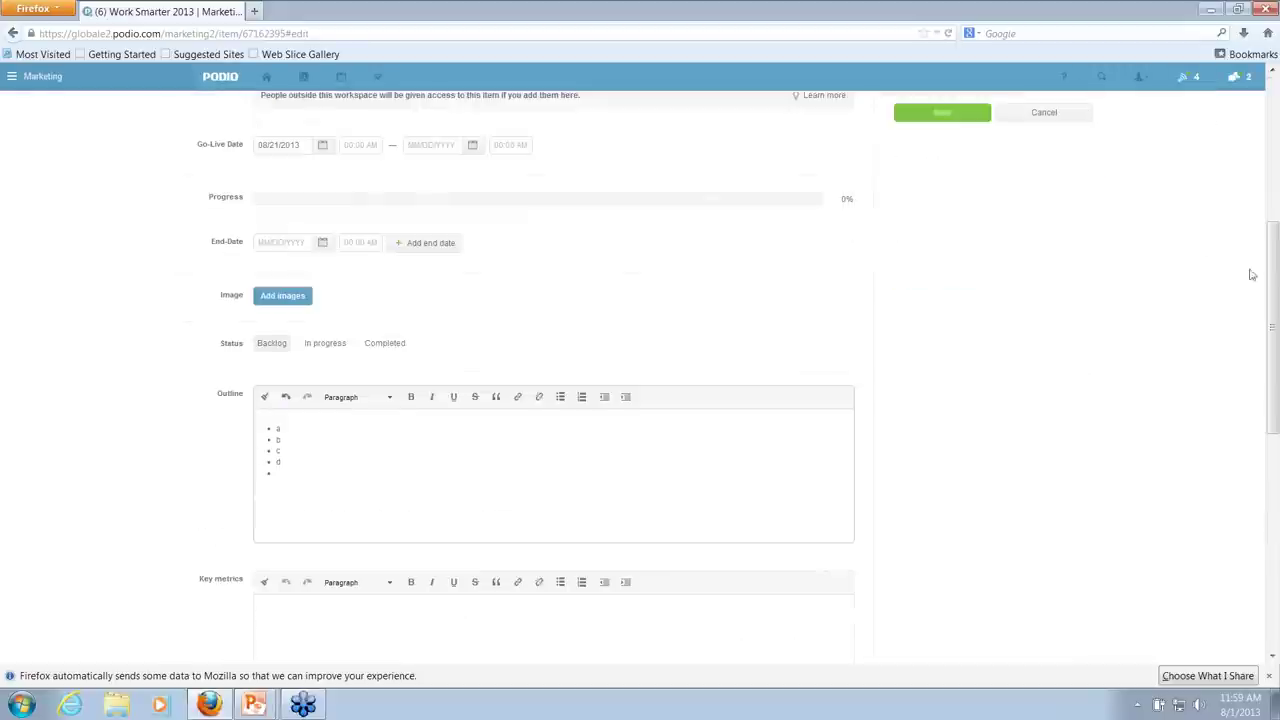
{"action": "left_click_drag", "start_coordinate": [1275, 287], "coordinate": [1275, 238]}
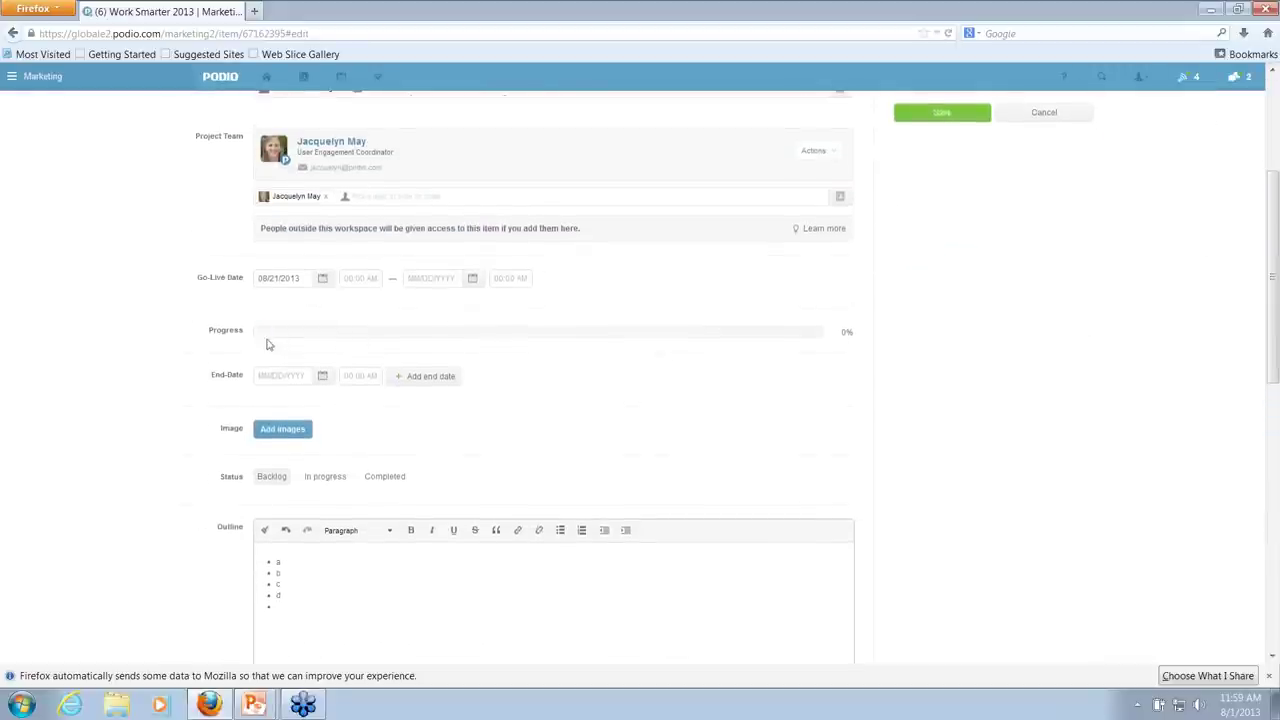
{"action": "left_click_drag", "start_coordinate": [257, 334], "coordinate": [335, 343]}
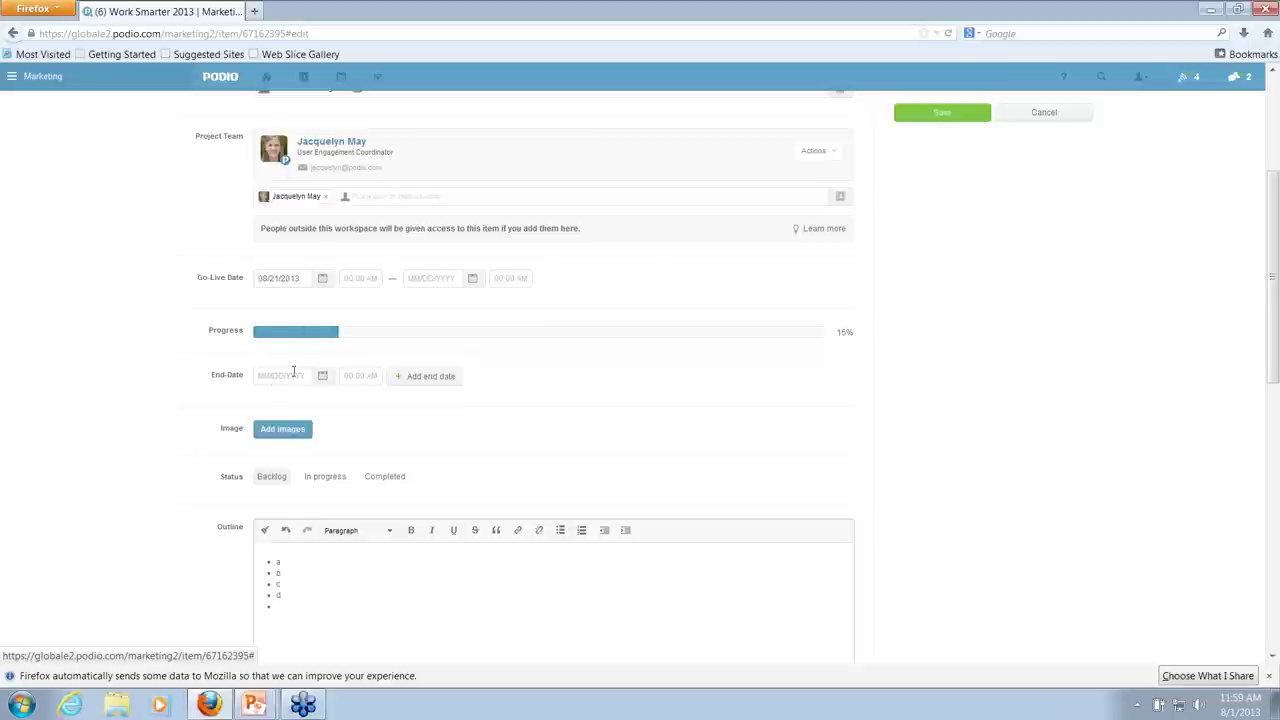
Set the campaign's end date to 10/15/2013 and its status to In progress, and save the item.
{"action": "left_click", "coordinate": [268, 377]}
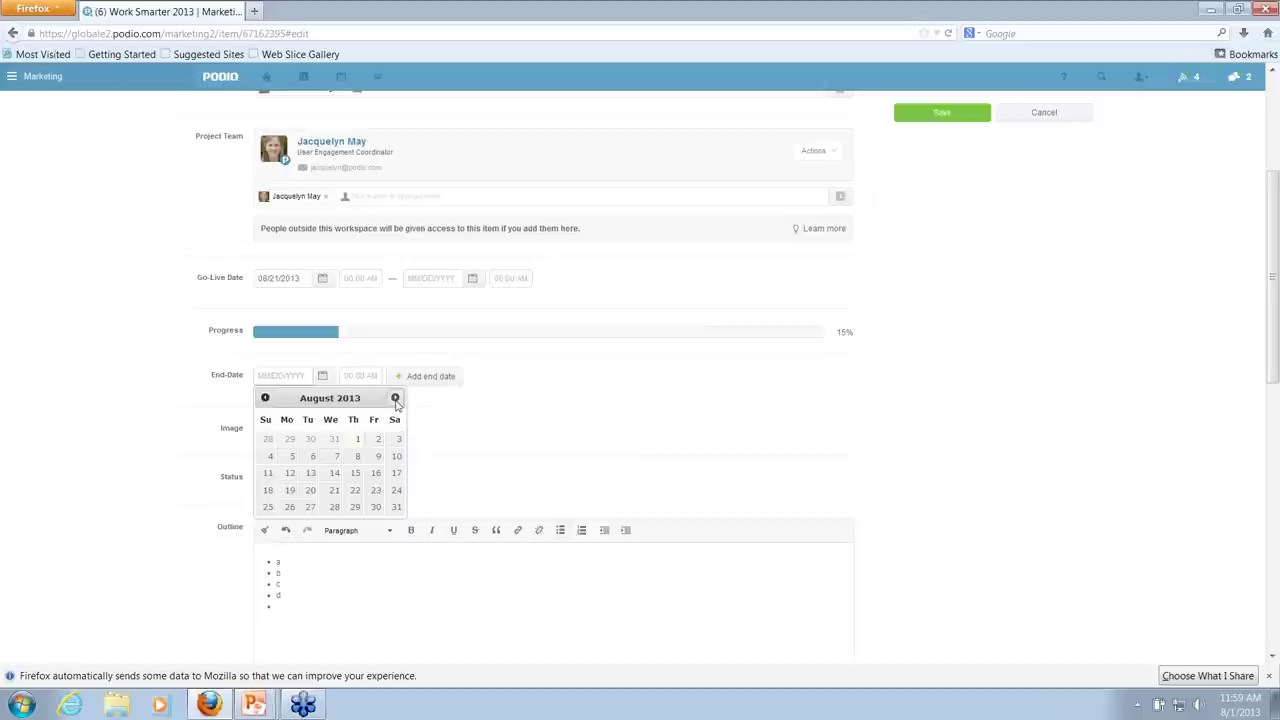
{"action": "left_click", "coordinate": [395, 398]}
{"action": "left_click", "coordinate": [395, 398]}
{"action": "left_click", "coordinate": [310, 476]}
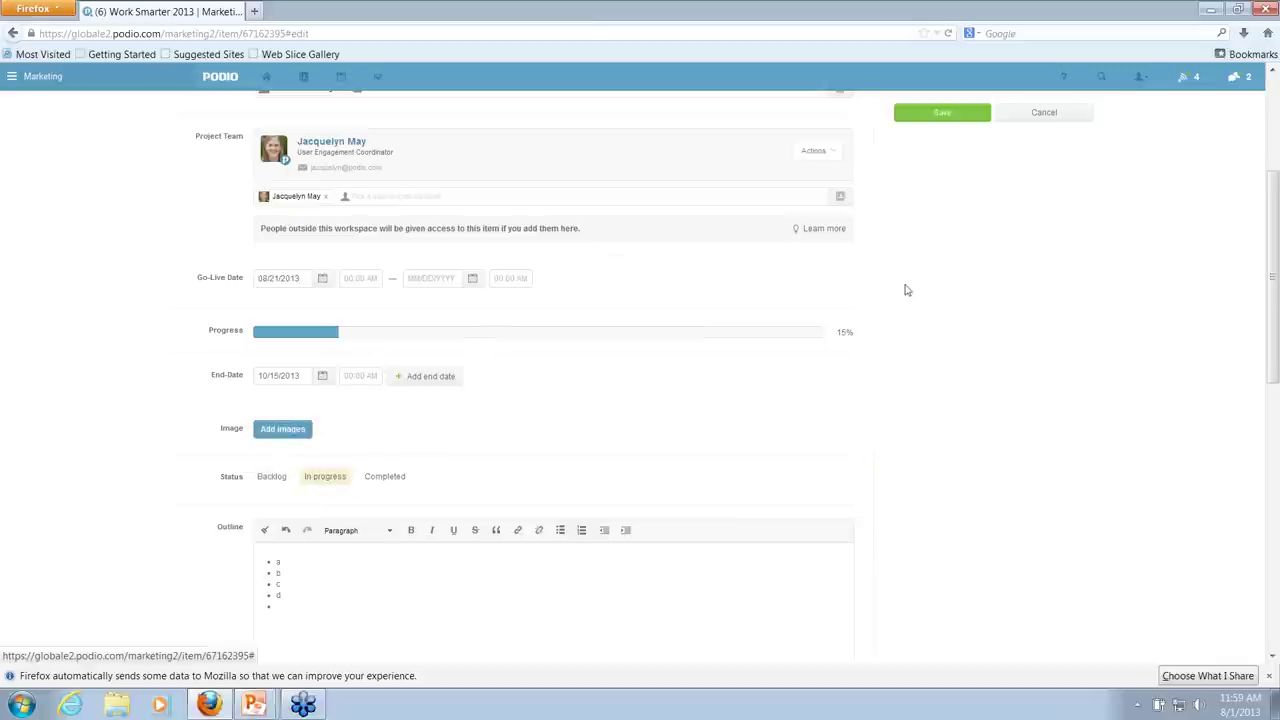
{"action": "left_click", "coordinate": [946, 116]}
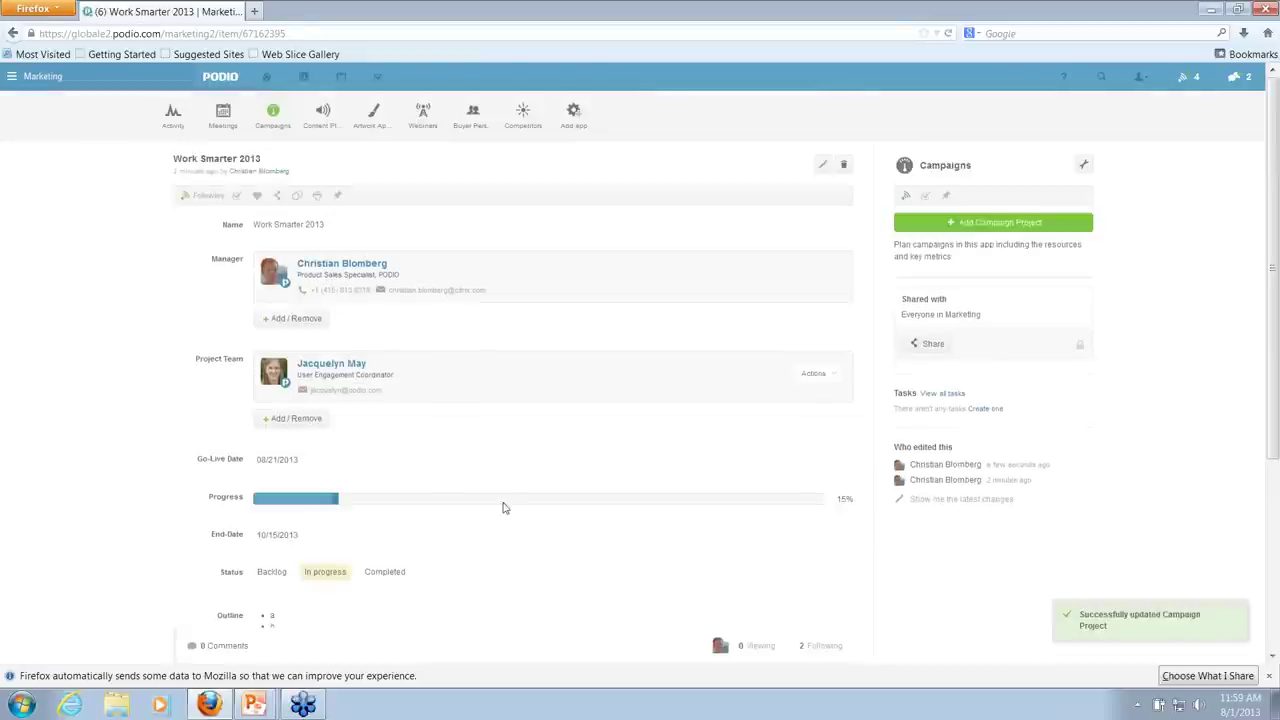
Switch to FINAL-PodioMarketingWebinar8.1.pptx in PowerPoint, return to the slide show and advance to the Questions slide.
{"action": "left_click", "coordinate": [255, 705]}
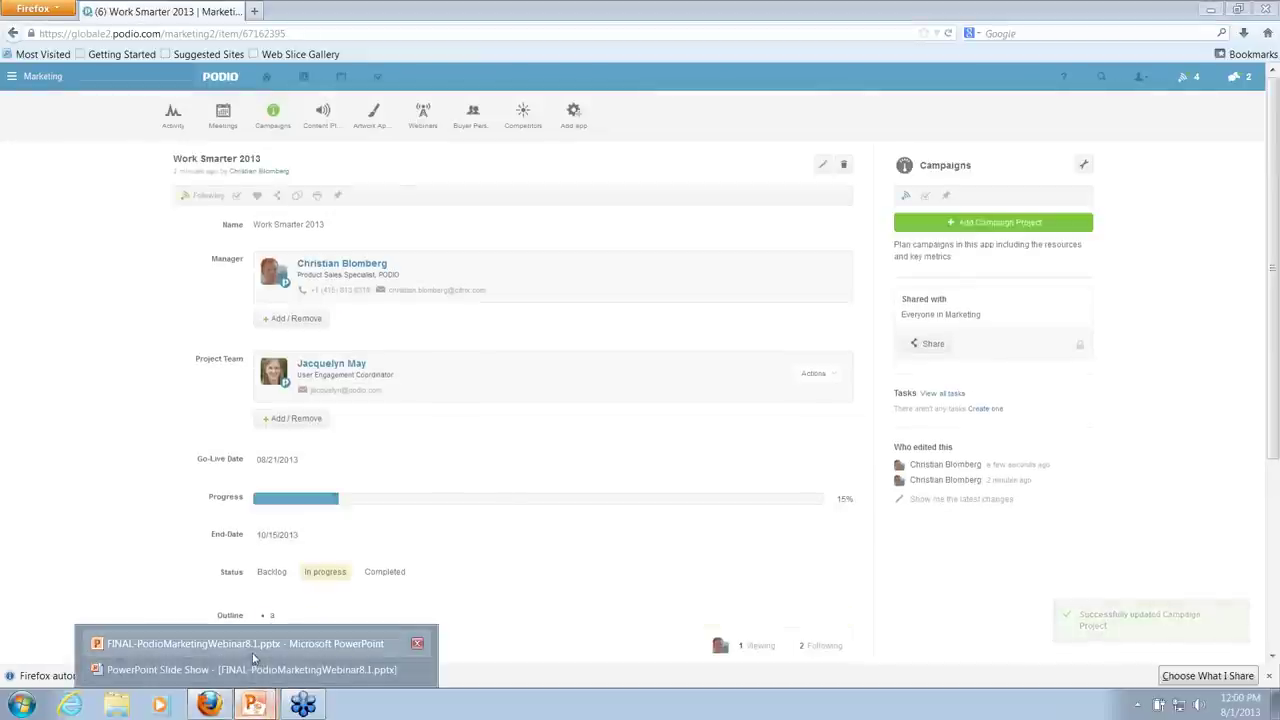
{"action": "left_click", "coordinate": [253, 651]}
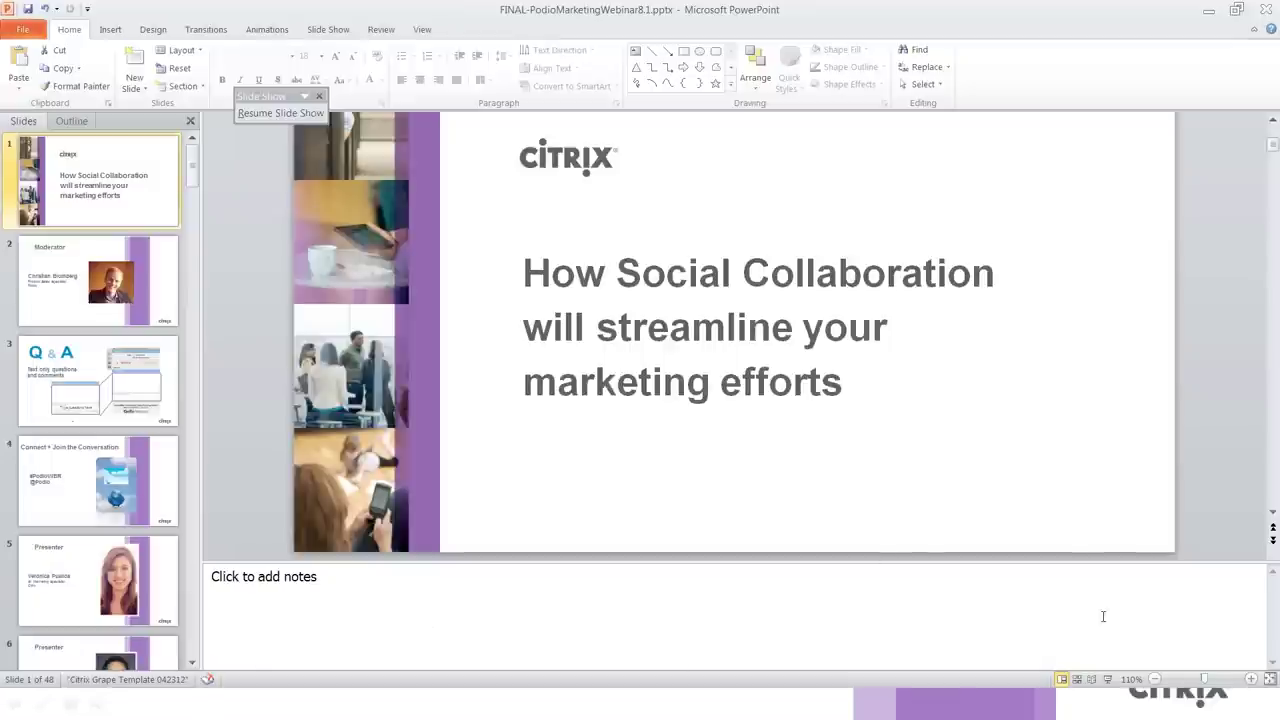
{"action": "left_click", "coordinate": [1108, 679]}
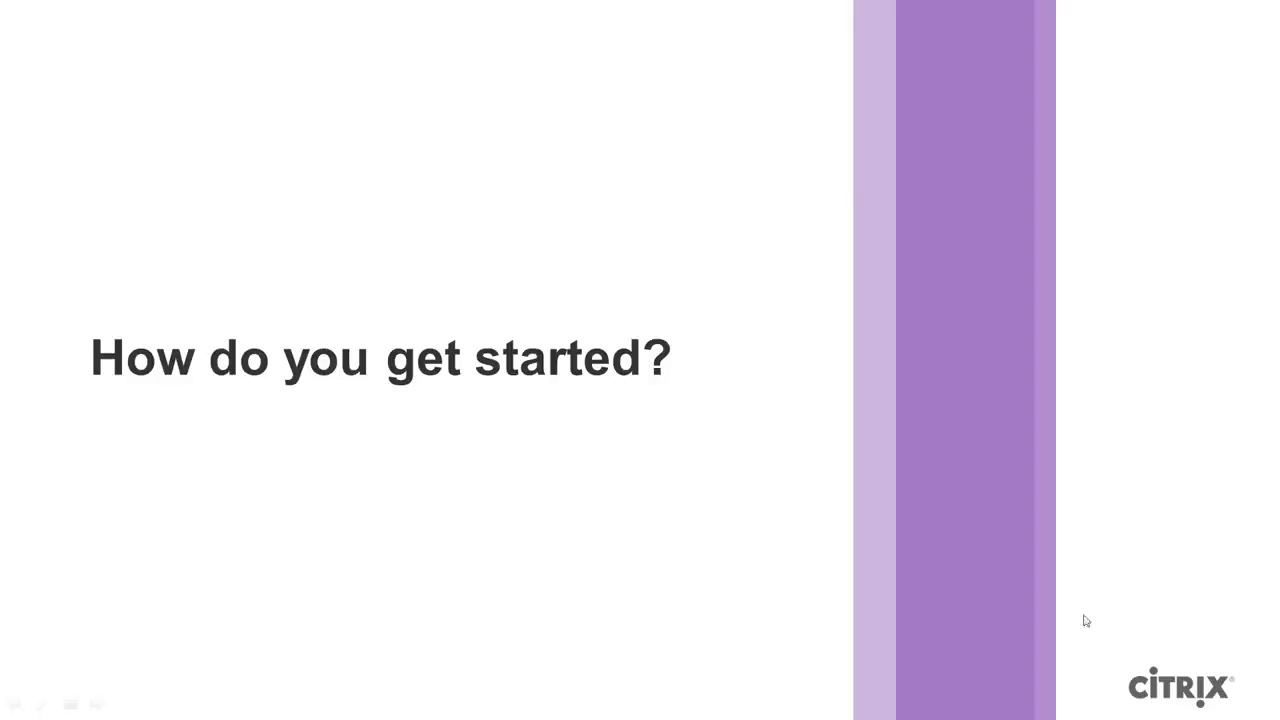
{"action": "left_click", "coordinate": [871, 549]}
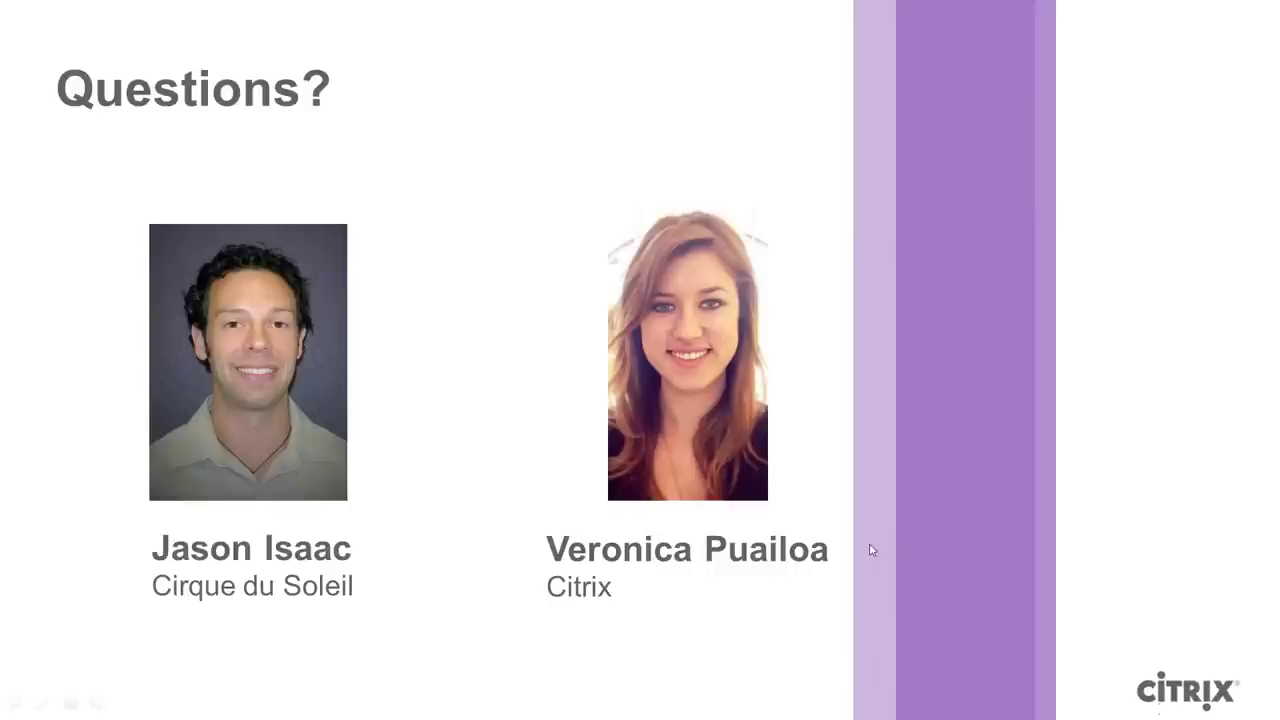